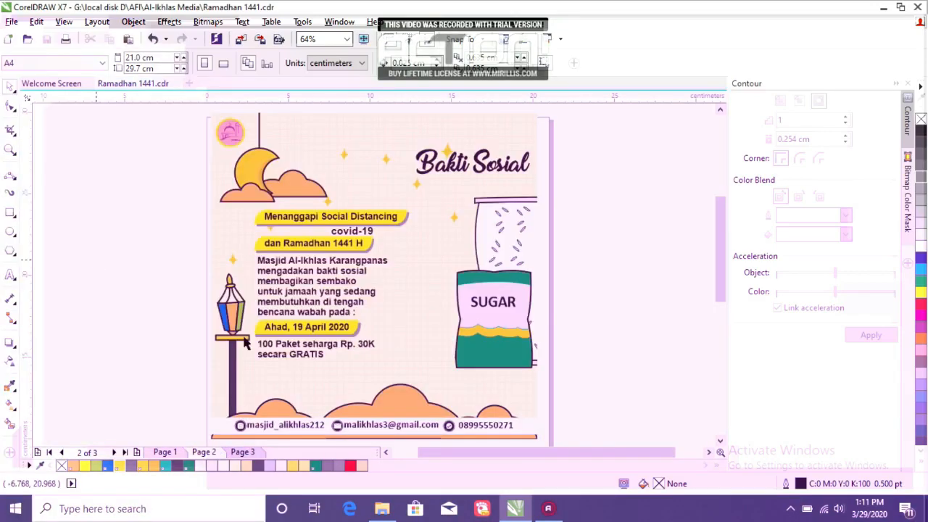
click(251, 452)
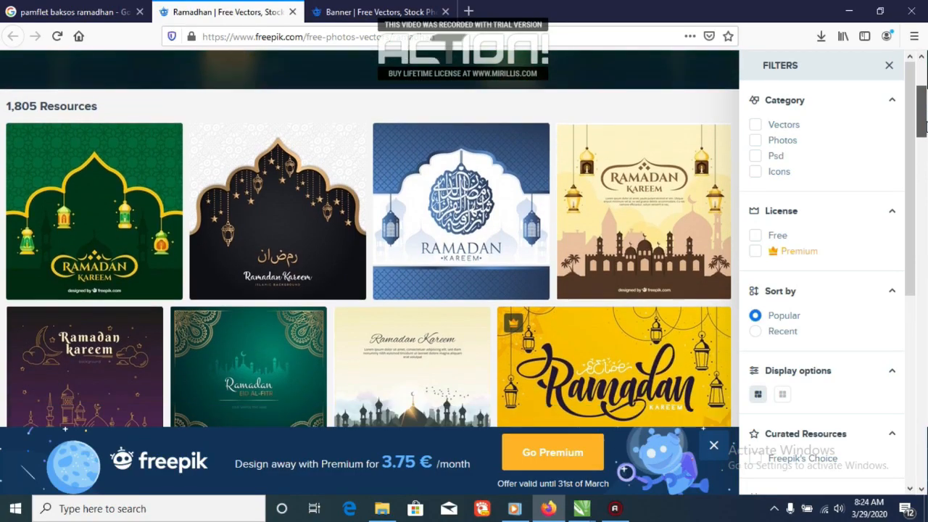
Open the purple and white Ramadan Mubarak banner set among the Freepik Ramadhan results and copy its attribution link from the download options
scroll(924, 145, down, 2)
drag(924, 145, 923, 238)
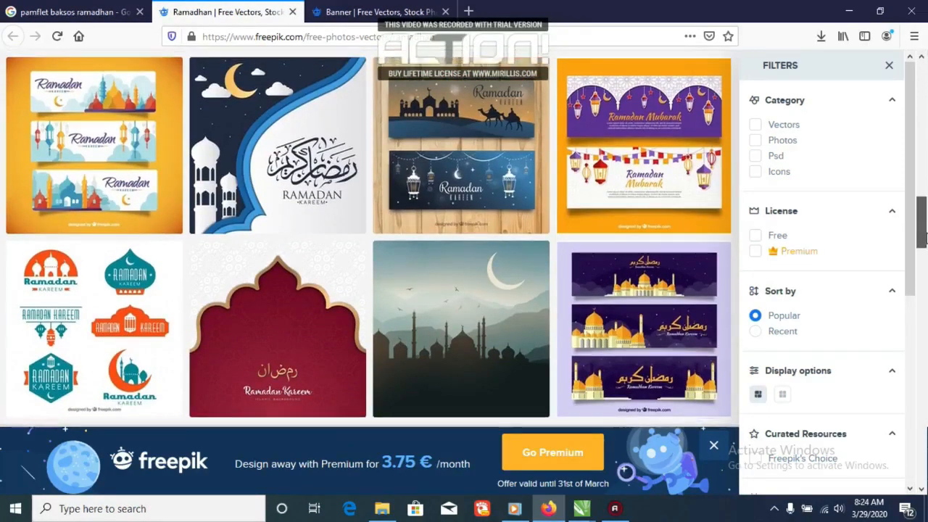
click(593, 162)
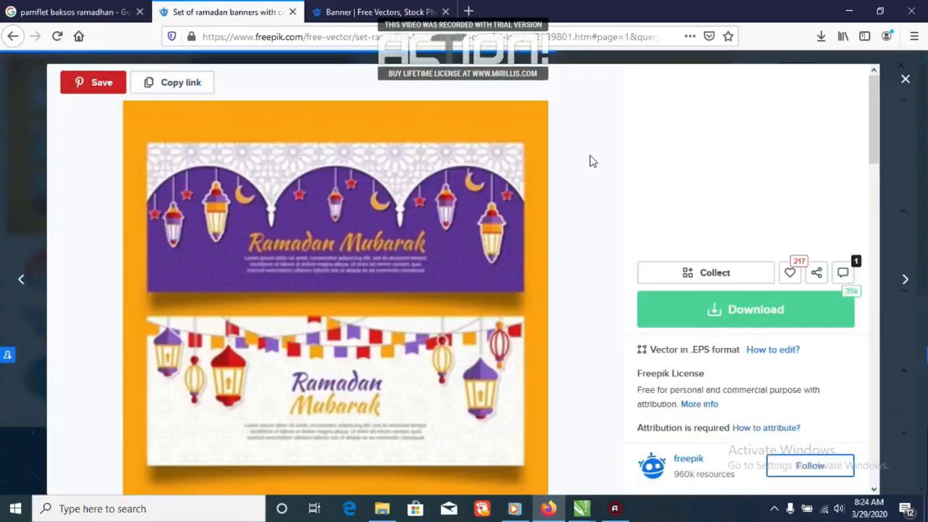
click(705, 313)
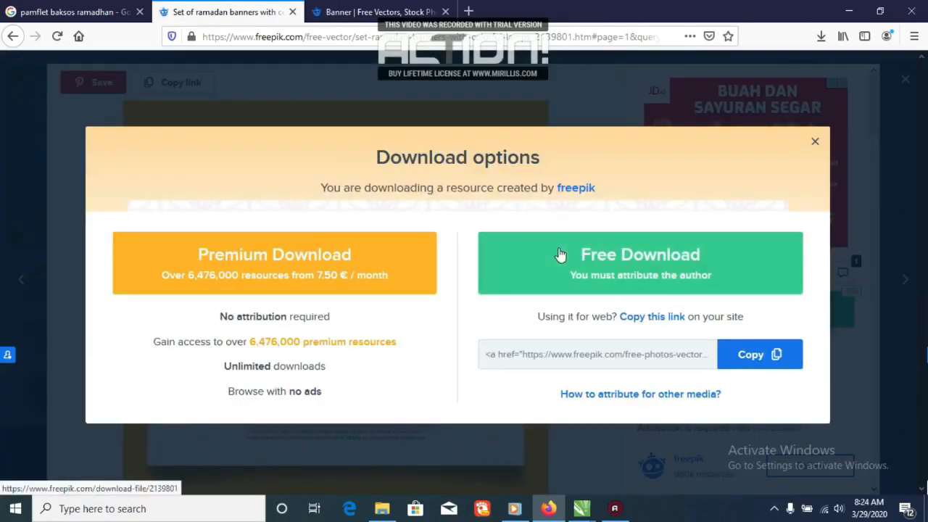
click(642, 320)
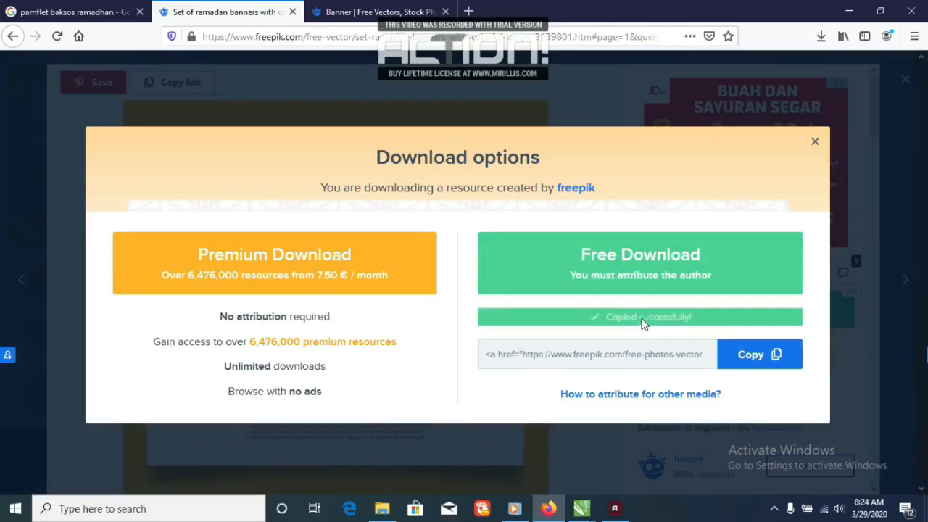
click(468, 11)
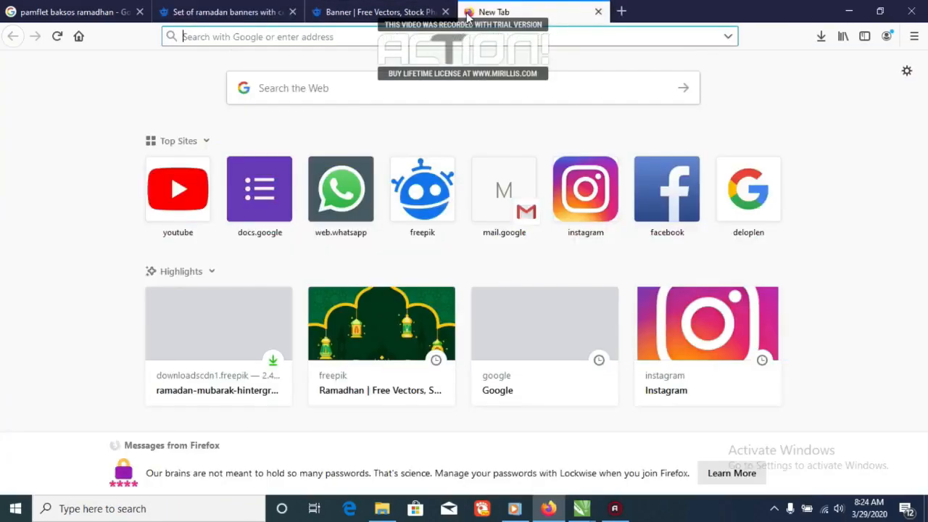
text(https://www.freepik.com/free-photos-vectors/banner)
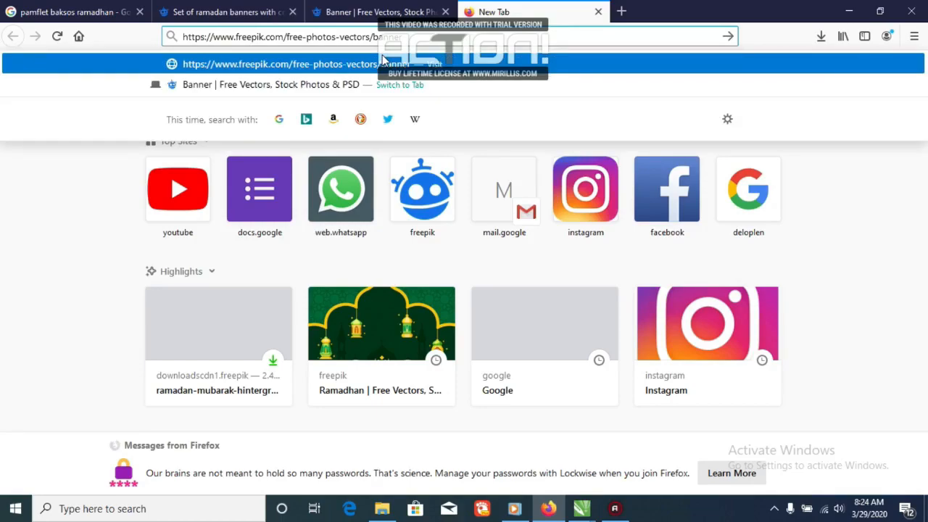
key(Return)
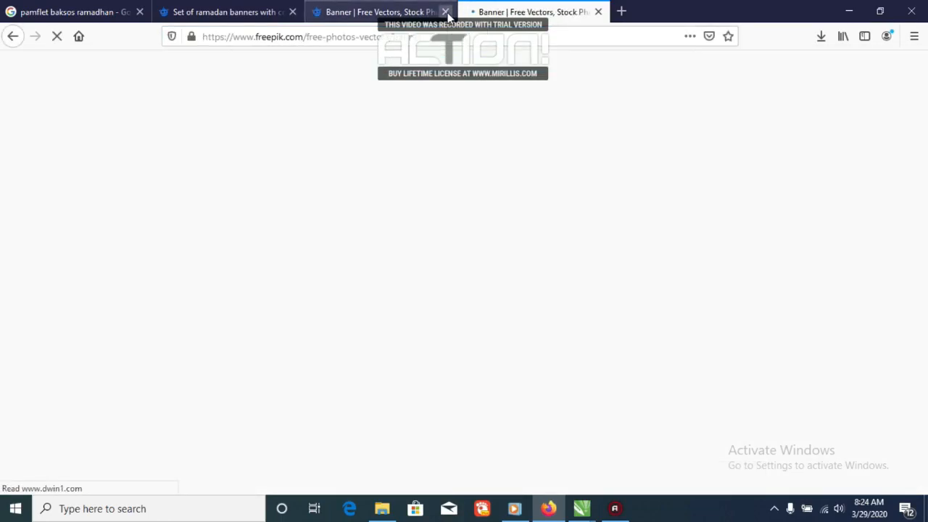
click(445, 12)
click(293, 12)
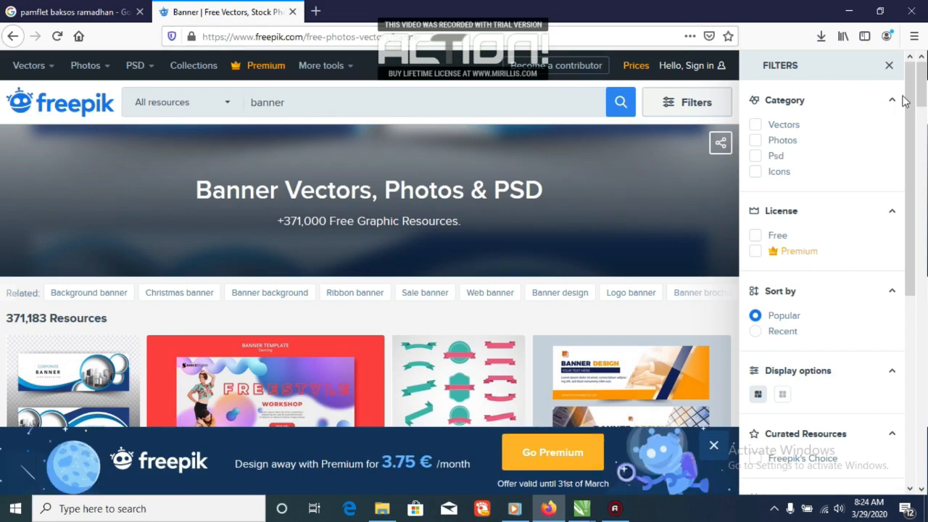
mouse_move(926, 87)
mouse_down()
mouse_move(926, 124)
mouse_move(926, 46)
mouse_move(925, 138)
mouse_move(925, 80)
mouse_up()
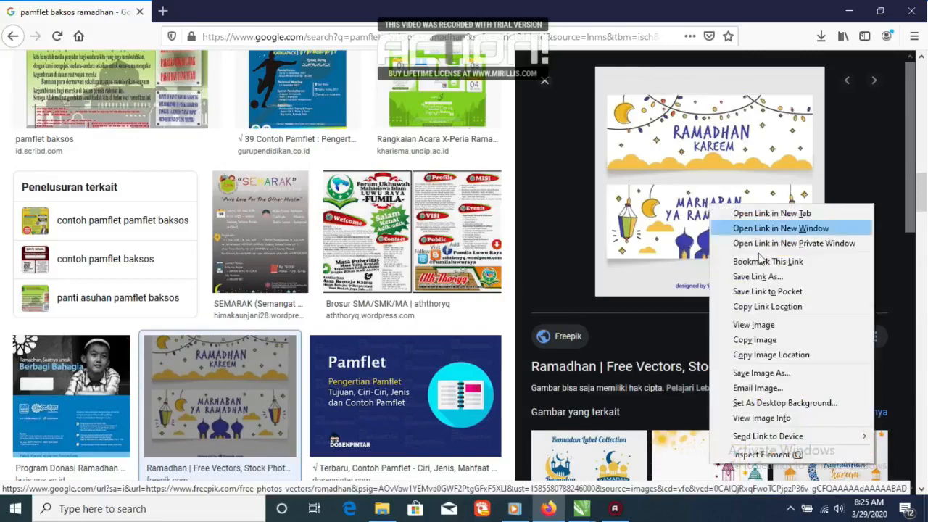
right_click(710, 206)
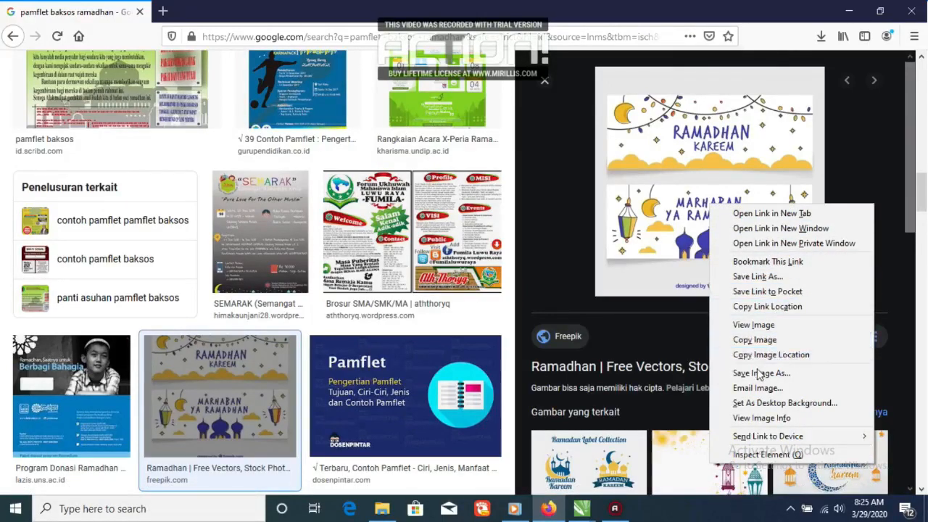
click(523, 311)
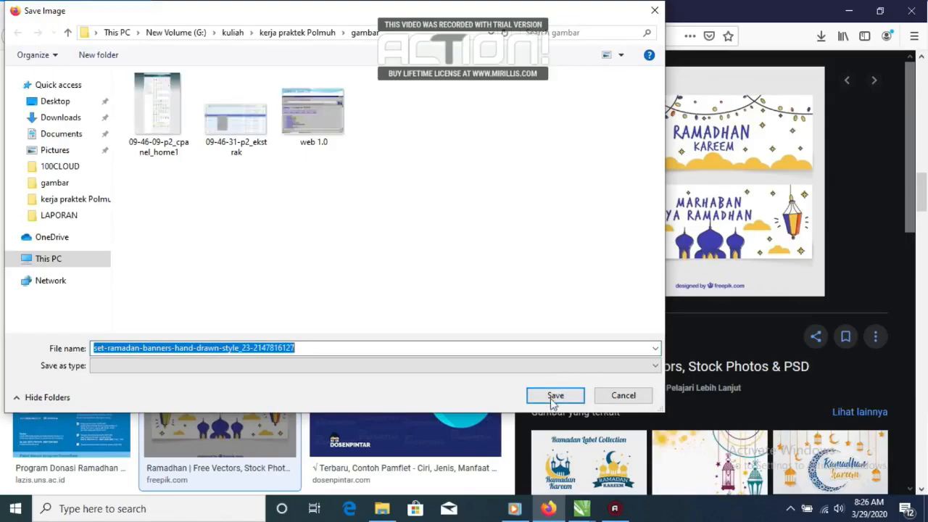
click(551, 396)
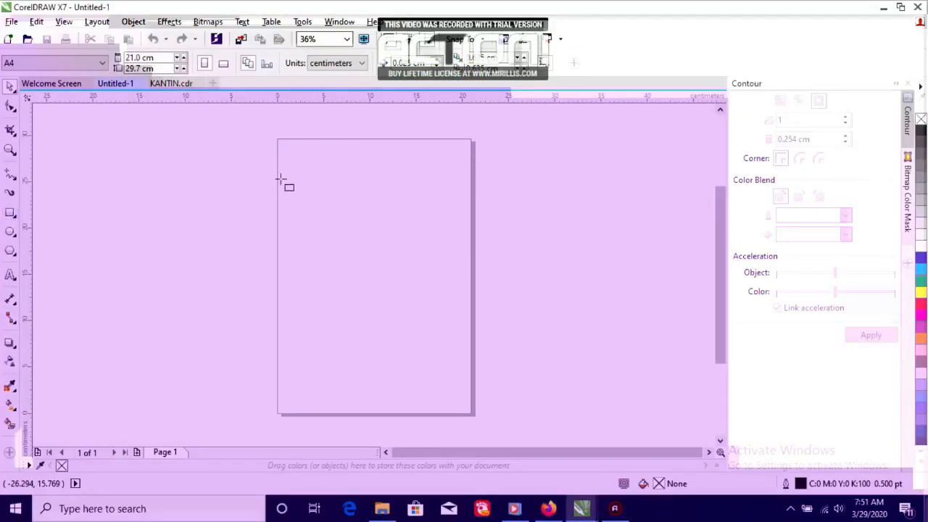
In CorelDRAW, draw a rectangle about 24.6 by 16.9 cm across the middle of the A4 page
drag(280, 180, 508, 336)
click(162, 114)
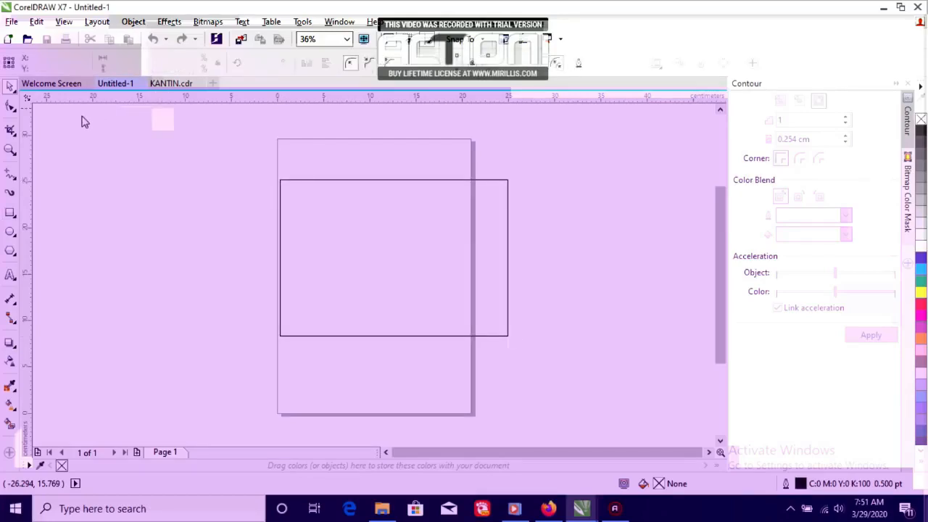
double_click(11, 86)
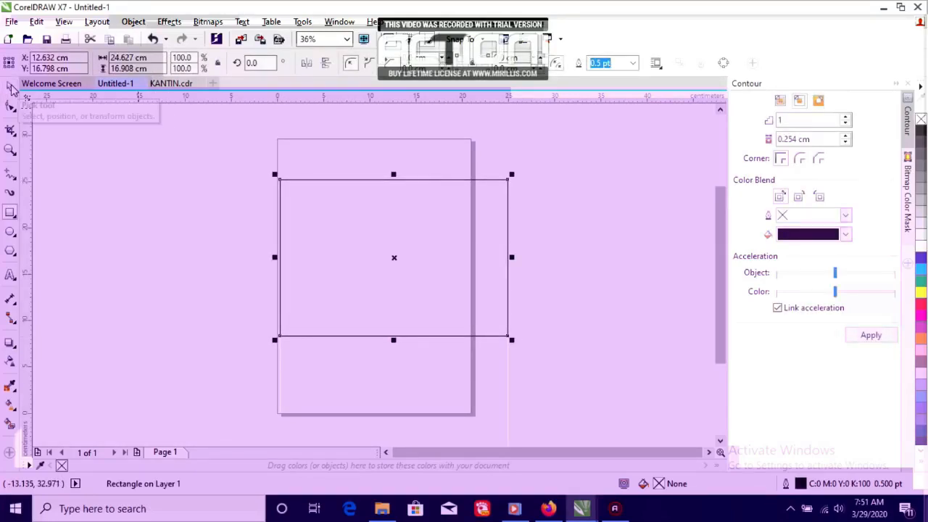
Set the rectangle's width and height to 20 cm each and centre it on the page
click(129, 57)
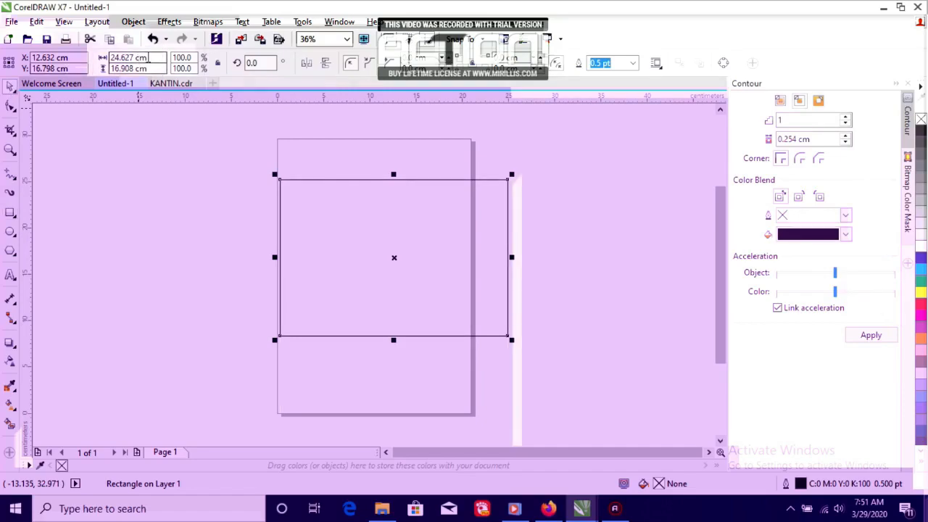
text(20)
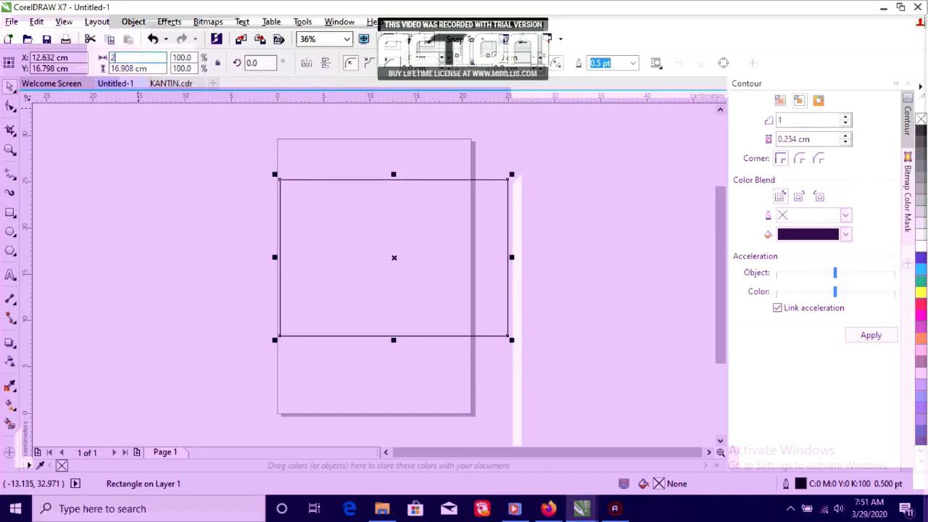
key(Tab)
text(20)
key(Return)
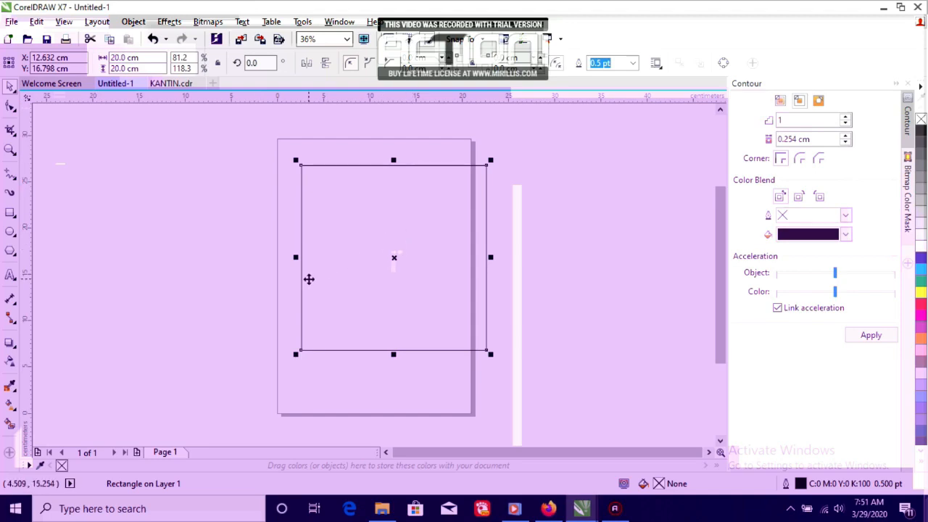
key(p)
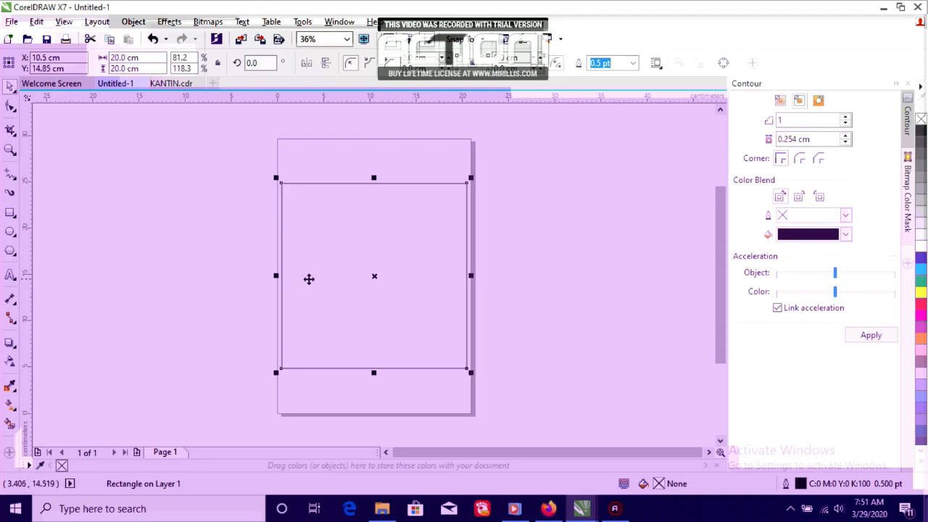
Add artistic text beside the page with the lines "Bakti Sosial" and "Masjid AlIkhlas Karangpanas"
click(557, 298)
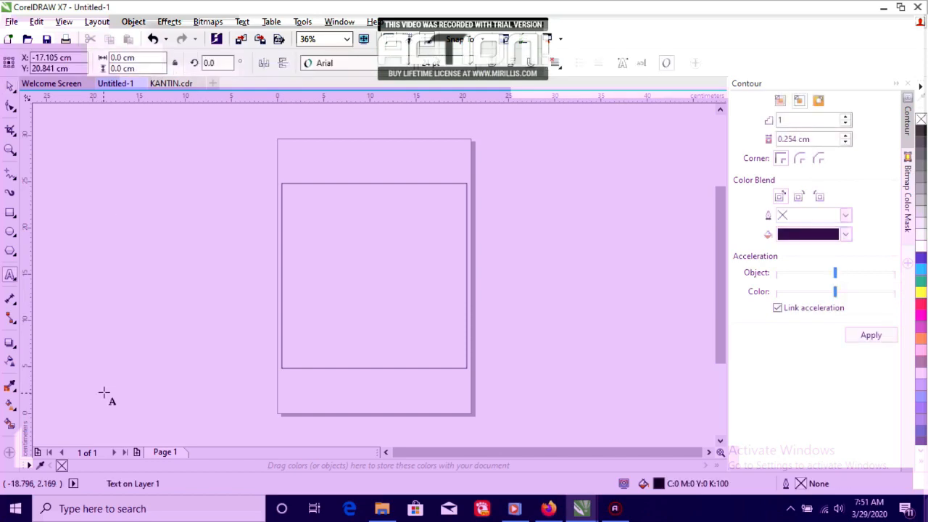
text(akti)
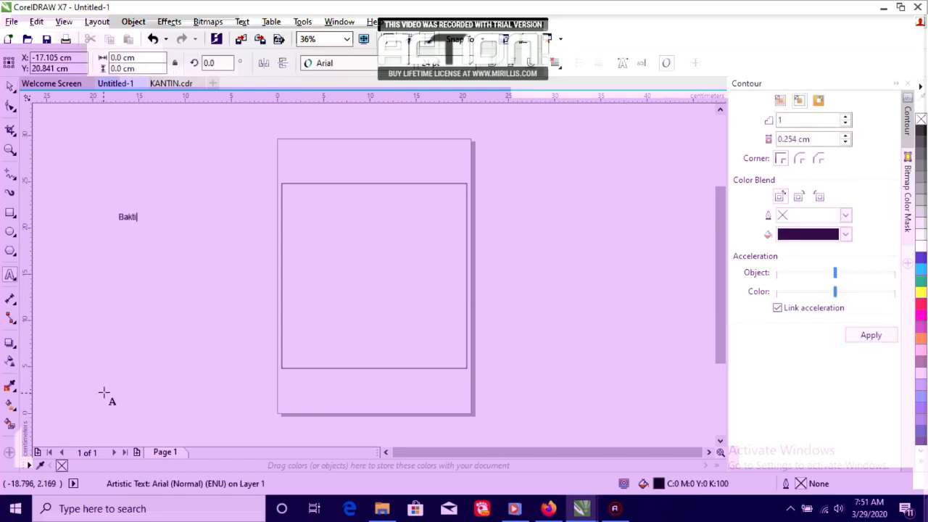
text( Sosial)
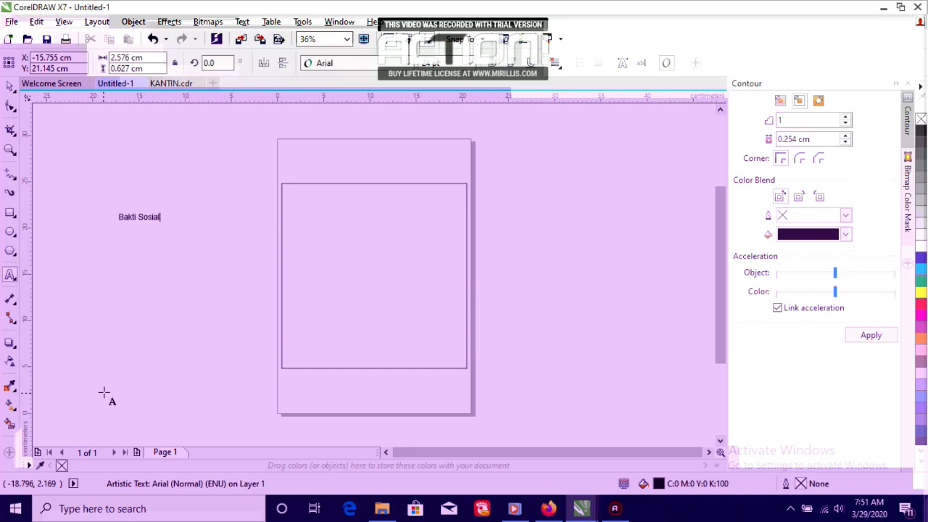
key(Escape)
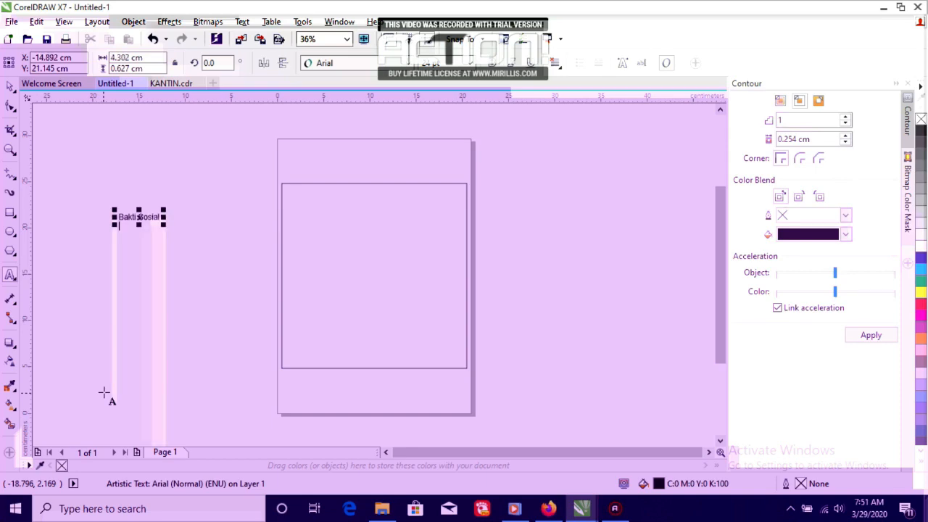
text(Masji)
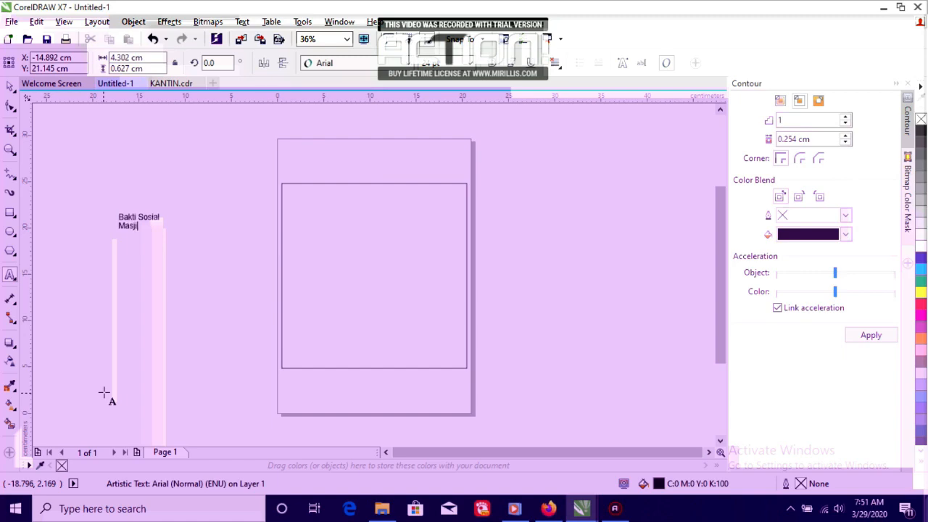
text(d AlIk)
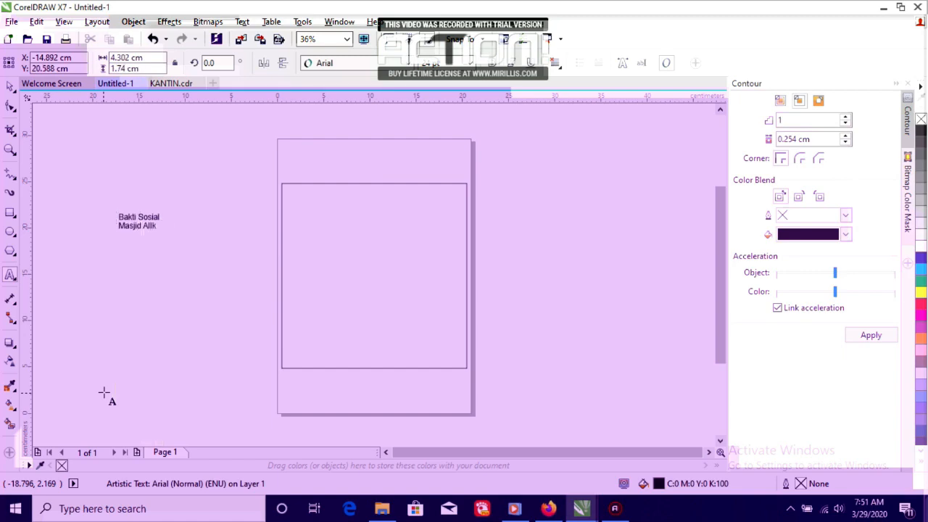
text(hlas Karang)
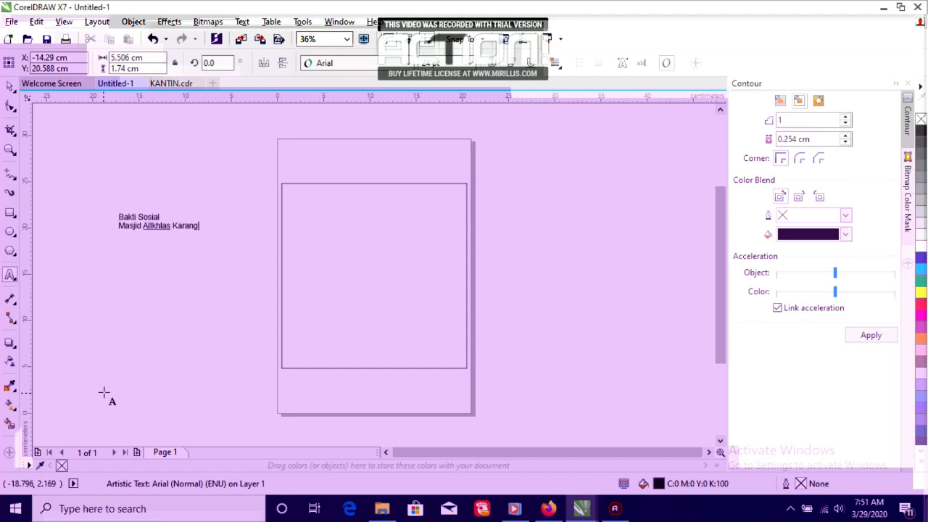
text(panas )
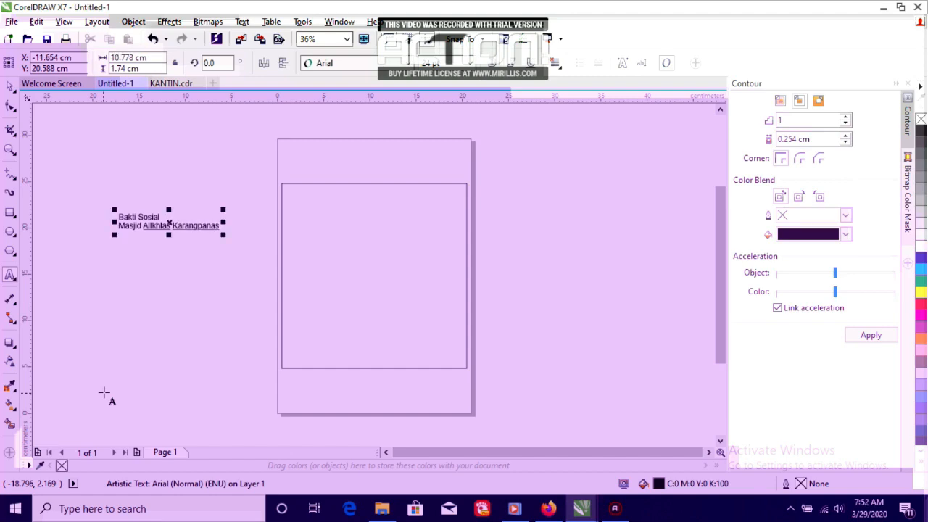
Continue the text block with the lines "100 Paket", "Sembako senilai 30.000" and "open donasi"
text(100 Paket )
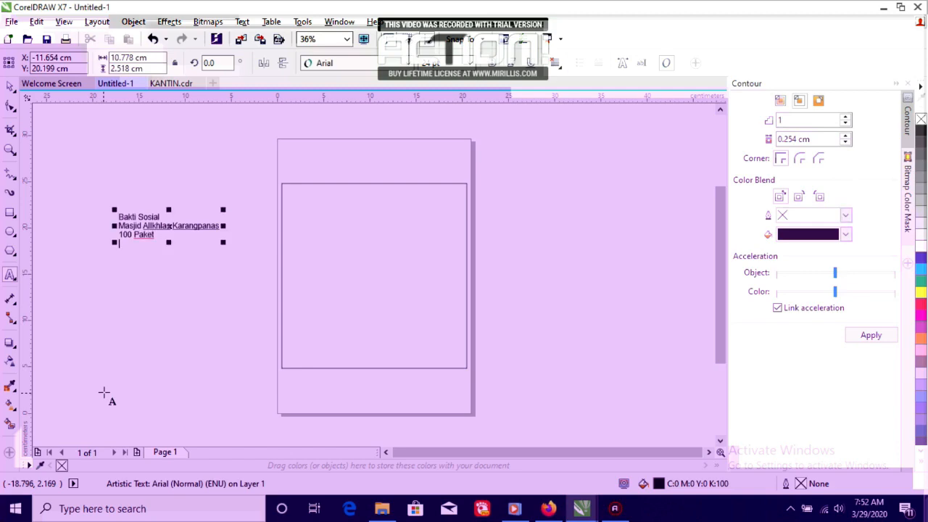
text(Sembako senilai 30.000)
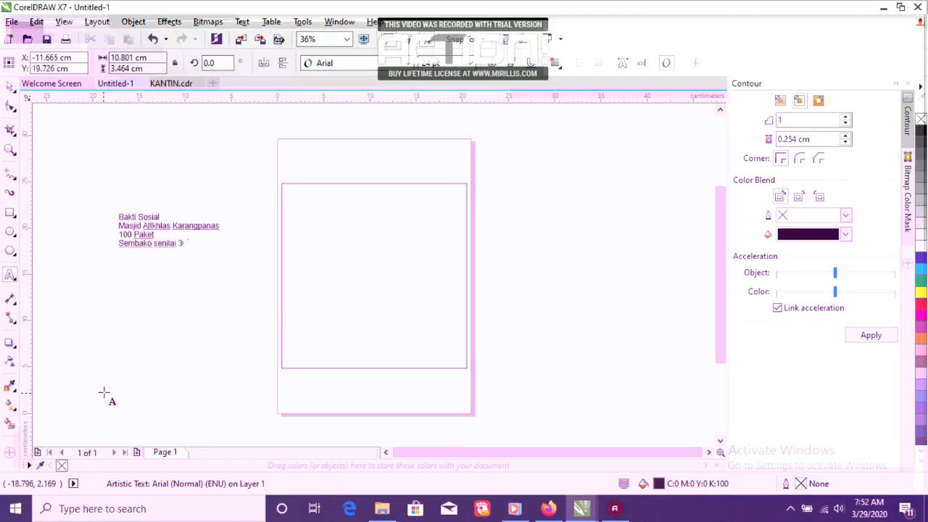
key(Return)
text(open donasi)
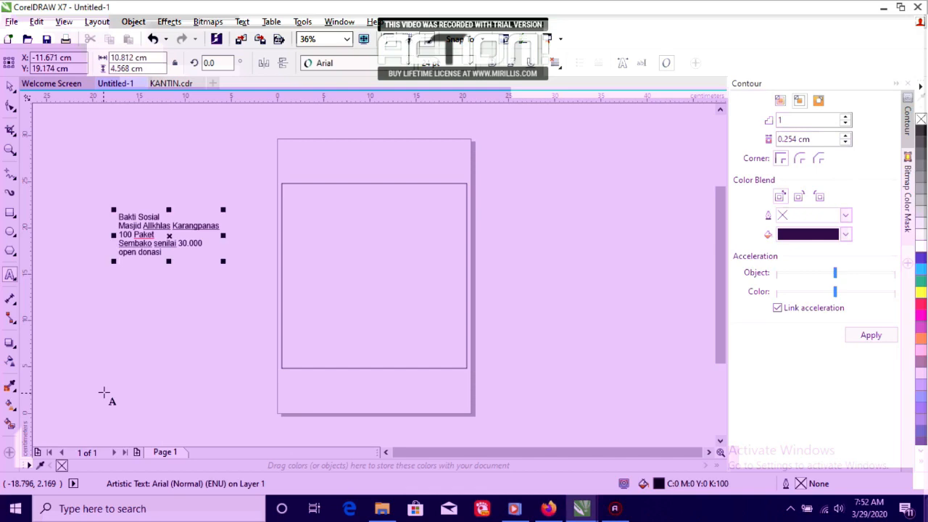
Finish the text block with the lines "Ahad, 19 April 2020" and "Gebyar Ramadhan 1441 H"
key(Return)
text(Ahad,)
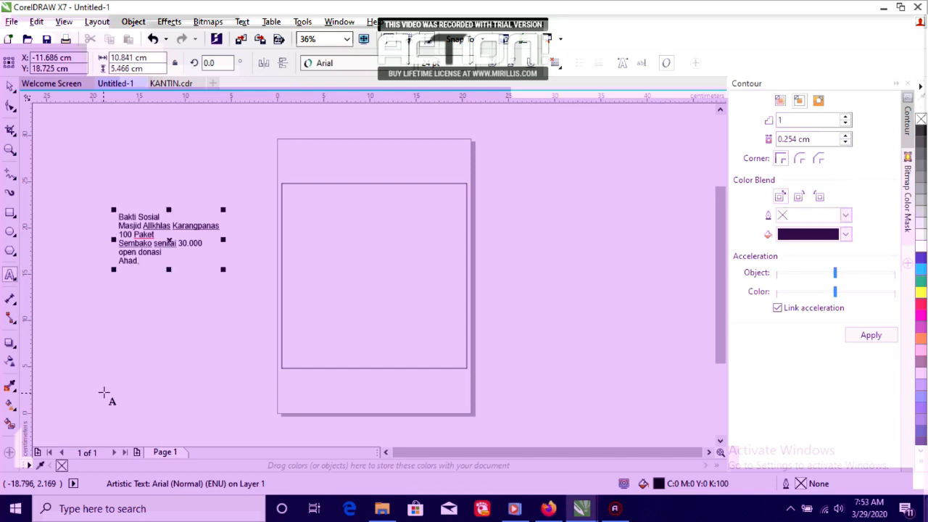
text( 19 April 2020 )
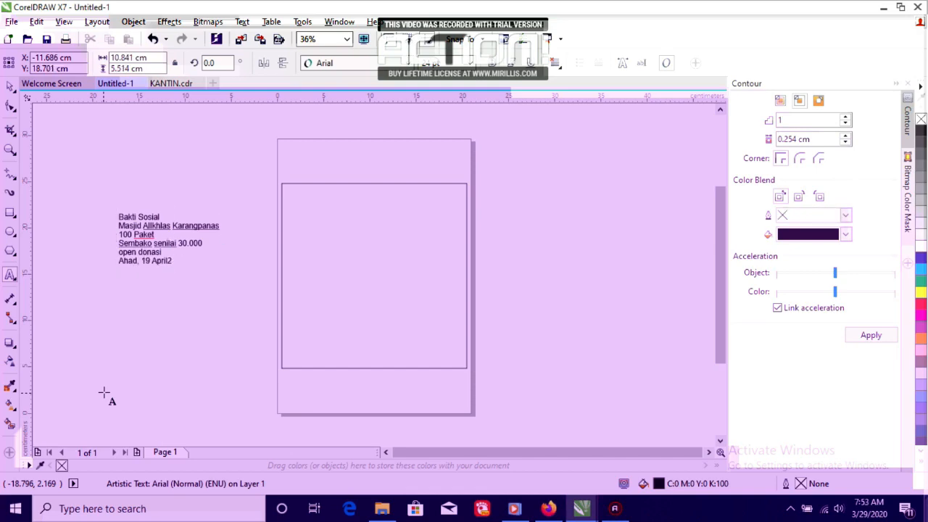
text(Gebyar Ramad)
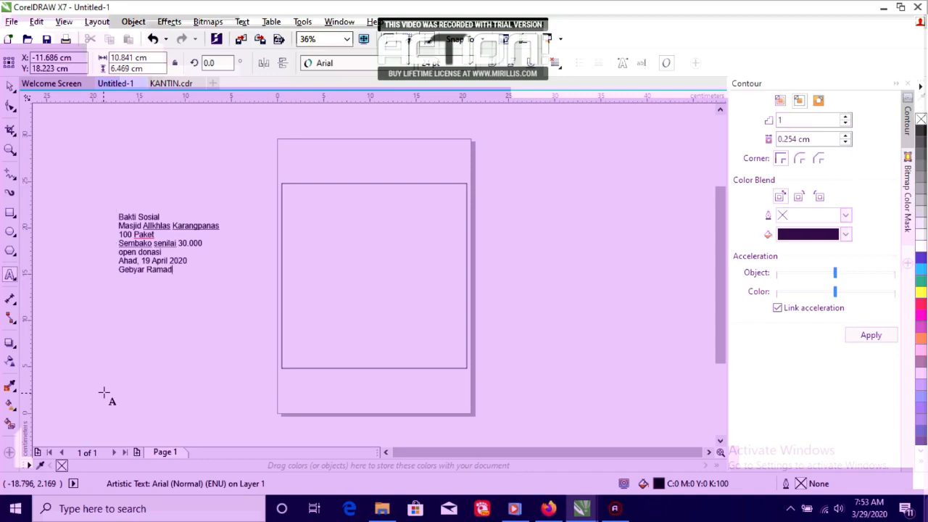
text(han 1441 H)
key(Return)
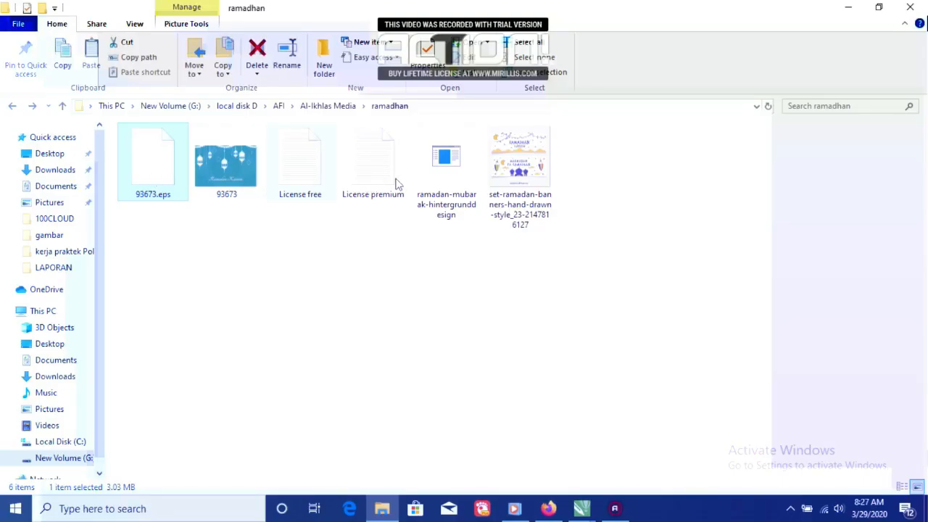
Import 93673.eps as editable with text kept as text, plus the set-ramadan-banners image and License premium file, maintaining fonts and formatting
click(435, 178)
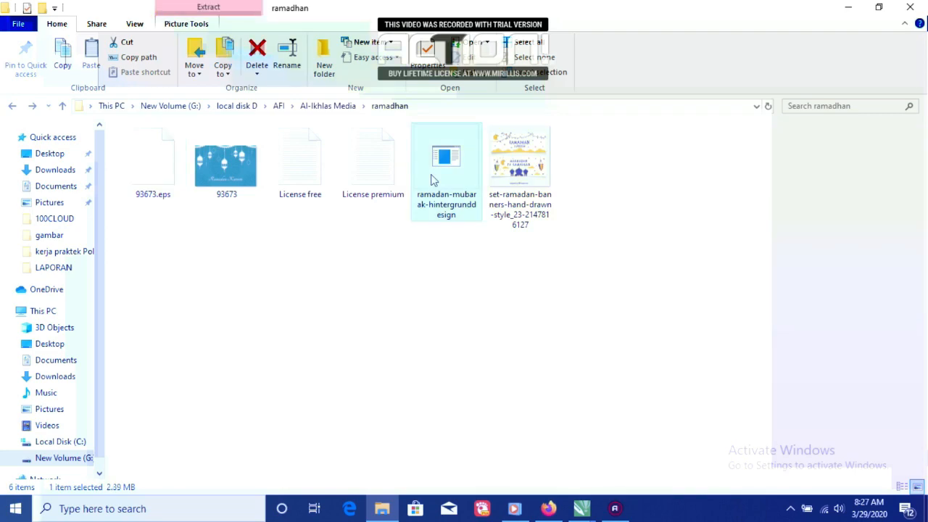
click(135, 190)
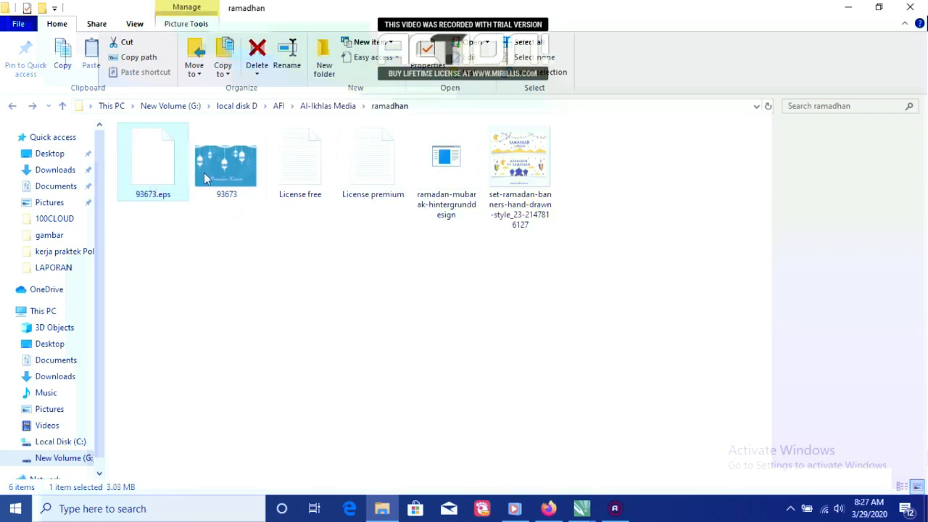
click(204, 172)
click(318, 169)
click(363, 167)
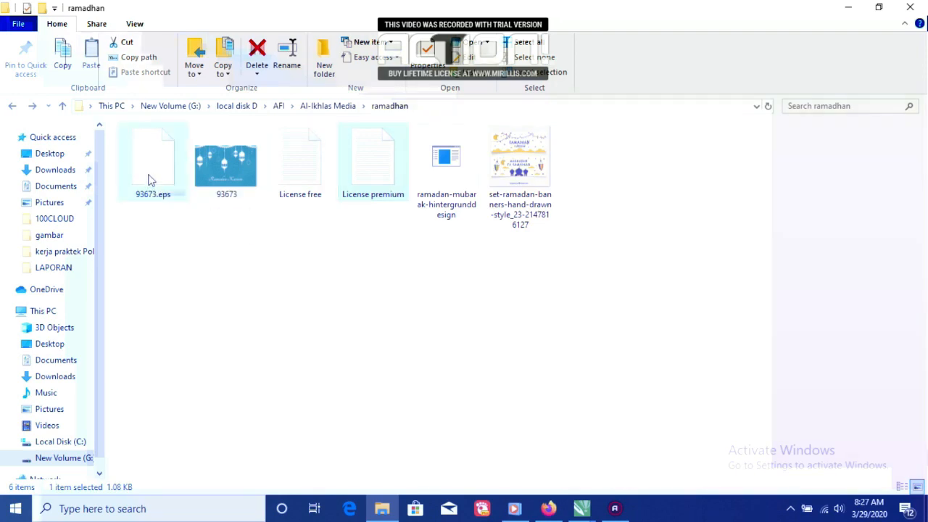
ctrl+click(149, 177)
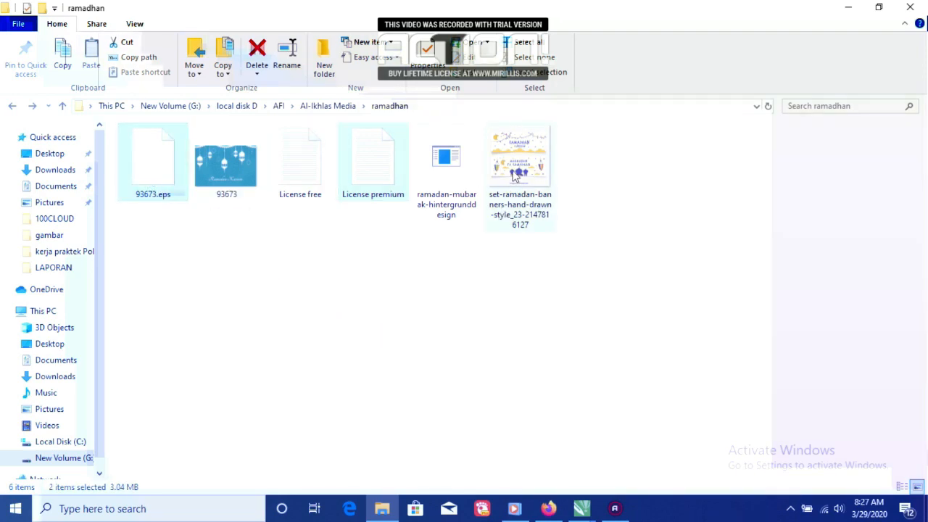
ctrl+click(516, 176)
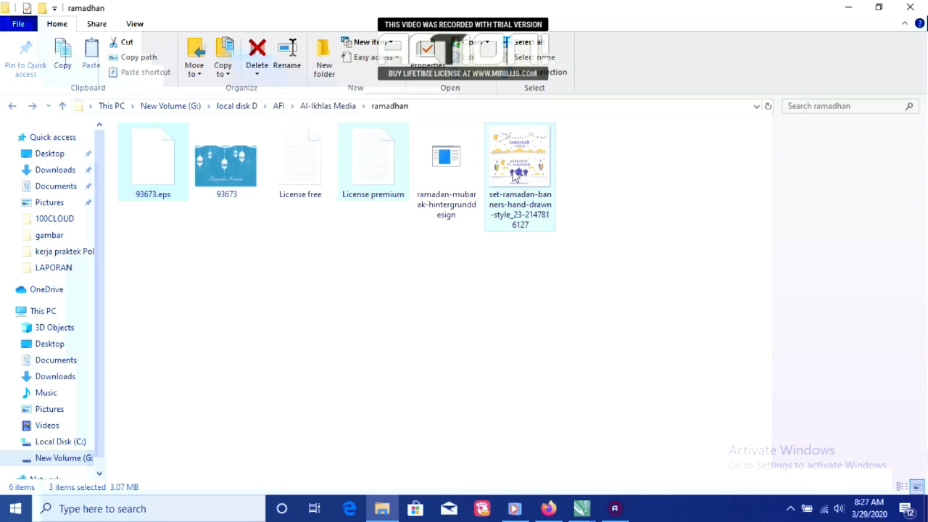
drag(516, 178, 507, 273)
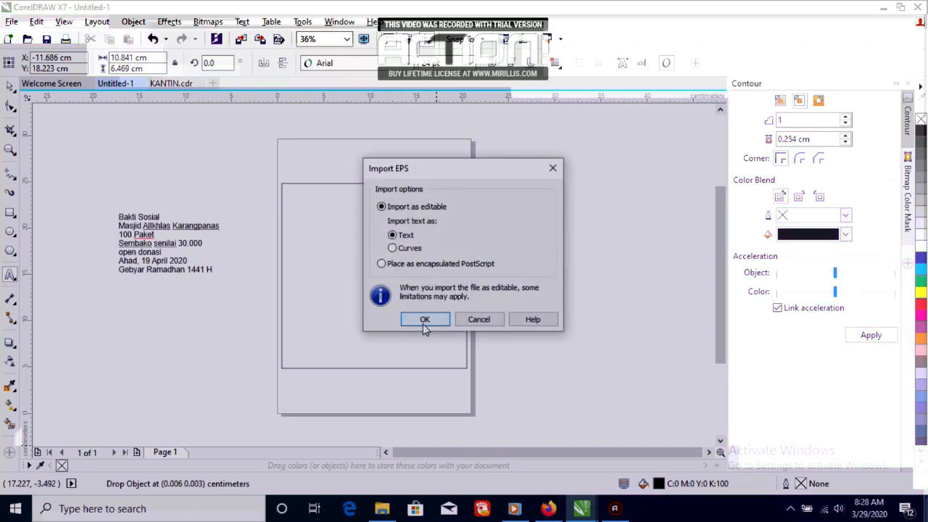
click(425, 321)
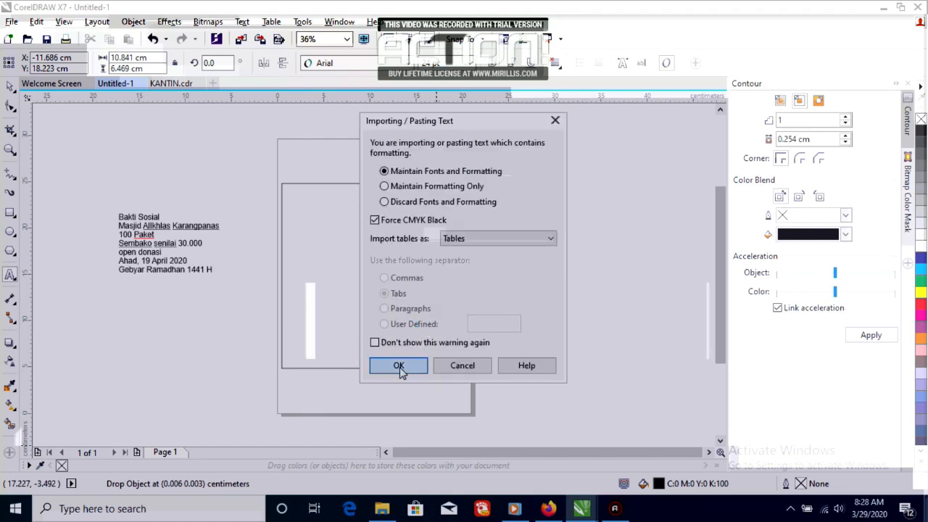
click(399, 367)
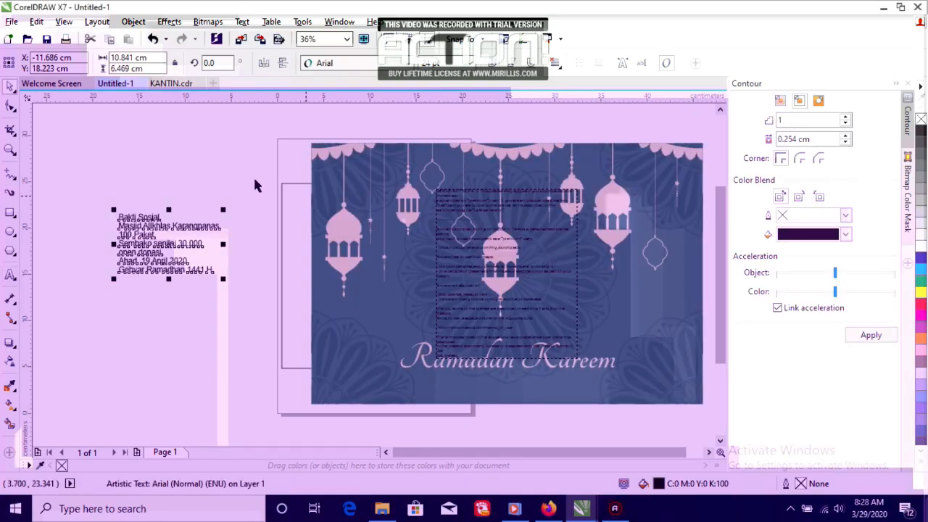
Move the blue lantern artwork down over the page's lower part and delete the imported licence text
click(141, 159)
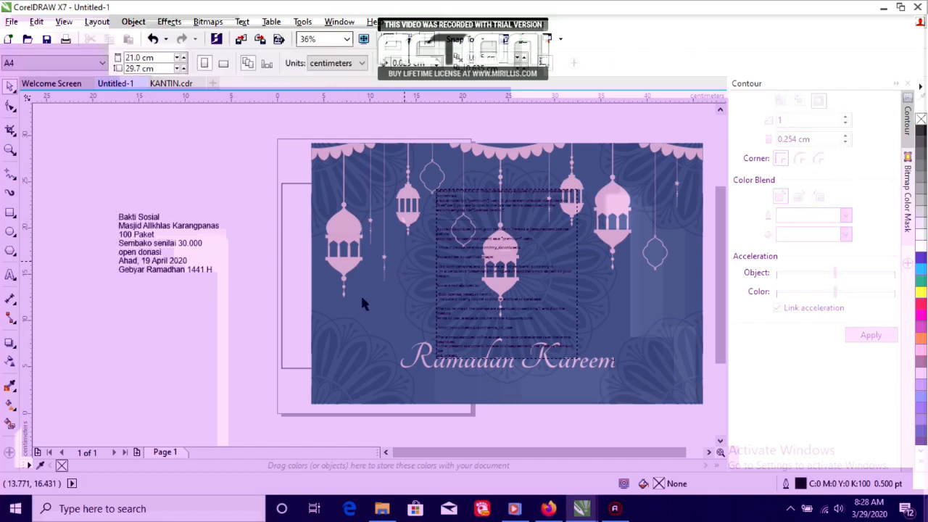
drag(336, 306, 275, 335)
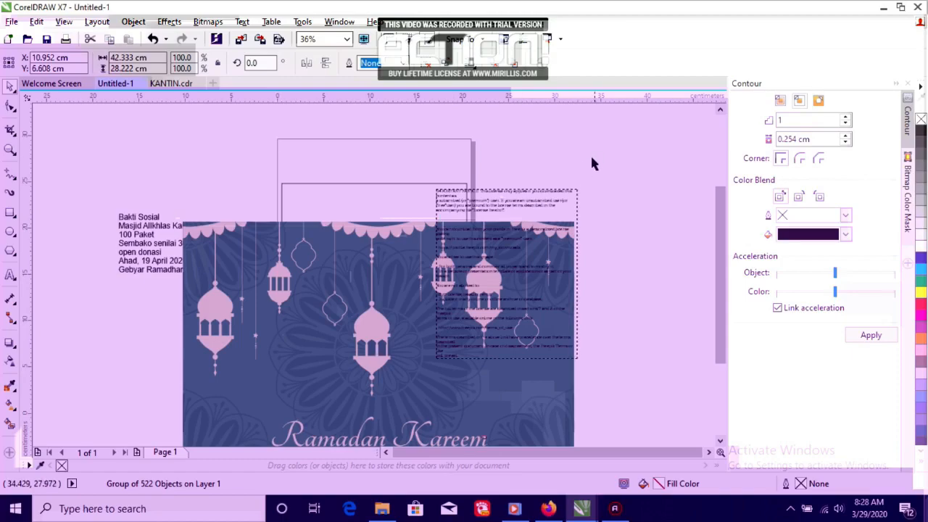
drag(594, 153, 399, 389)
key(Delete)
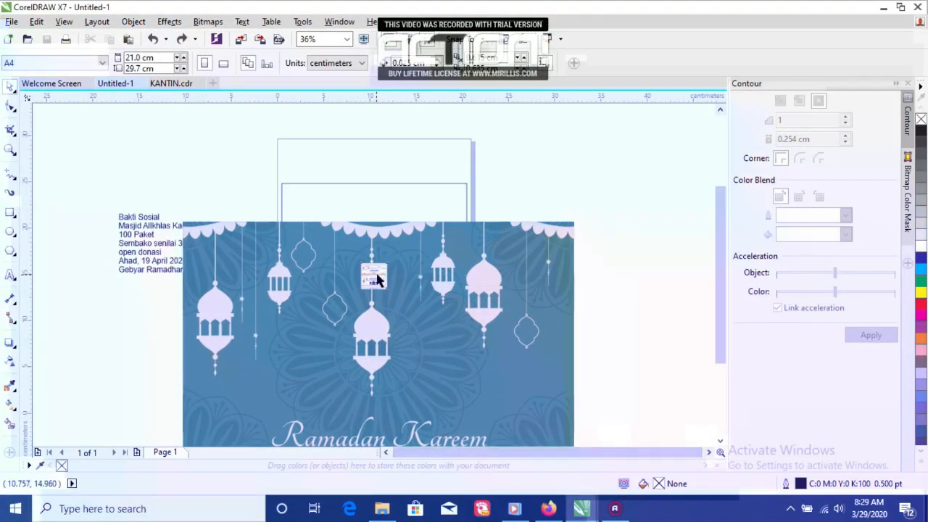
drag(377, 279, 377, 280)
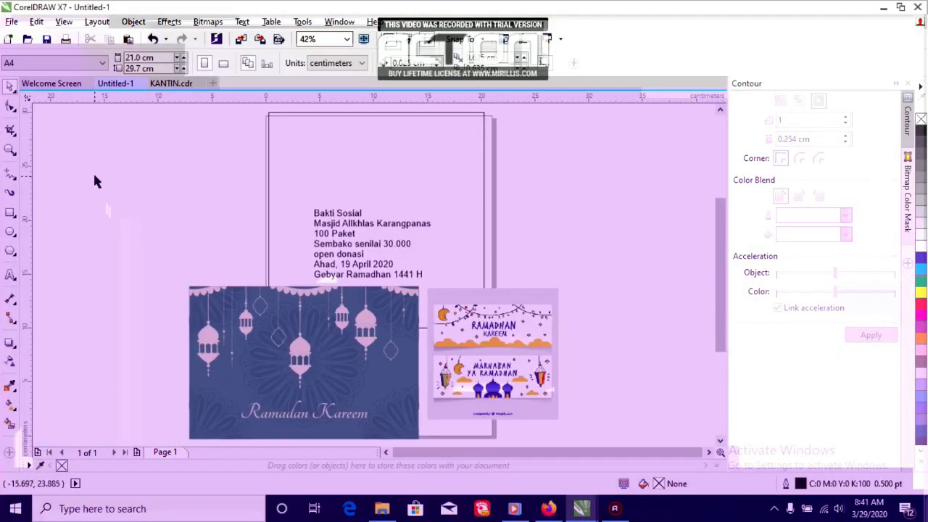
Look over the text block, lantern artwork and Ramadhan banner image, viewing the banners up close and then all objects together
drag(94, 181, 628, 419)
drag(720, 330, 722, 314)
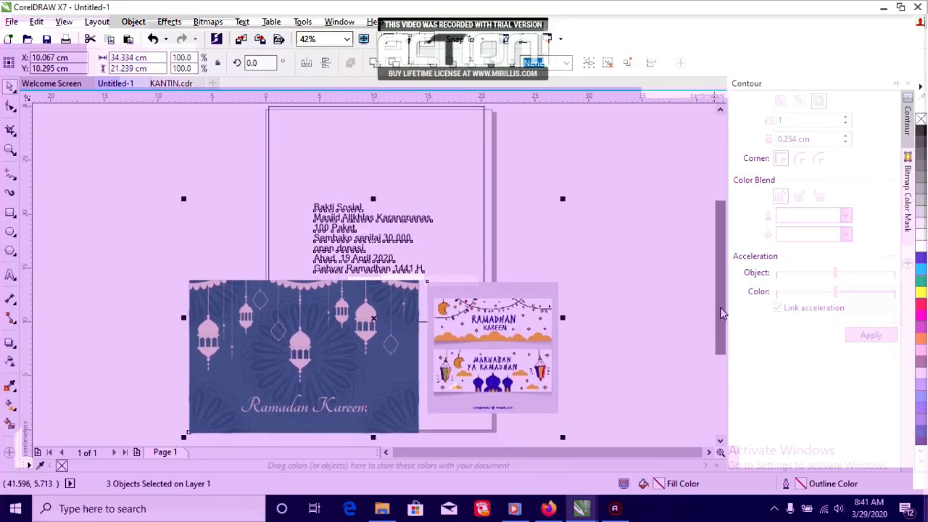
click(346, 344)
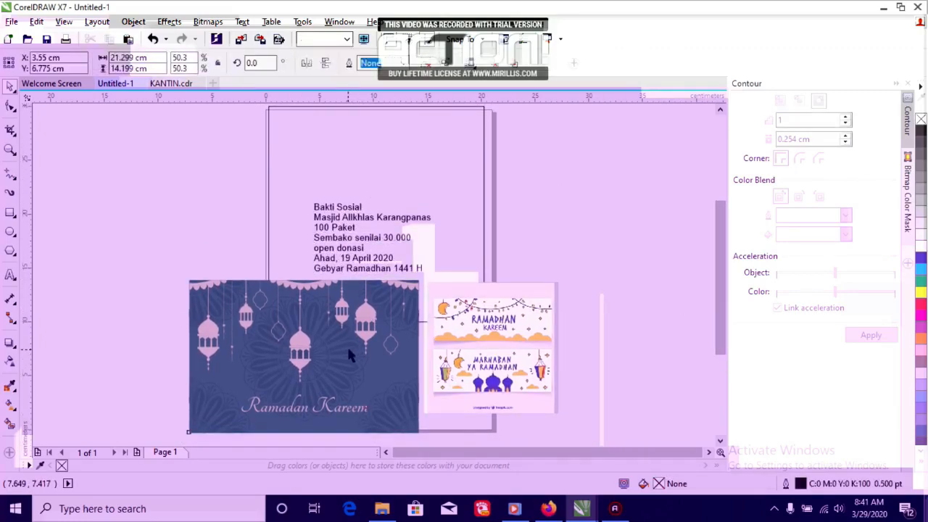
click(504, 357)
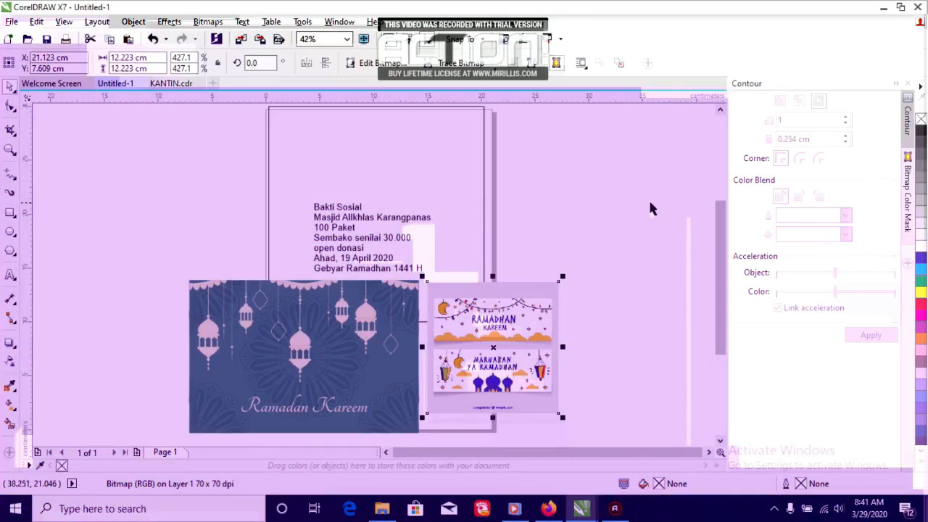
click(650, 209)
click(510, 354)
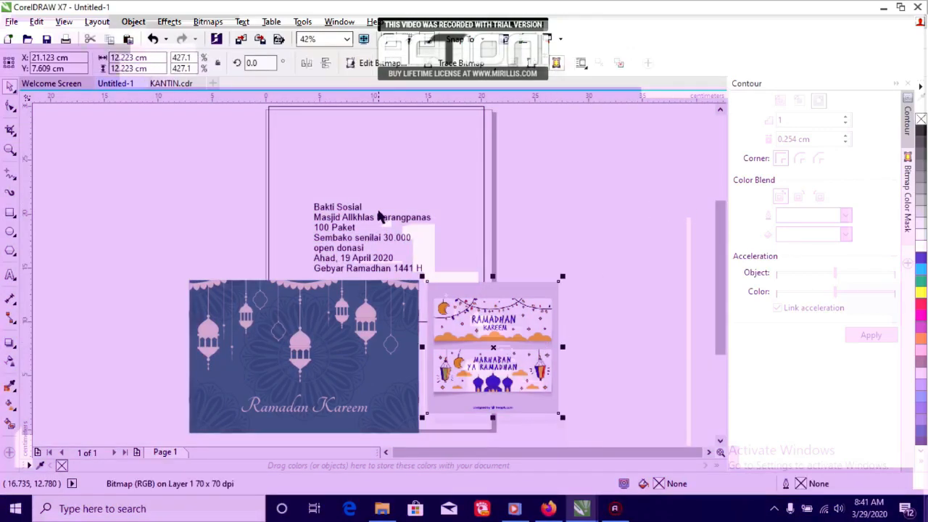
click(346, 43)
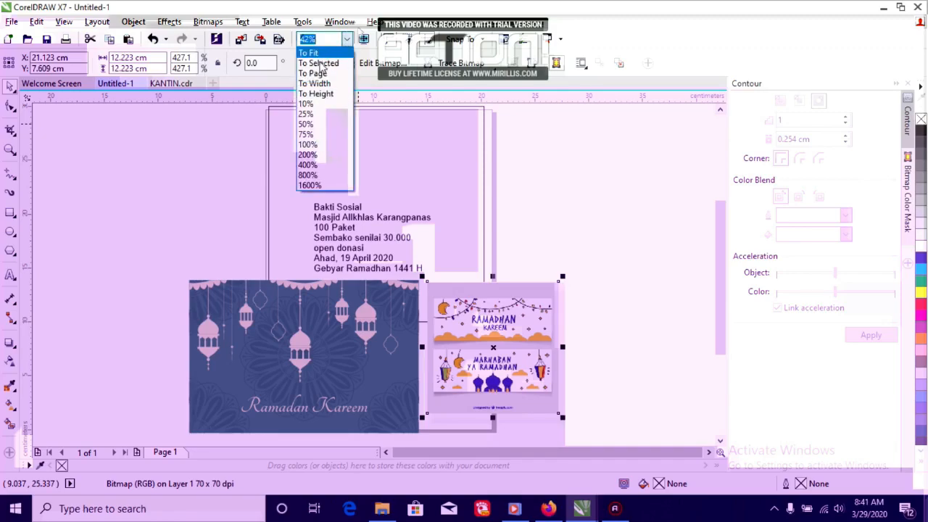
click(322, 63)
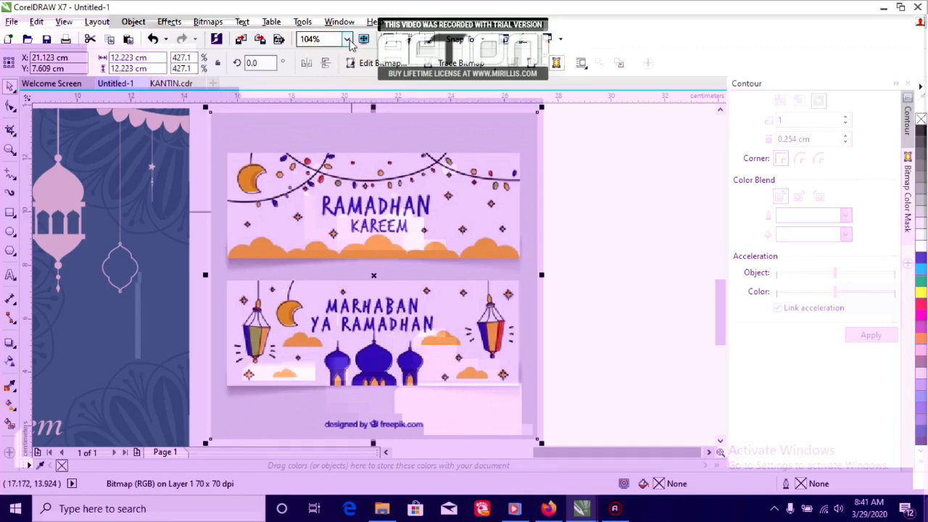
click(348, 40)
click(316, 50)
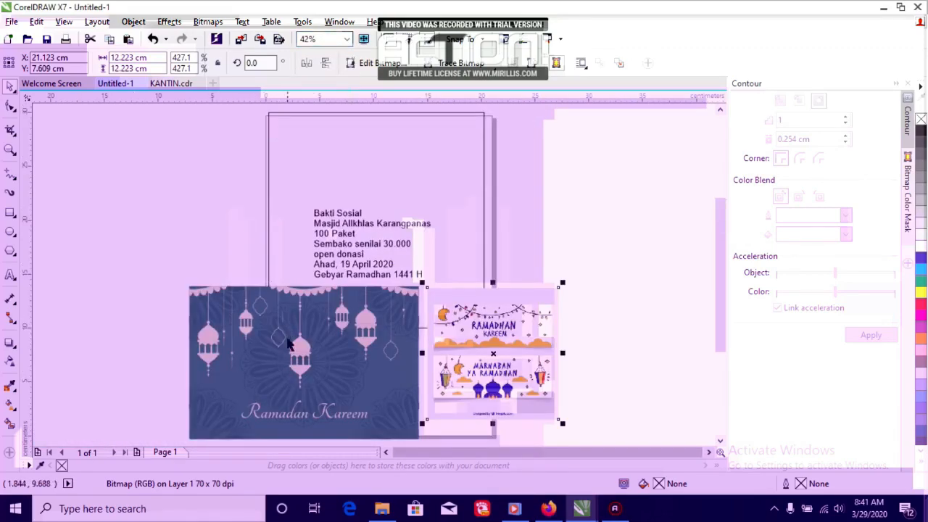
Move the blue Ramadan Kareem lantern artwork off the page to the empty area on its left
click(289, 343)
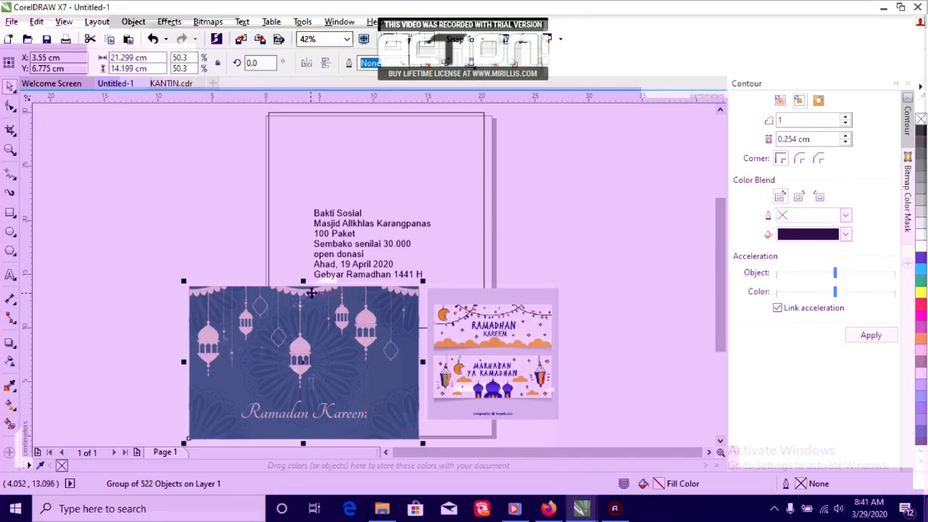
click(592, 279)
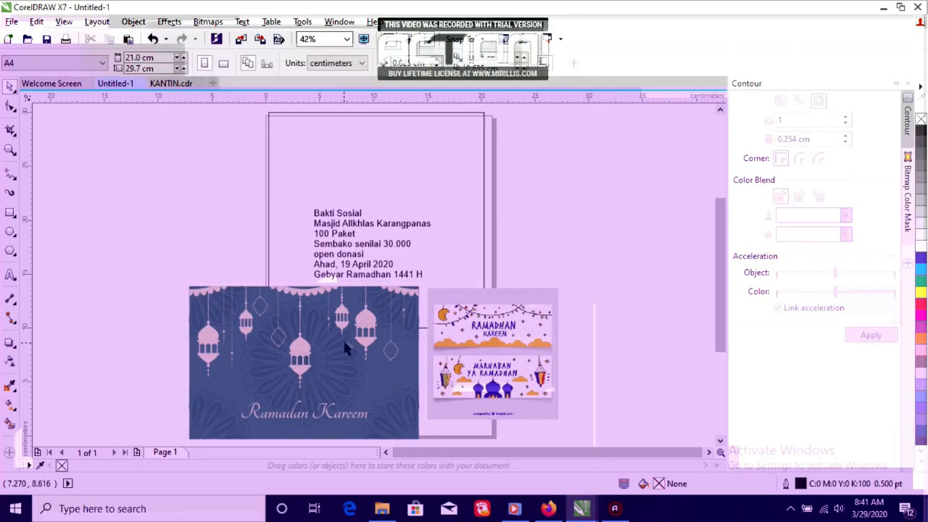
drag(344, 347, 188, 330)
Examine the two Ramadhan banners in the imported reference image with the whole image filling the view
click(446, 320)
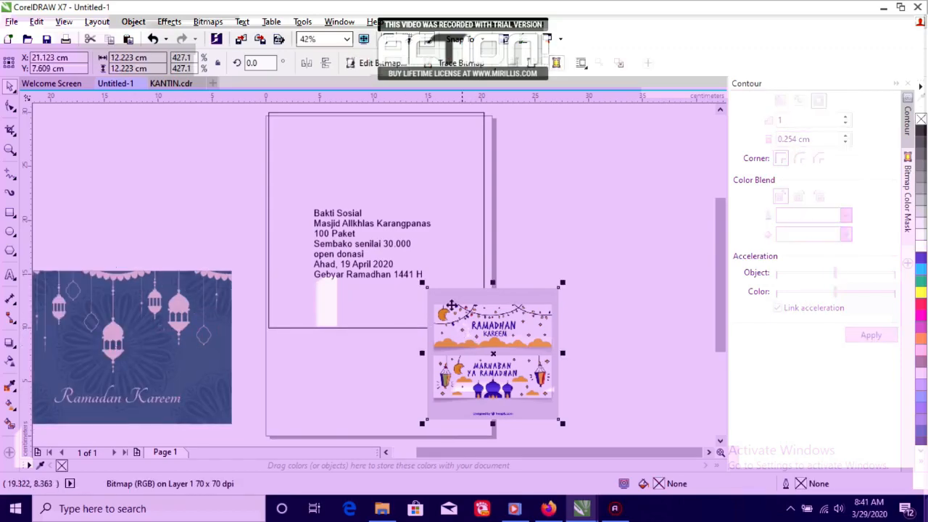
click(347, 40)
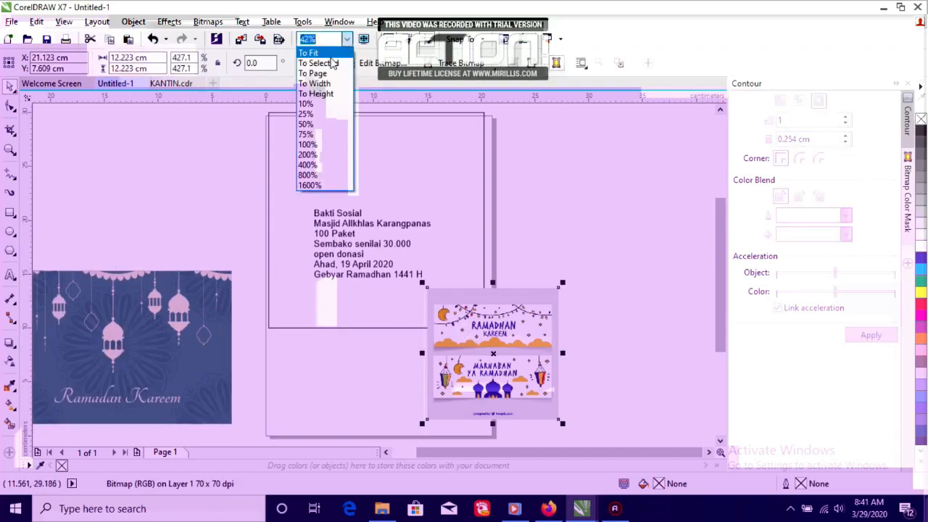
click(313, 49)
click(347, 39)
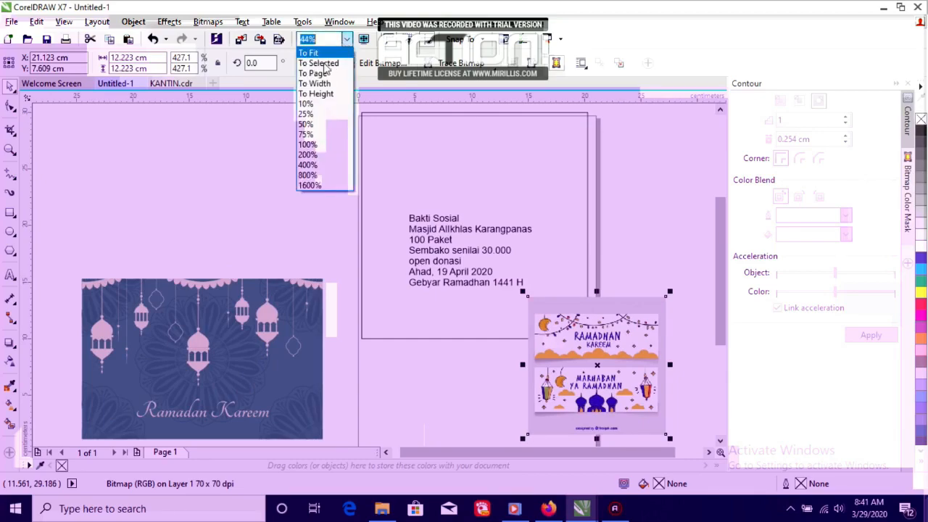
click(326, 66)
click(666, 322)
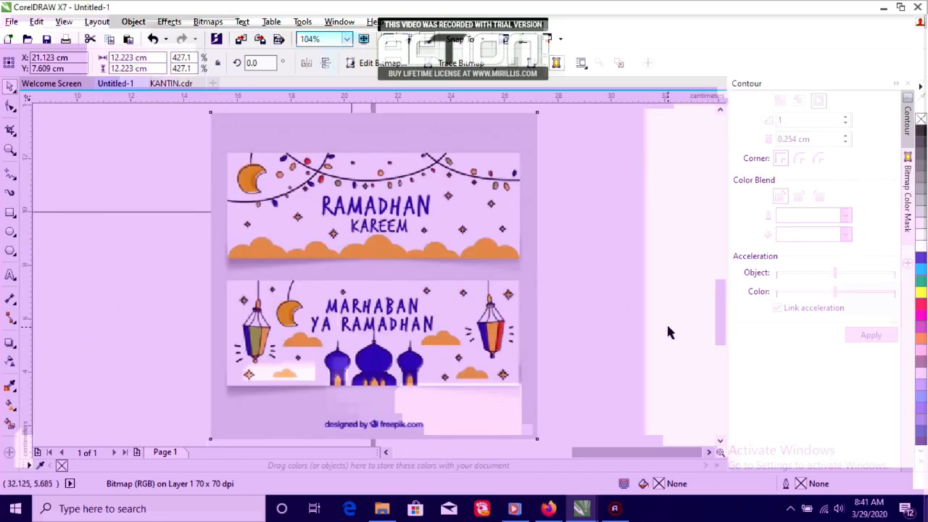
click(329, 251)
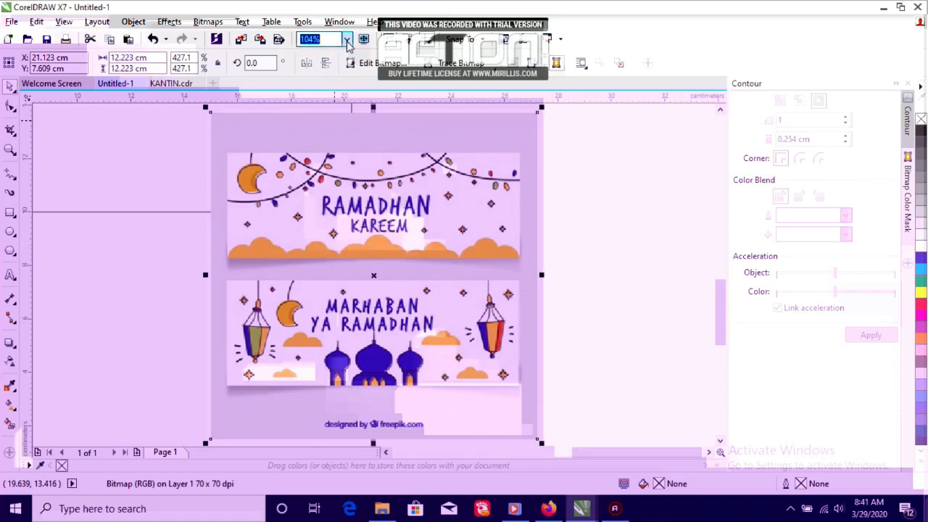
click(347, 39)
click(628, 248)
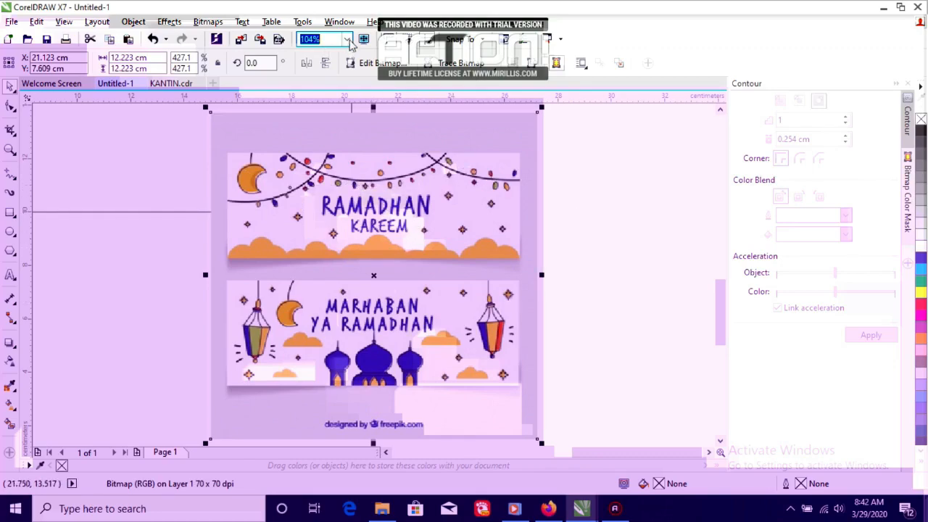
Trace the blue panel of the lantern at the lower banner's right end as a closed outline with the 2-Point Line tool
click(349, 42)
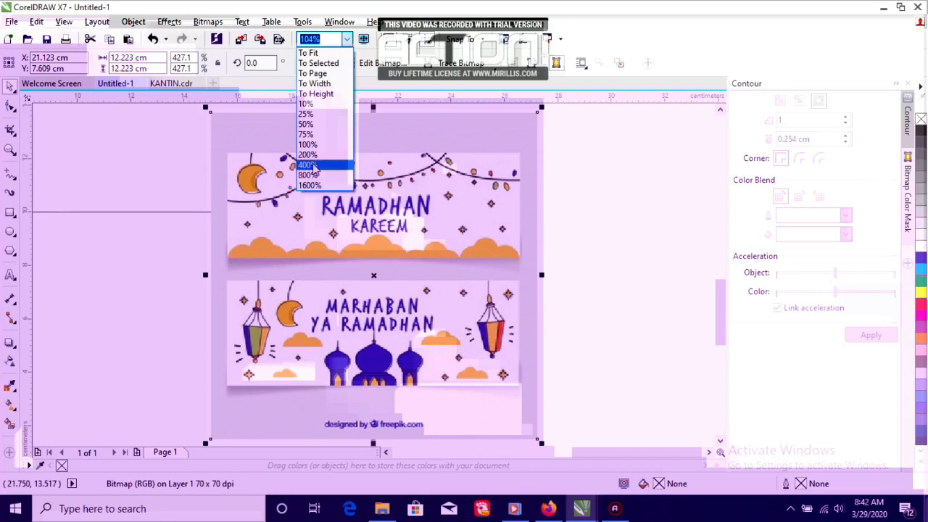
click(309, 175)
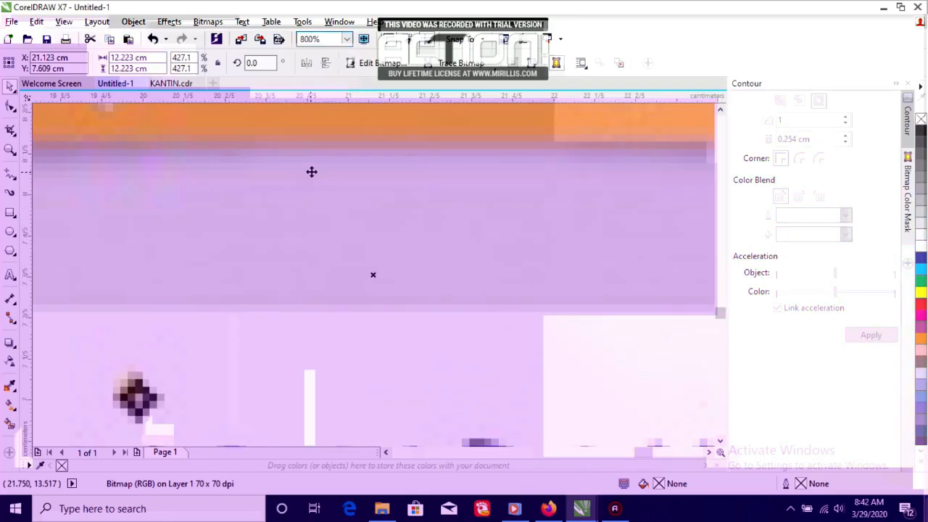
click(347, 40)
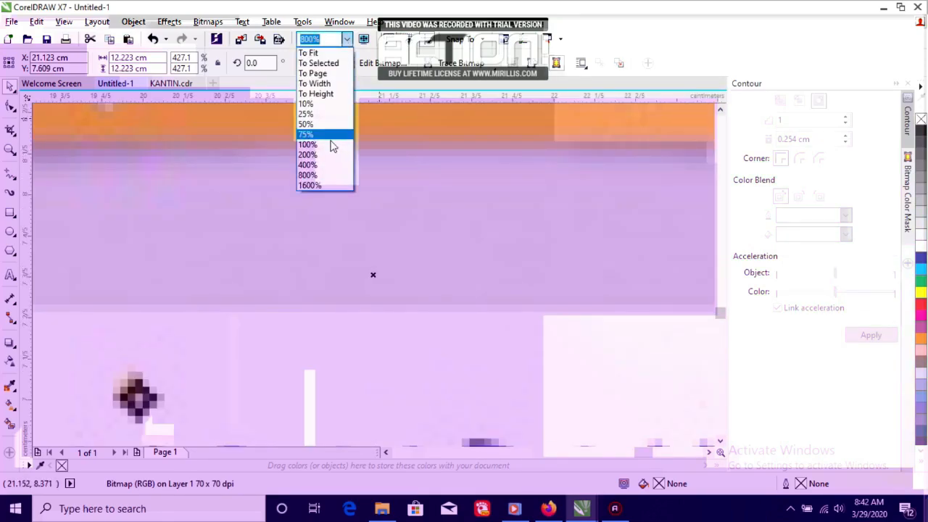
click(313, 163)
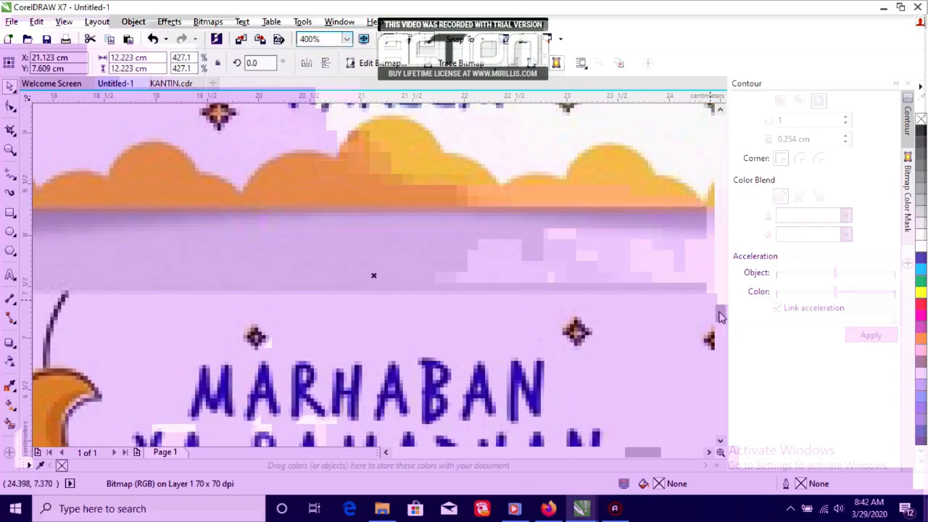
drag(720, 313, 720, 315)
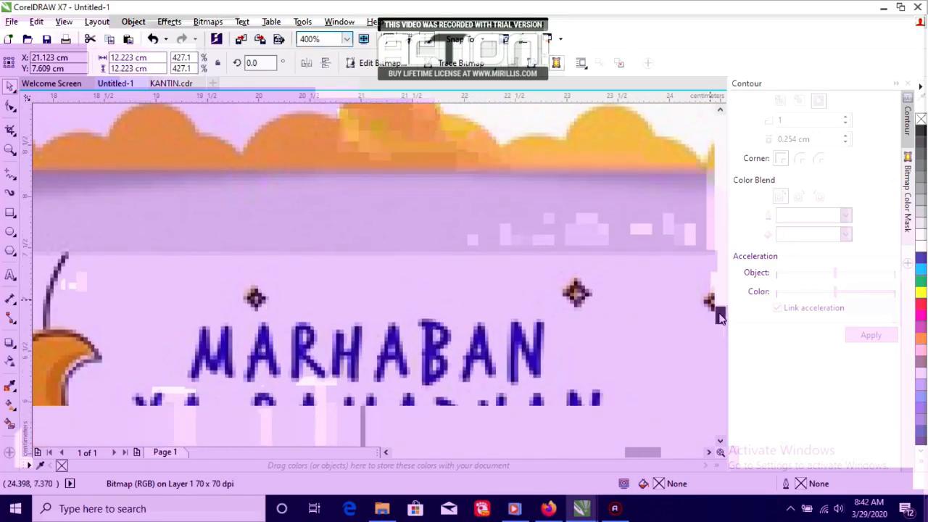
click(710, 452)
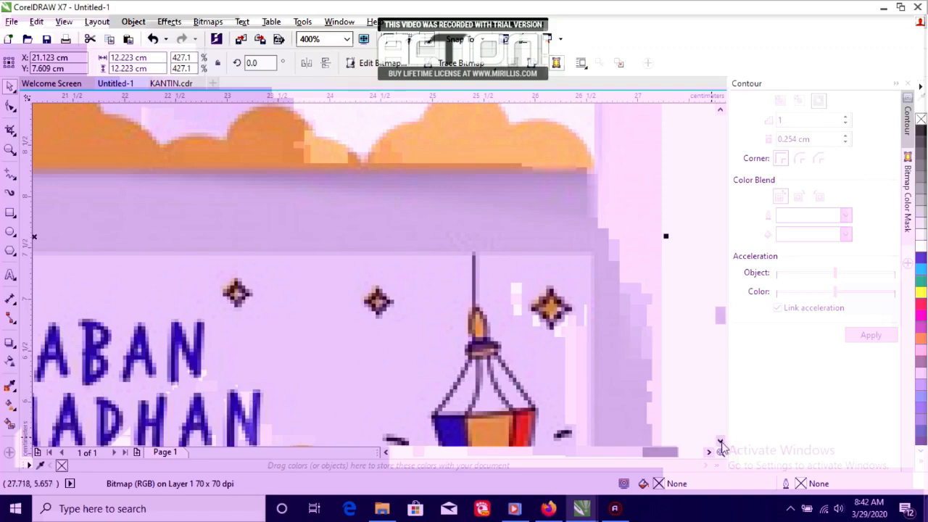
click(720, 441)
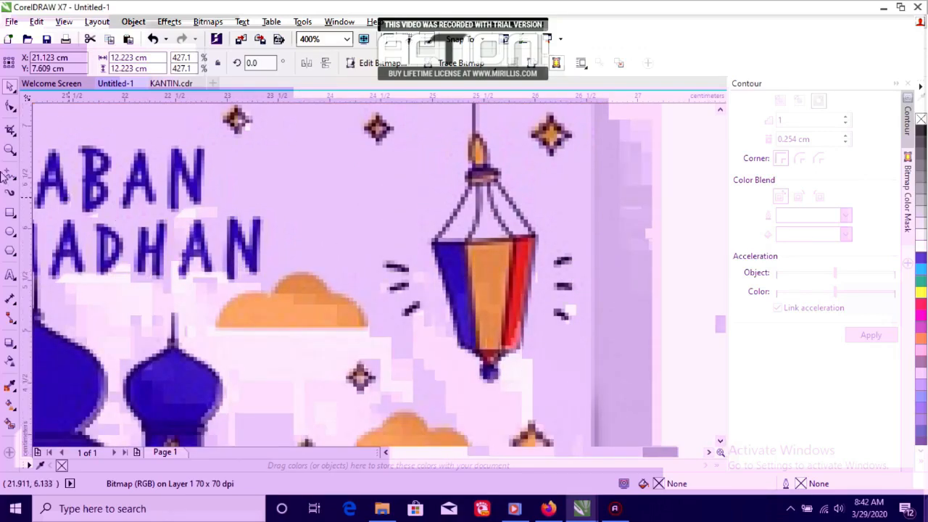
click(16, 180)
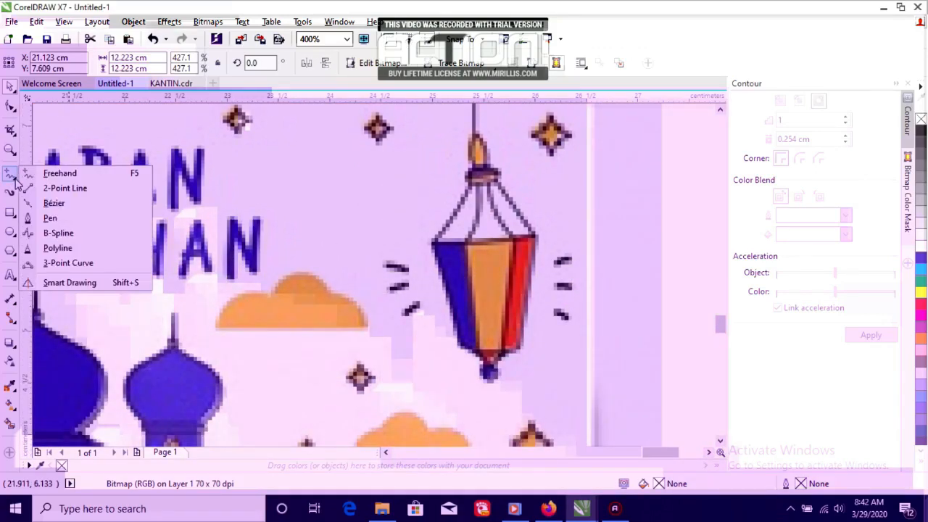
click(65, 188)
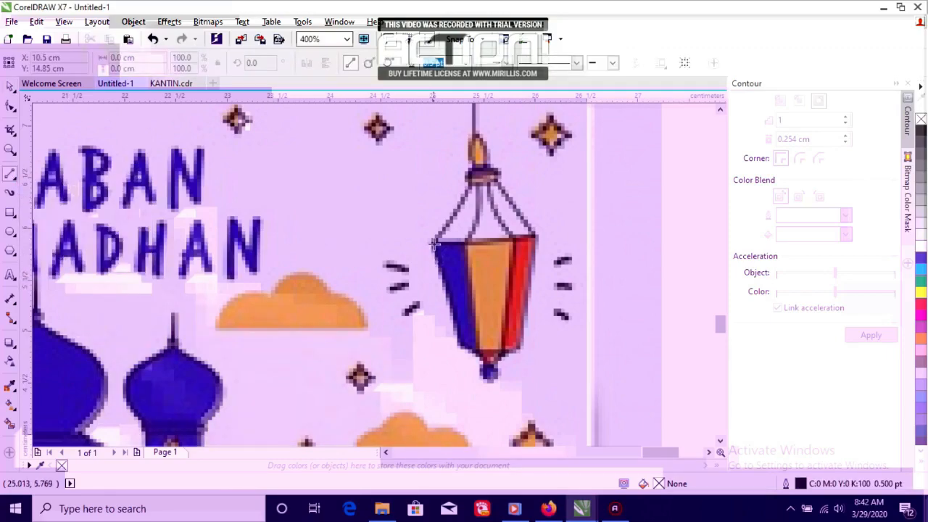
mouse_move(437, 242)
mouse_down()
mouse_move(464, 242)
mouse_move(479, 352)
mouse_move(458, 348)
mouse_move(433, 242)
mouse_up()
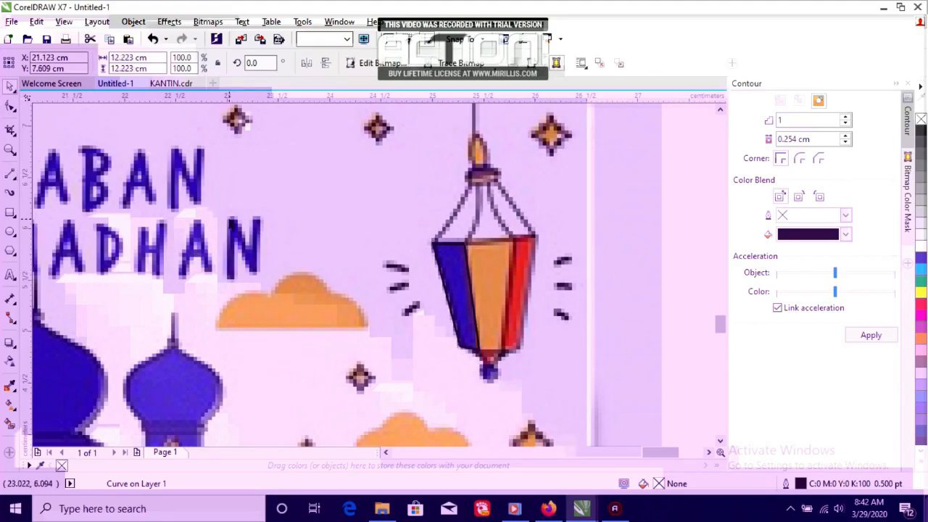
Apply a uniform transparency to the whole Ramadhan banner reference image
click(229, 223)
click(341, 42)
scroll(338, 72, up, 2)
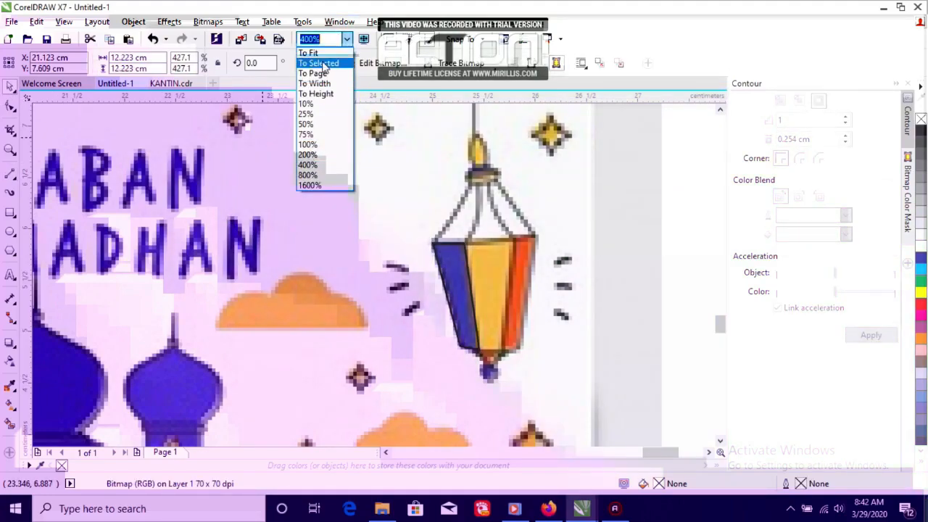
click(323, 61)
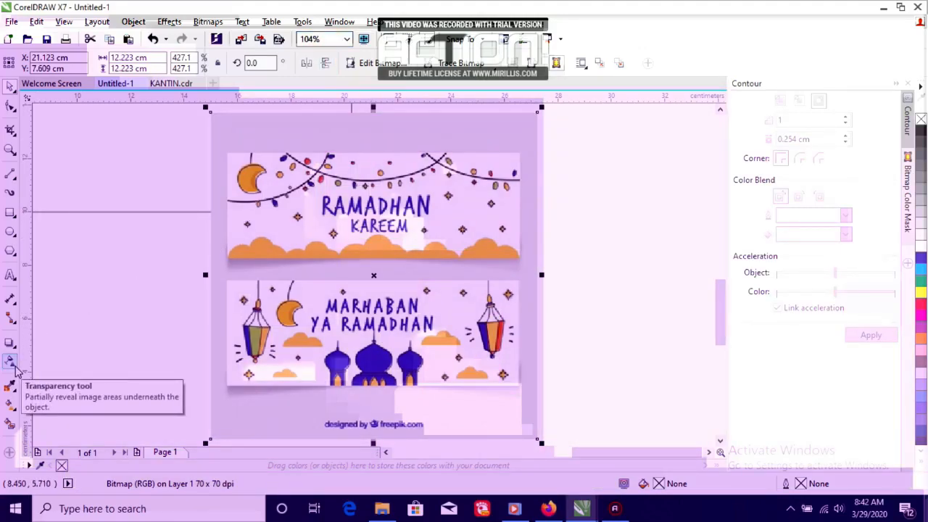
click(9, 363)
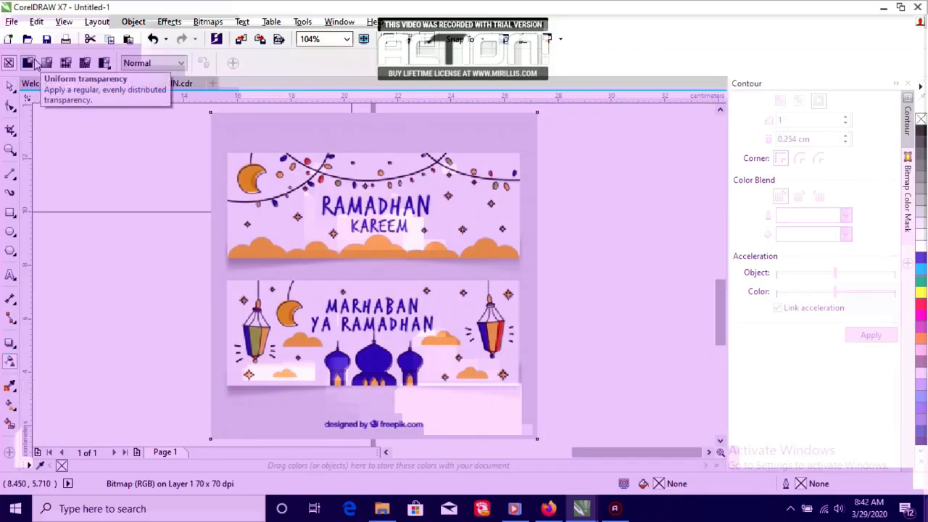
click(32, 63)
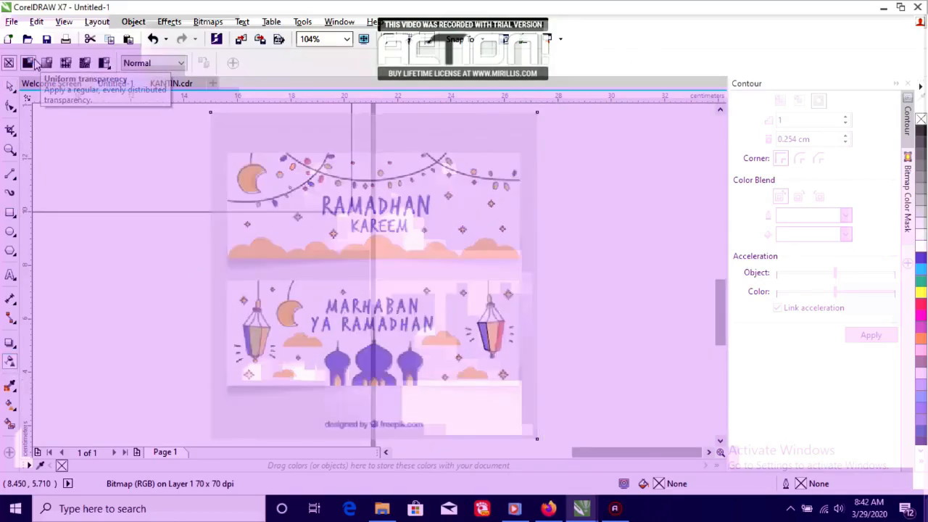
click(11, 87)
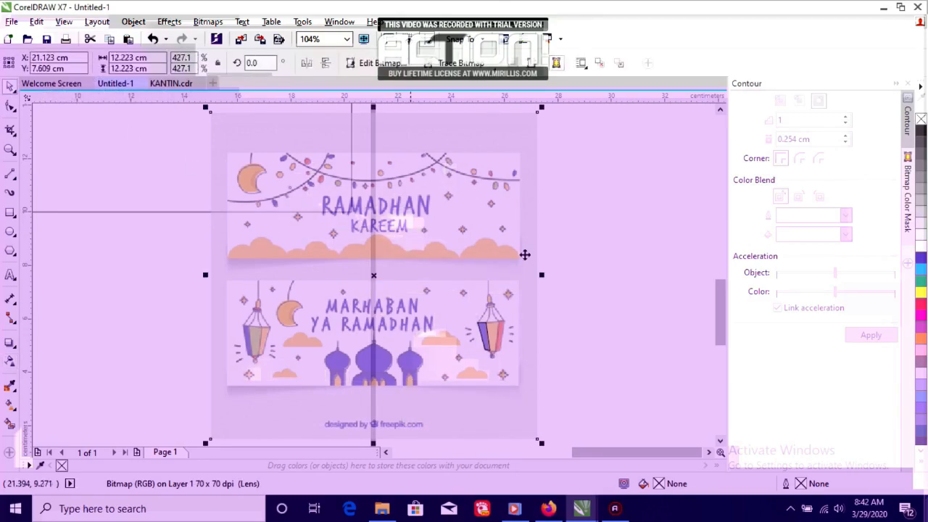
Lock the faded reference image in place and try to move it
right_click(412, 259)
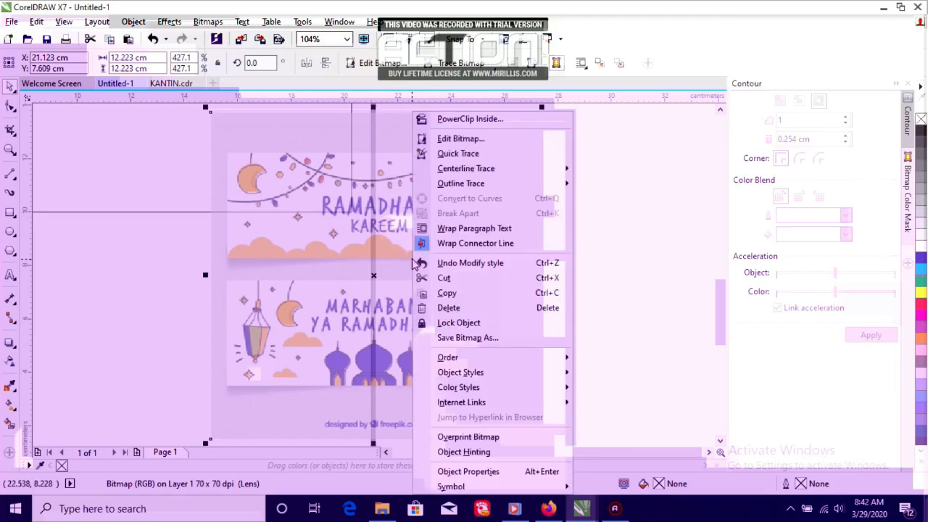
click(454, 322)
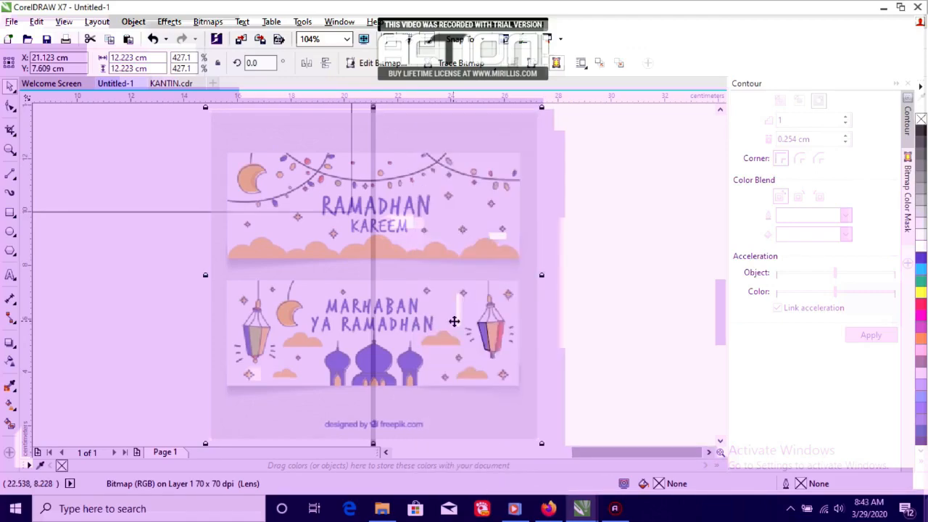
drag(390, 253, 478, 204)
drag(431, 228, 426, 224)
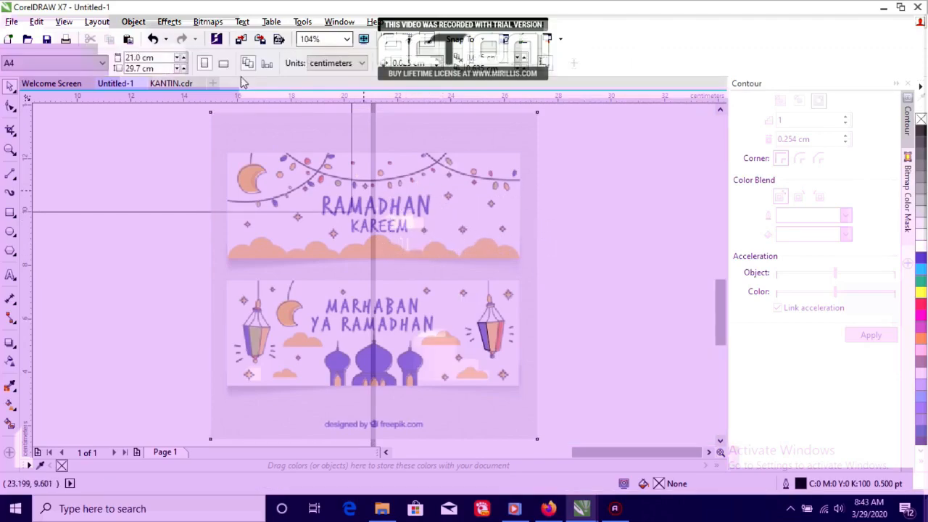
Trace the lantern's orange middle panel as a closed outline about 0.48 cm wide and 1.08 cm tall, sharing the blue panel's edge
click(348, 39)
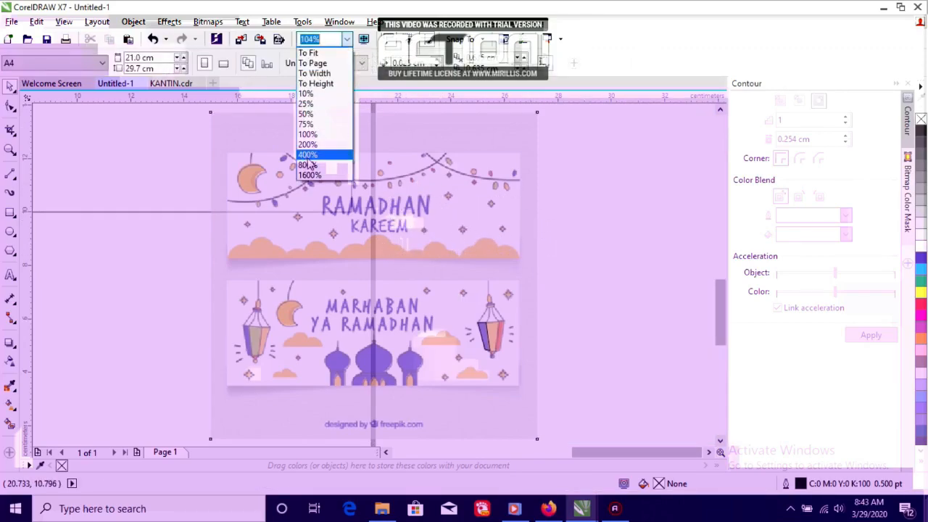
click(308, 156)
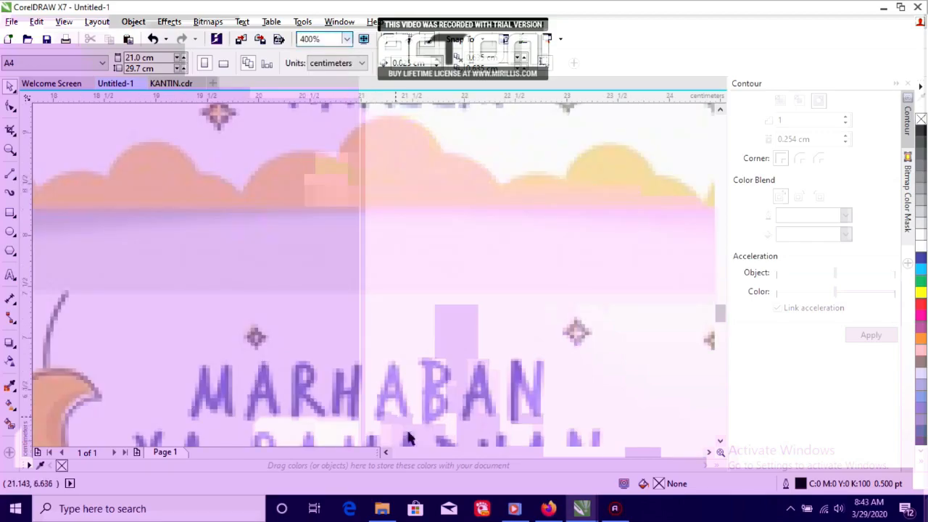
click(709, 455)
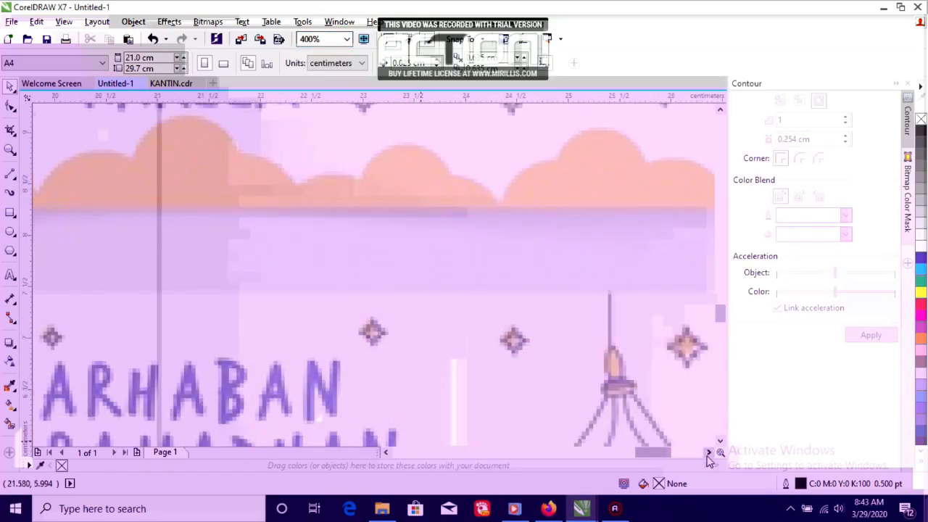
click(720, 440)
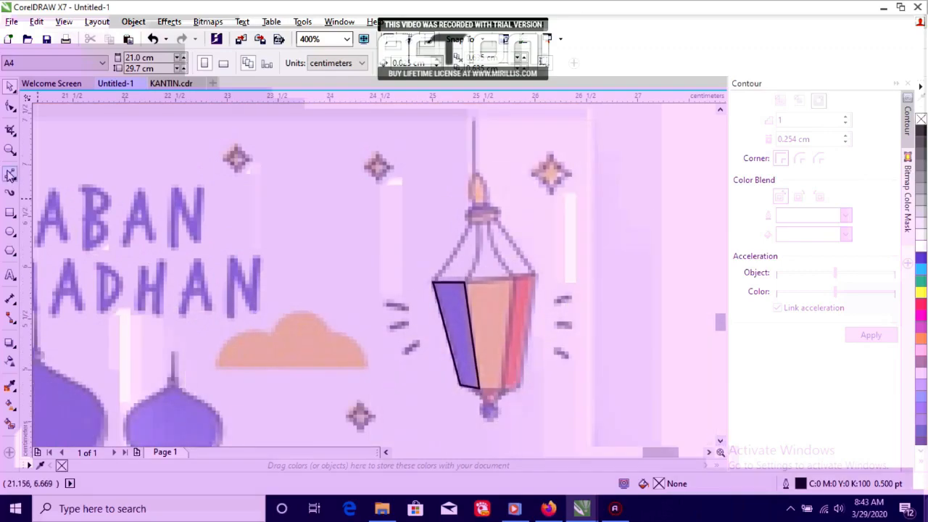
click(10, 174)
click(465, 281)
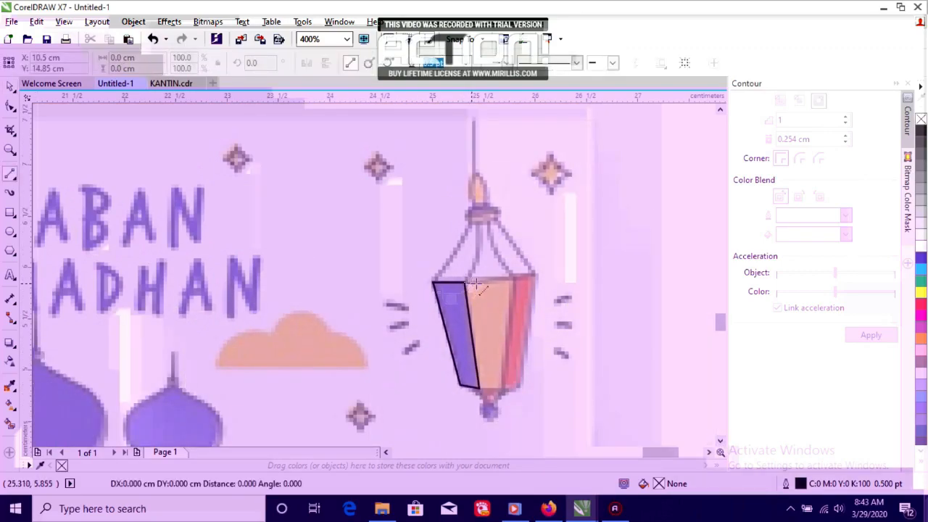
click(512, 278)
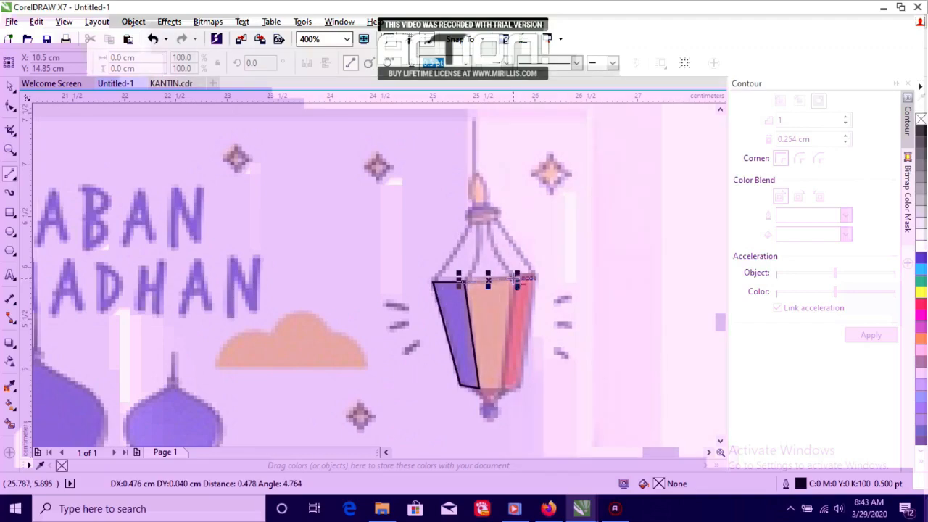
click(513, 279)
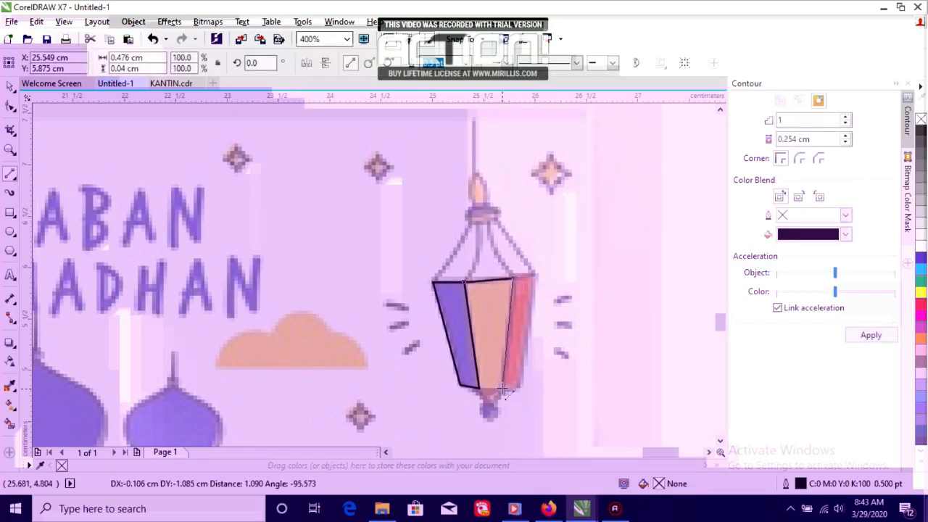
click(504, 390)
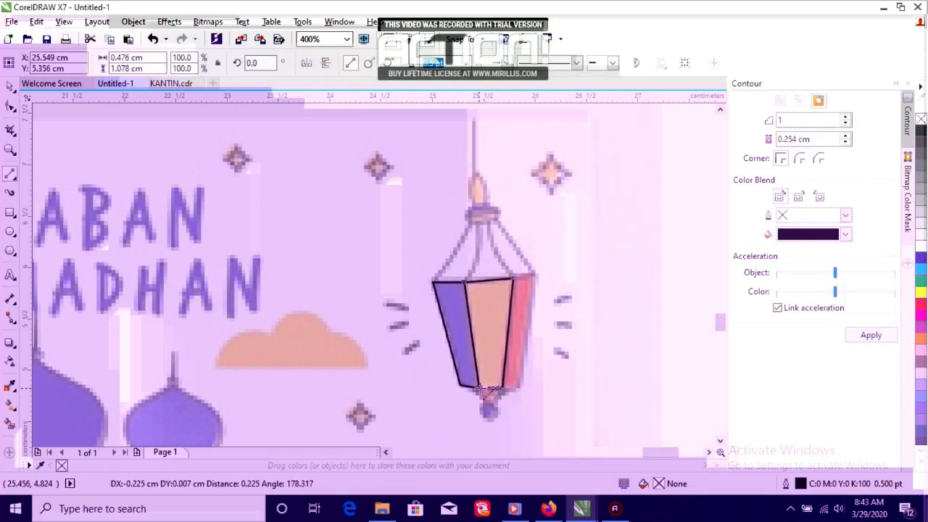
click(479, 389)
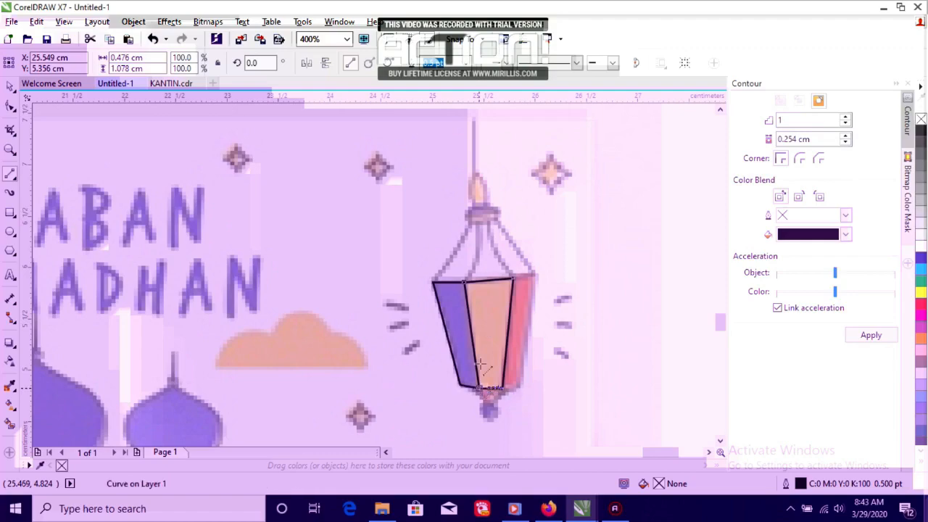
click(467, 282)
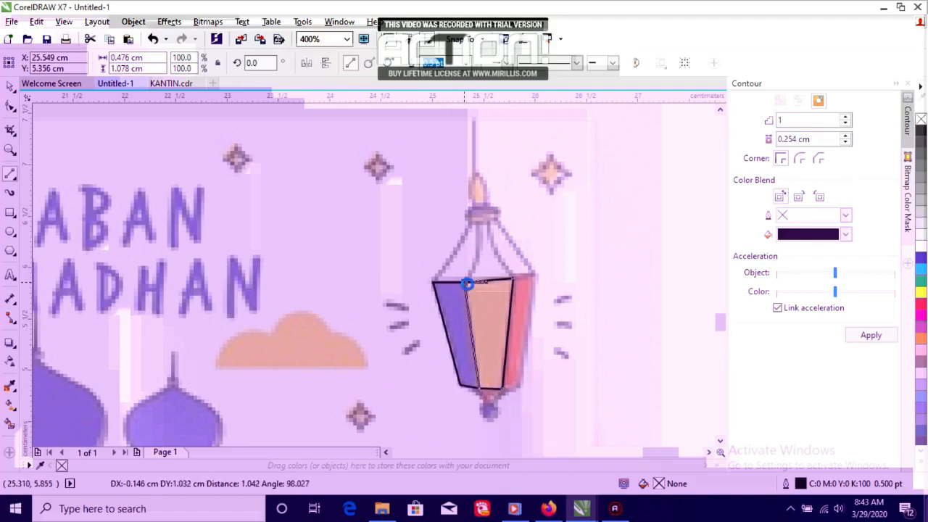
Trace the lantern's red panel from the middle panel's upper corner around to its lower corner, about 0.33 cm wide and 1.1 cm tall
click(515, 278)
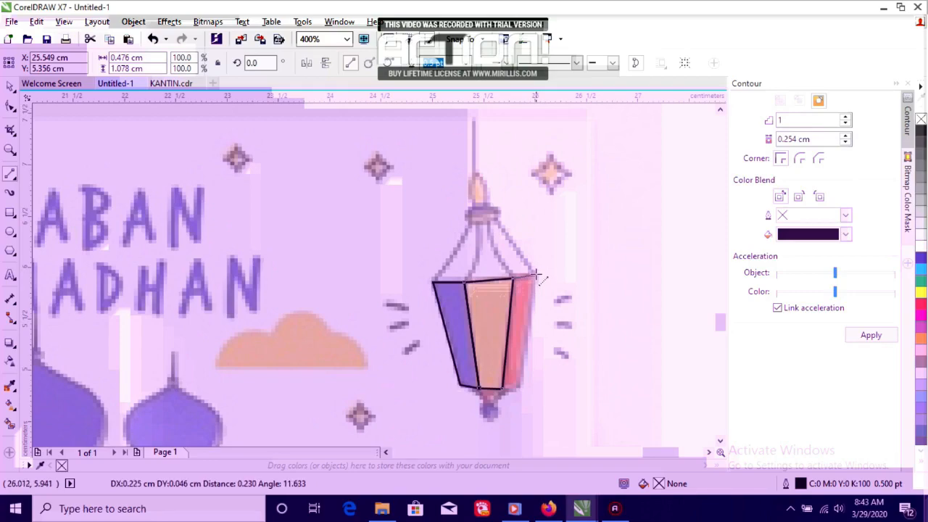
click(537, 276)
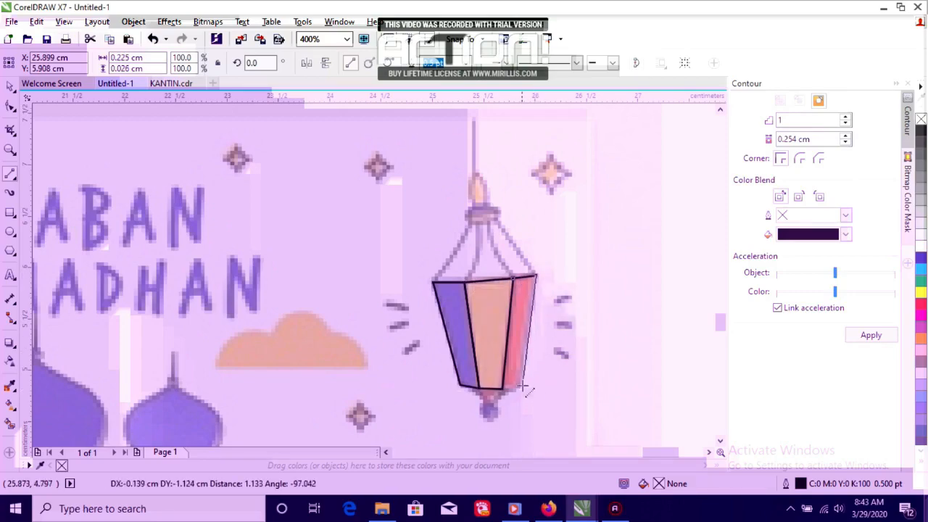
click(509, 388)
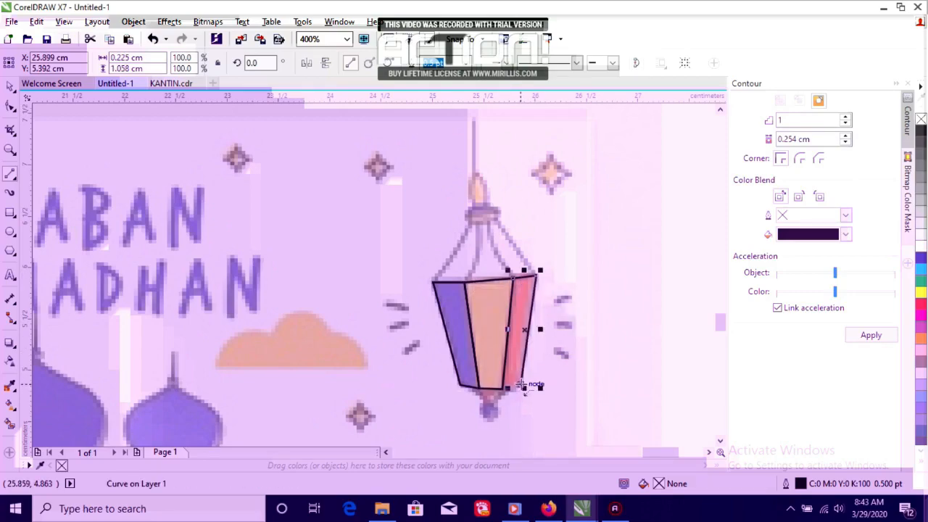
click(511, 389)
click(504, 390)
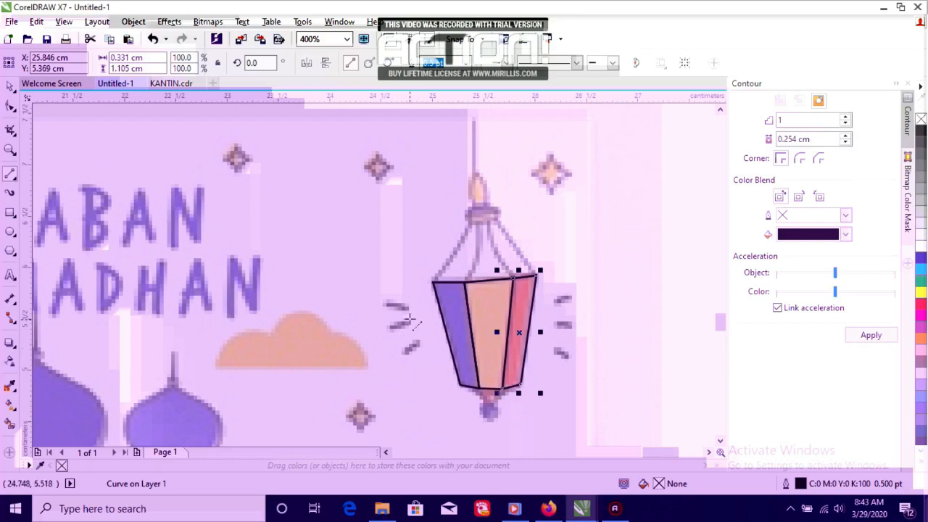
Trace the pointed cone under the lantern's panels as a closed outline about 0.41 cm wide and 0.17 cm tall
click(489, 409)
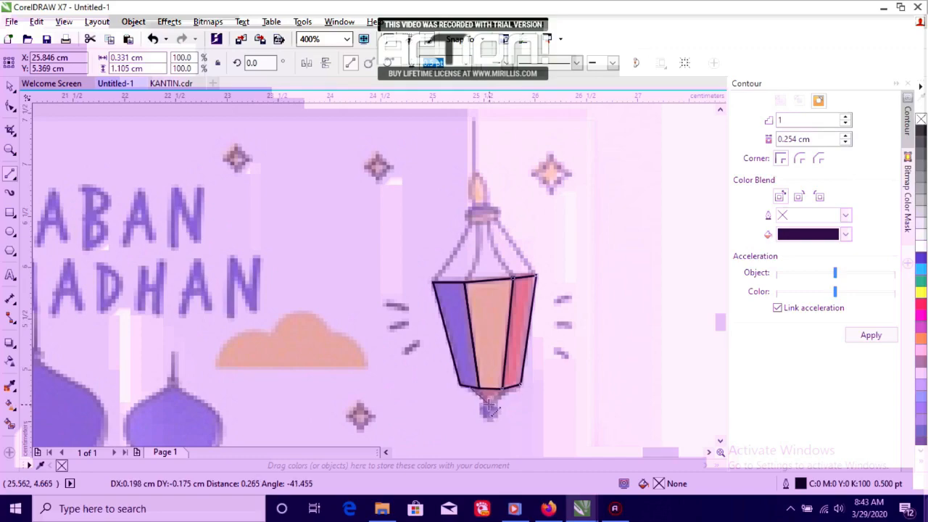
click(489, 404)
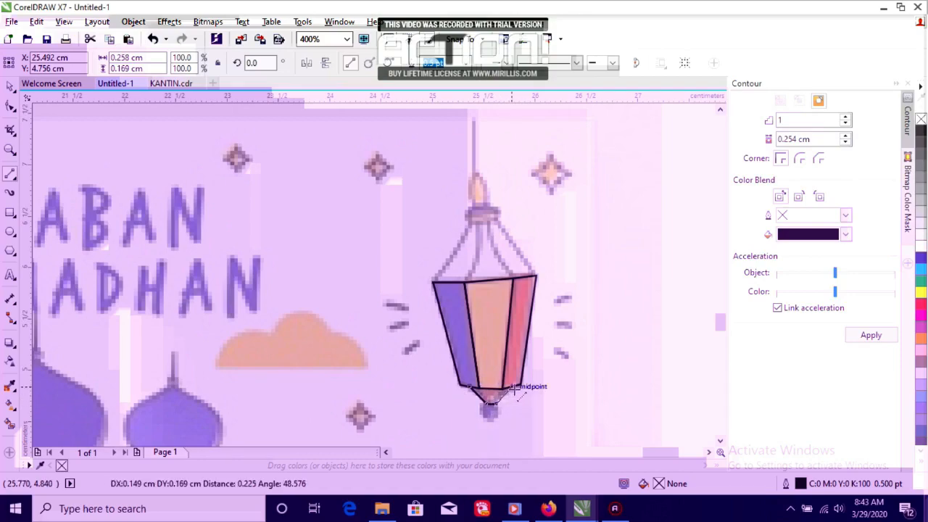
click(512, 388)
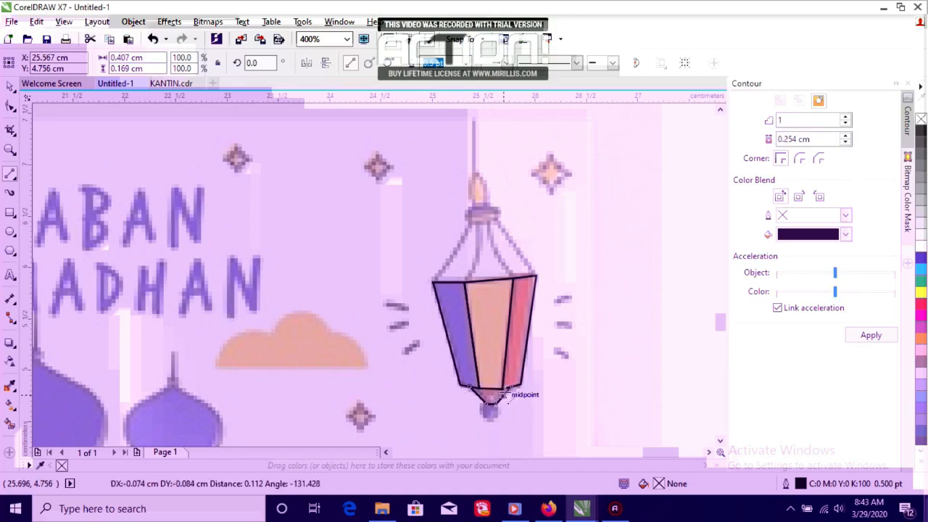
drag(505, 393, 470, 389)
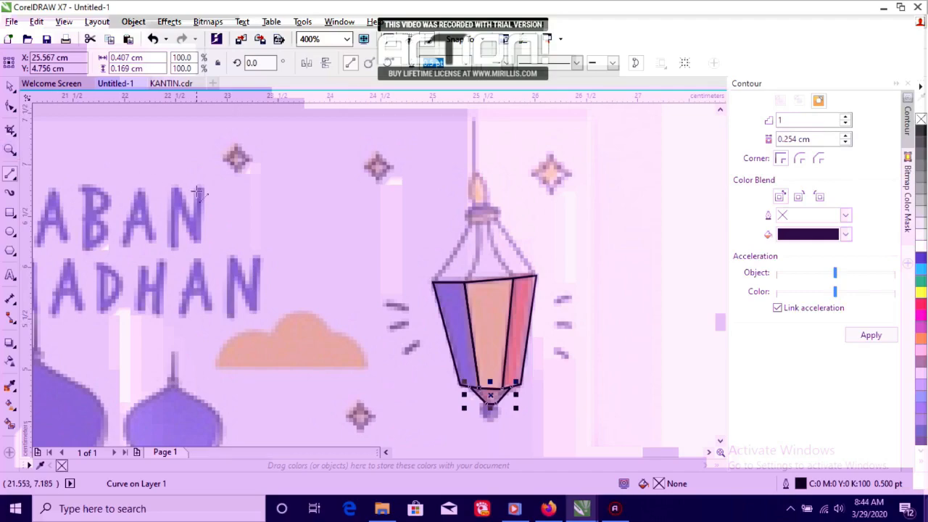
Draw a tilted ellipse about 0.34 cm by 0.15 cm, rotated about 7.8 degrees, over the collar at the lantern's top
click(17, 182)
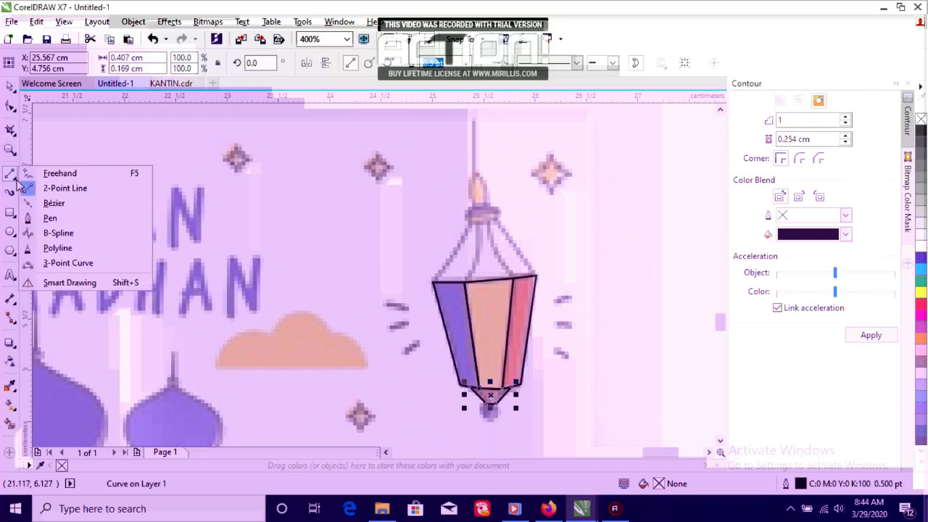
click(92, 266)
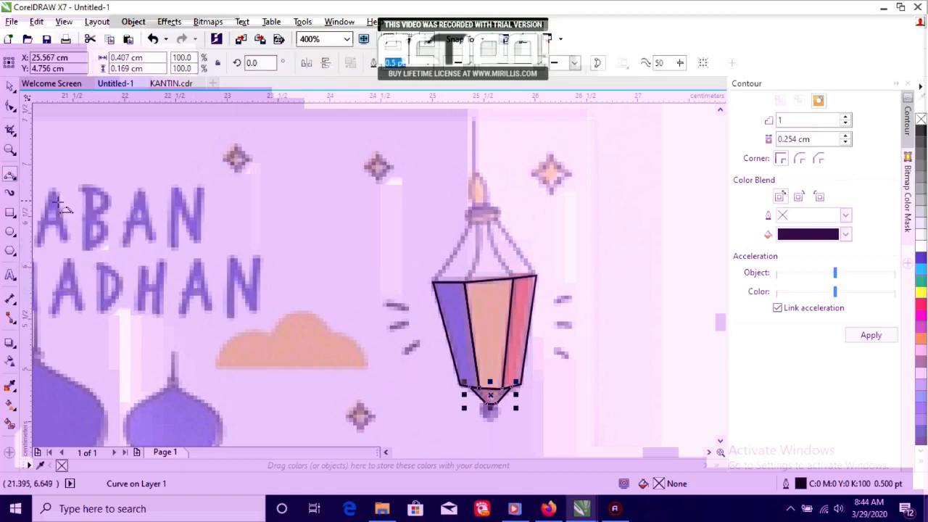
click(11, 232)
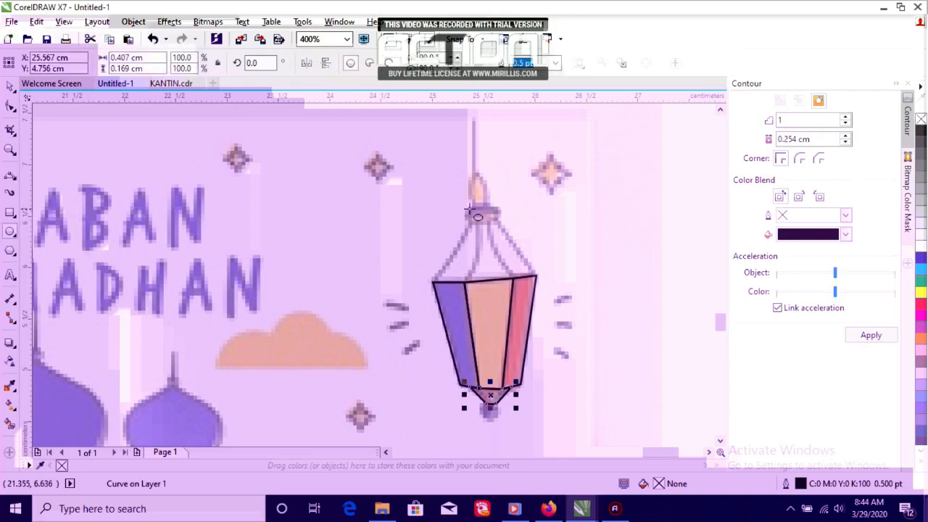
mouse_move(465, 209)
mouse_down()
mouse_move(499, 223)
mouse_move(506, 196)
mouse_up()
drag(509, 201, 511, 206)
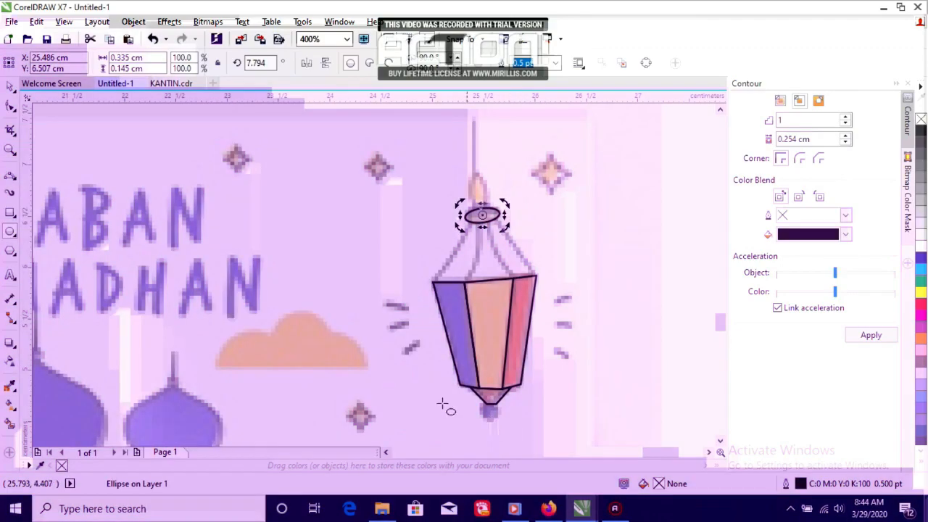
Draw a circle about 0.16 cm across and place it over the knob below the lantern's cone
drag(428, 399, 445, 412)
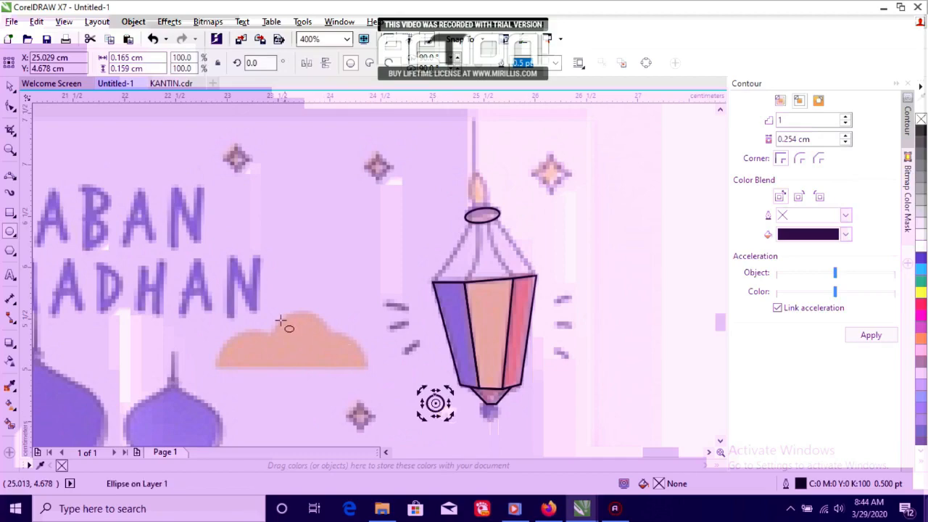
key(space)
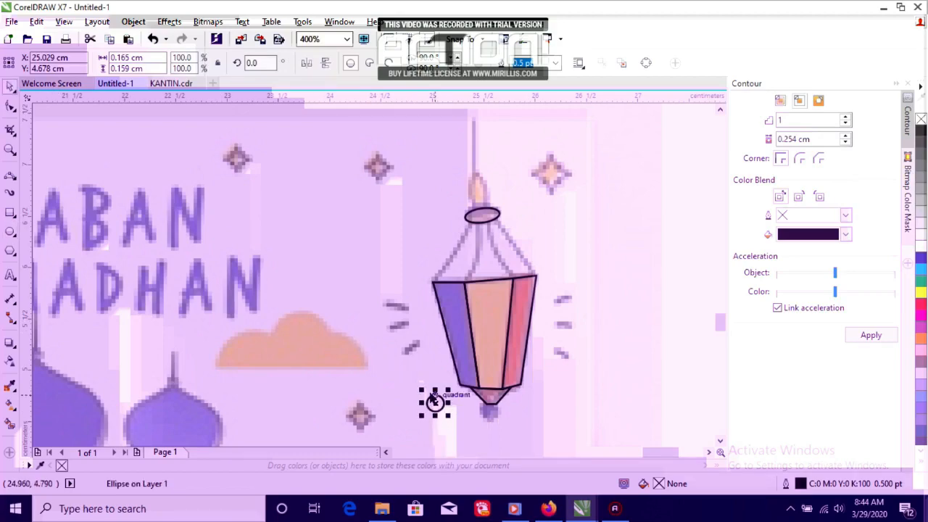
drag(435, 403, 488, 411)
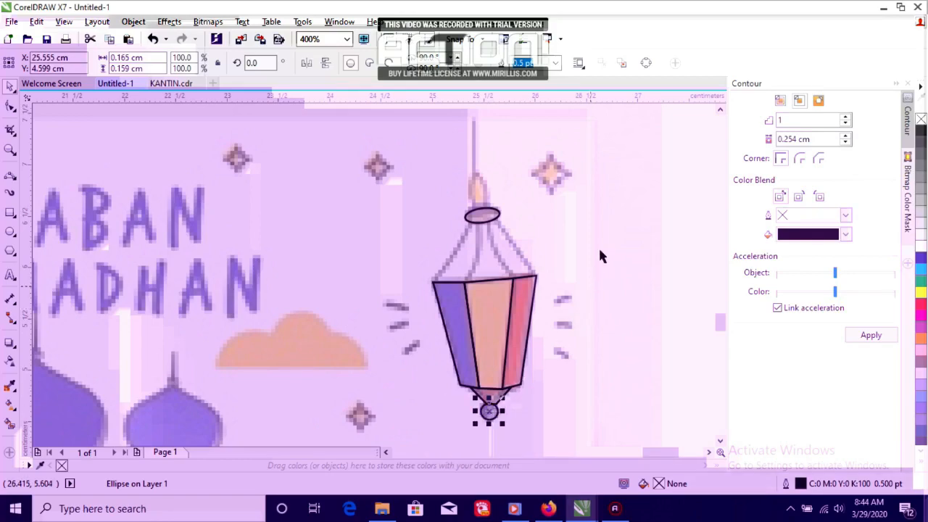
click(607, 224)
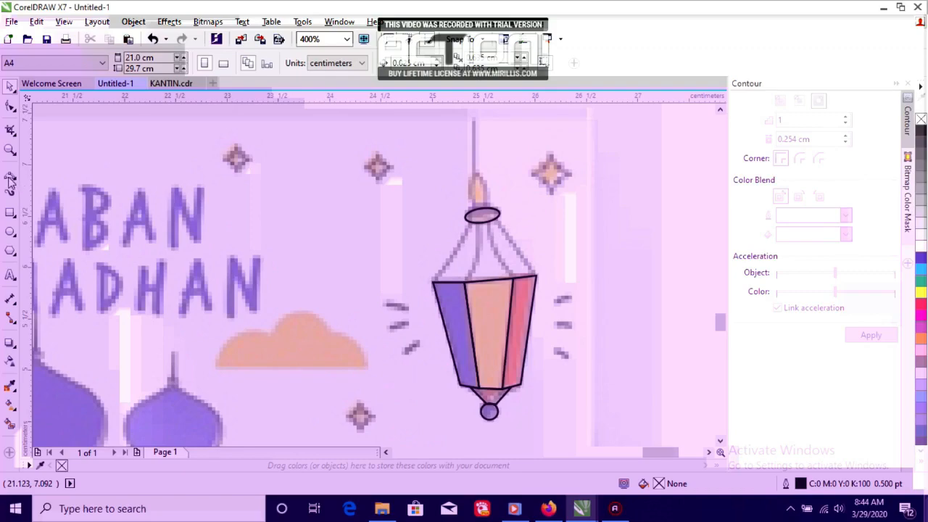
Trace the flame-shaped tip above the collar with 3-point curves as a closed outline about 0.19 cm wide and 0.38 cm tall
click(10, 177)
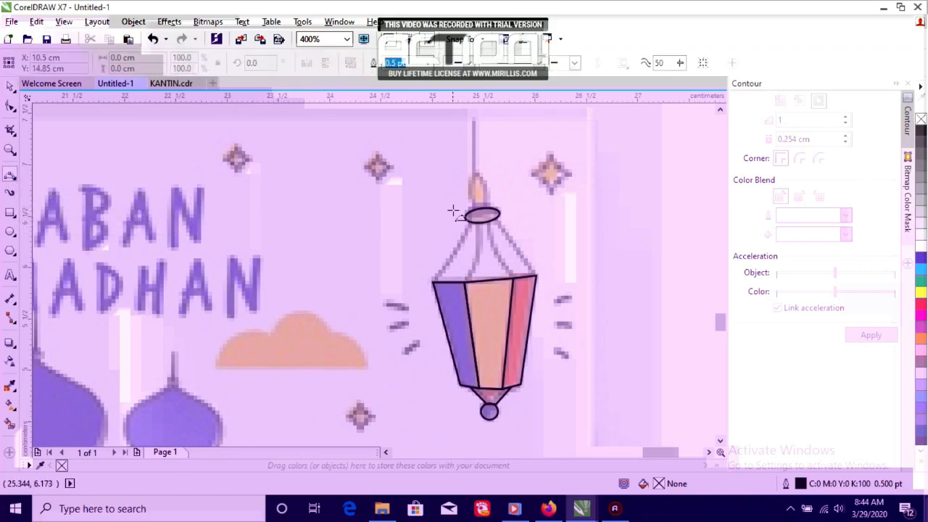
drag(472, 185, 477, 170)
click(473, 187)
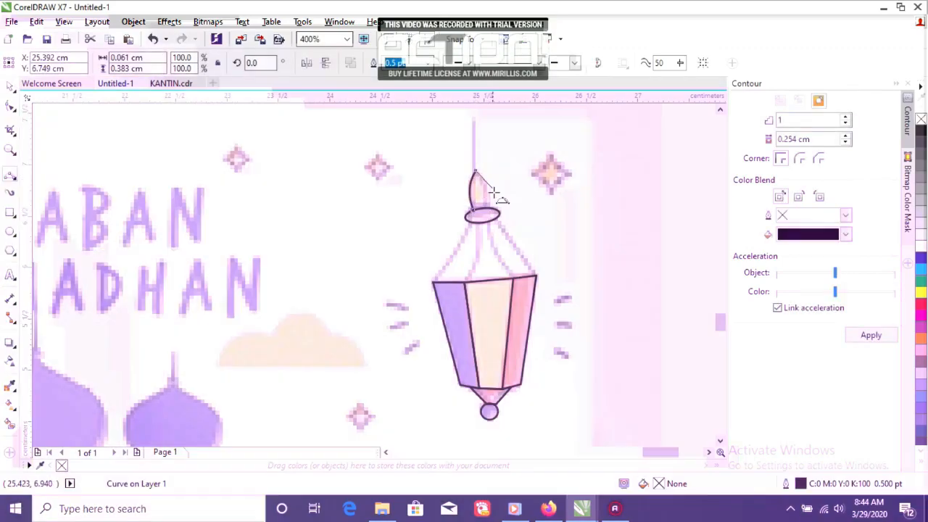
drag(492, 192, 489, 209)
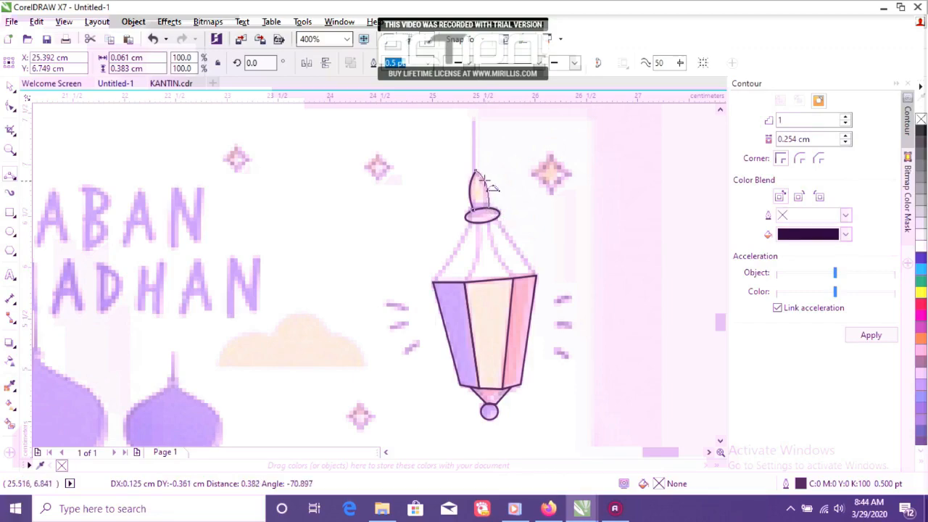
click(485, 182)
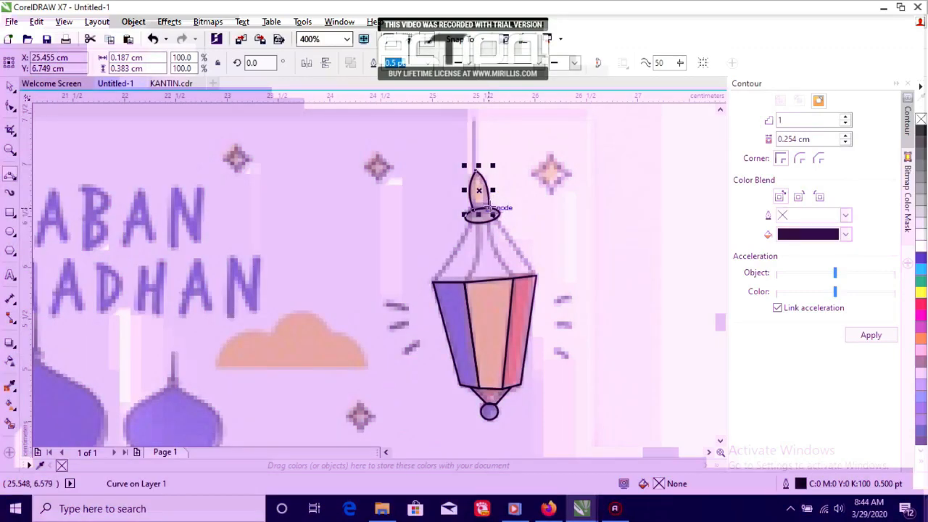
mouse_move(488, 209)
mouse_down()
mouse_move(479, 202)
mouse_move(472, 212)
mouse_up()
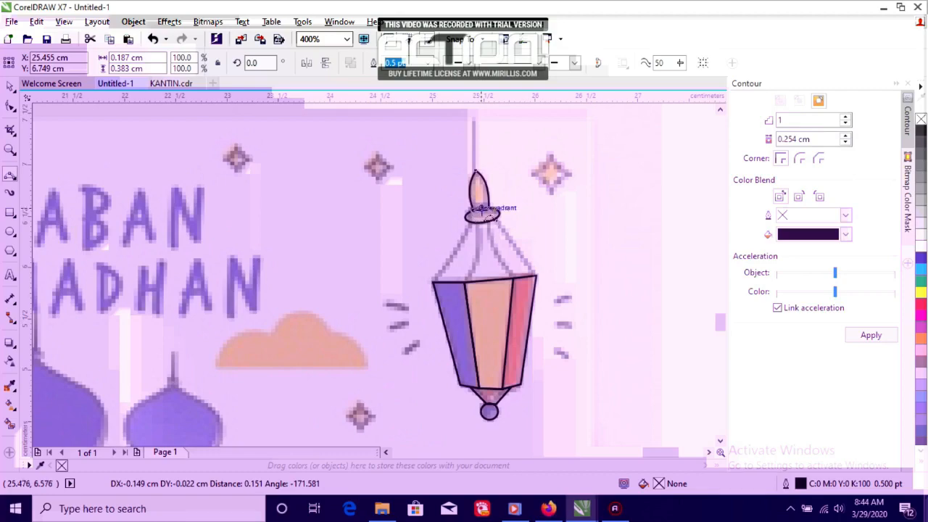
click(490, 214)
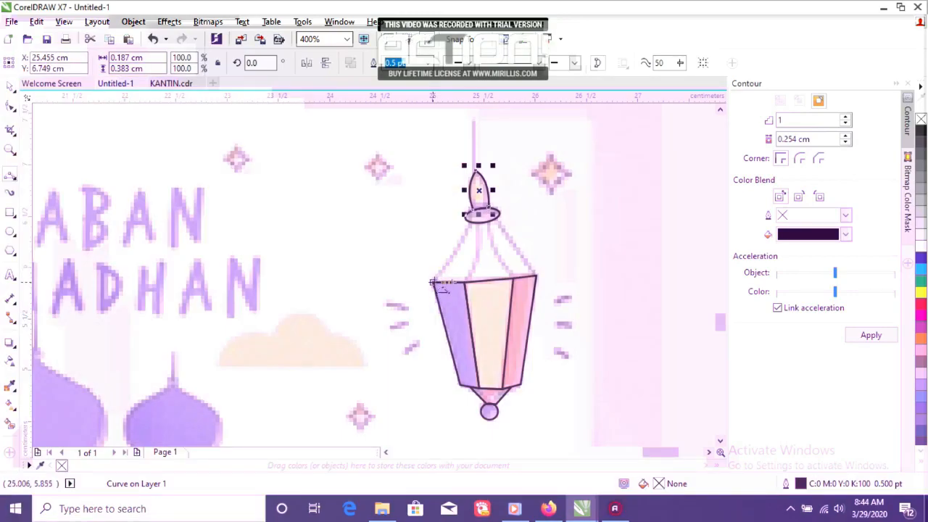
Trace the two left-hand cords from the blue panel's upper corners to the collar with 3-point curves about 0.6 cm tall
mouse_move(432, 282)
mouse_down()
mouse_move(473, 221)
mouse_move(455, 249)
mouse_up()
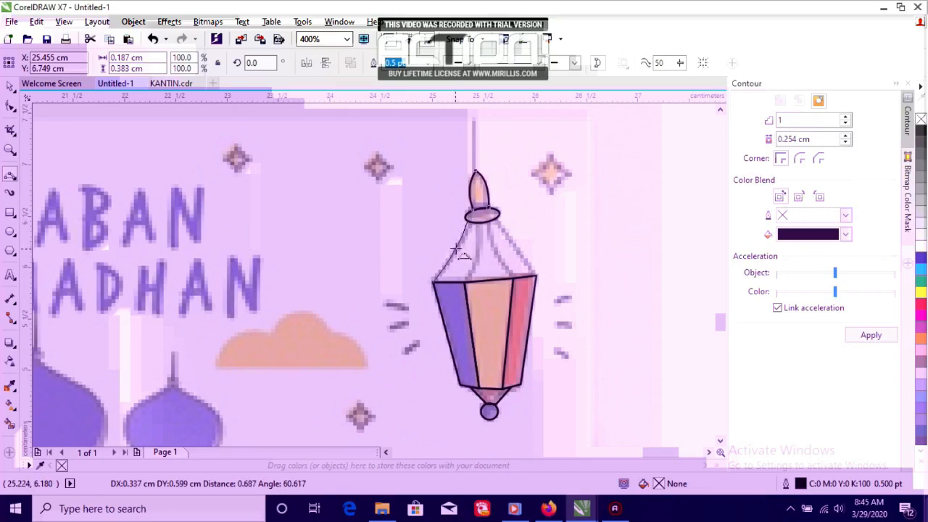
click(455, 250)
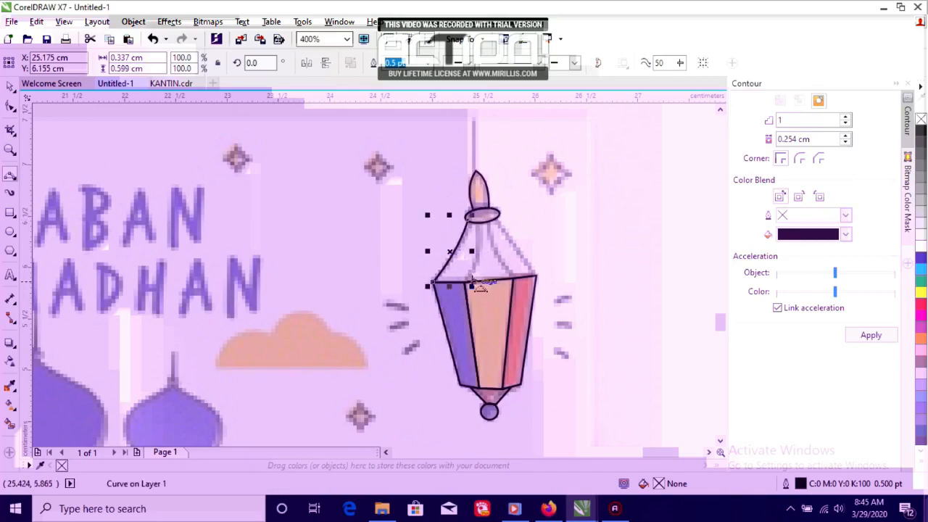
mouse_move(470, 282)
mouse_down()
mouse_move(479, 221)
mouse_move(485, 262)
mouse_up()
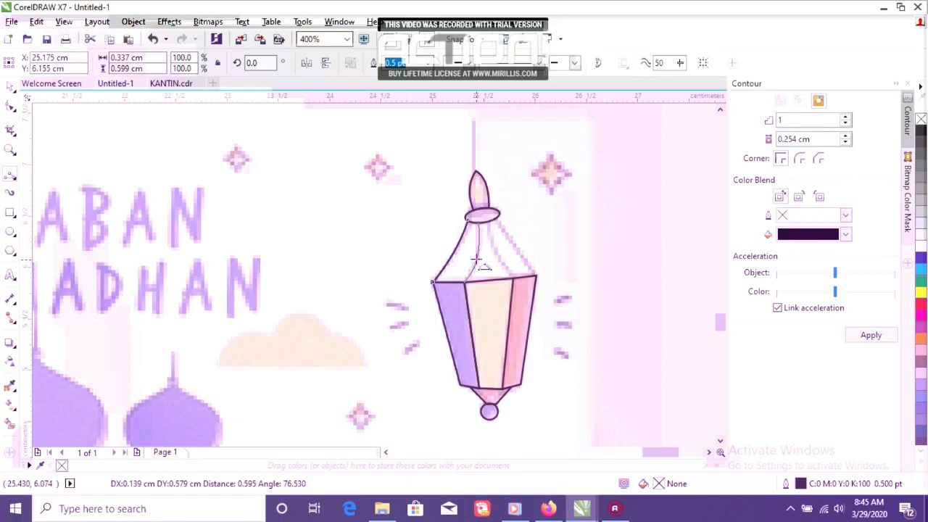
click(476, 261)
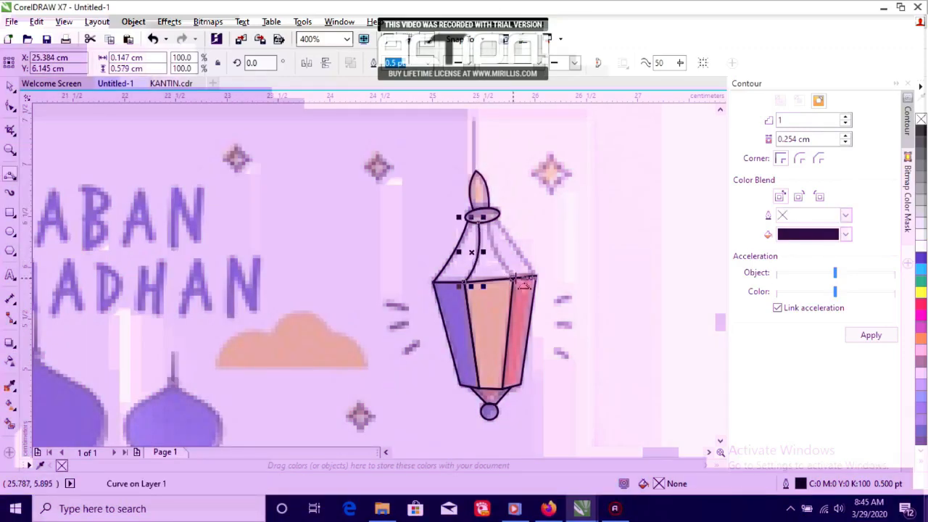
Trace the two right-hand cords from the red panel's upper corners to the collar with 3-point curves about 0.55 cm tall
click(518, 277)
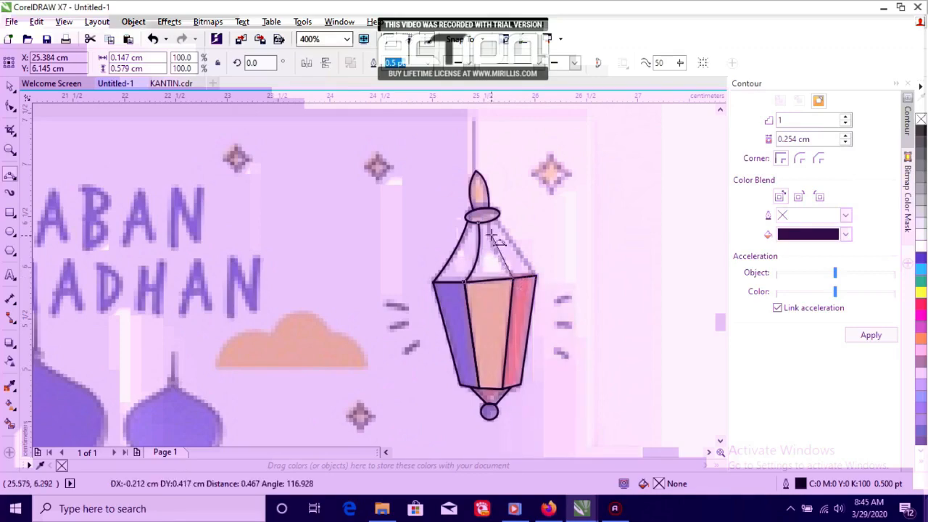
drag(496, 227, 497, 249)
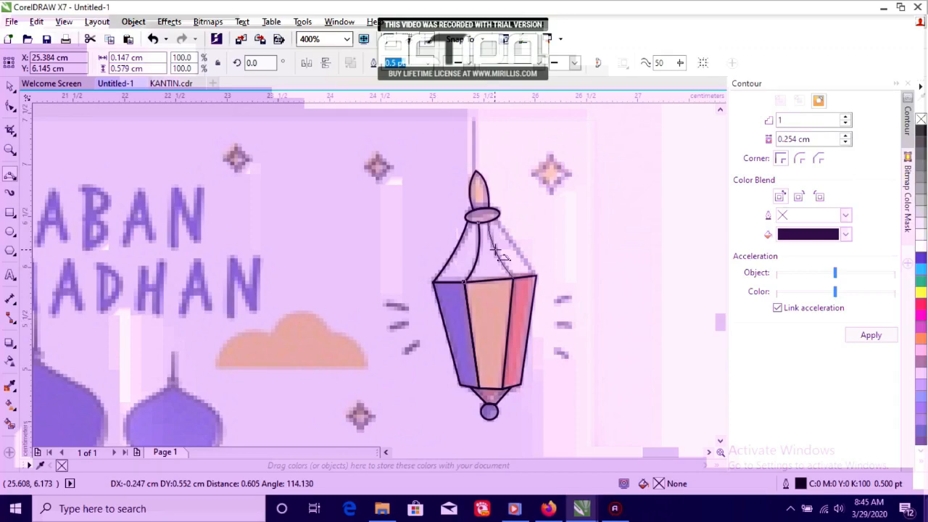
click(495, 250)
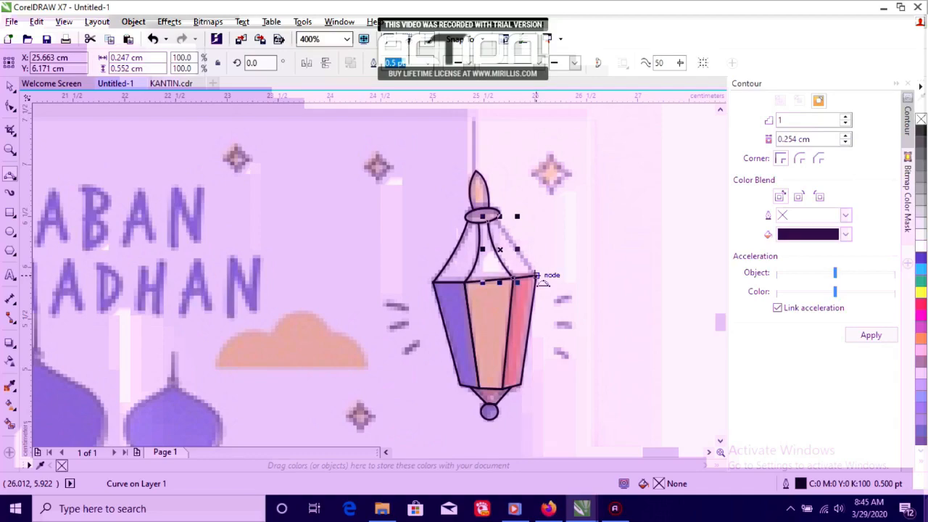
drag(537, 275, 497, 222)
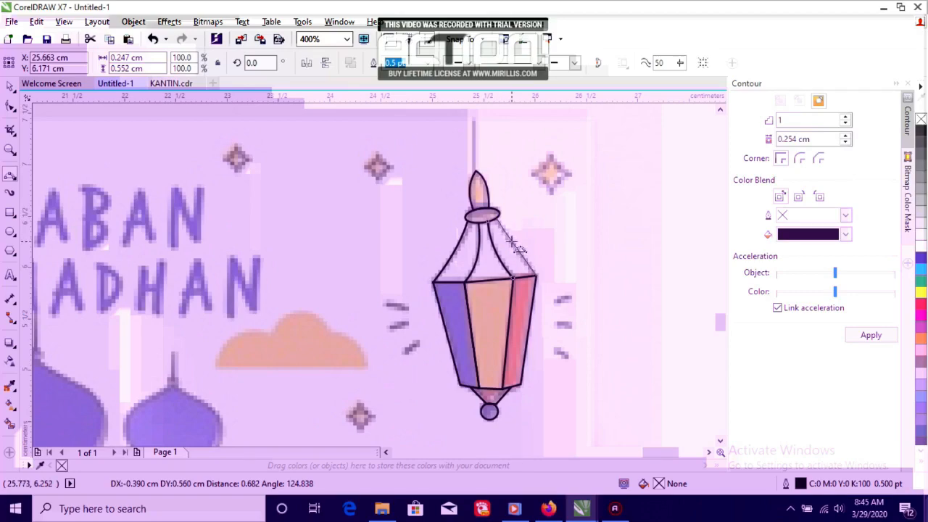
click(517, 245)
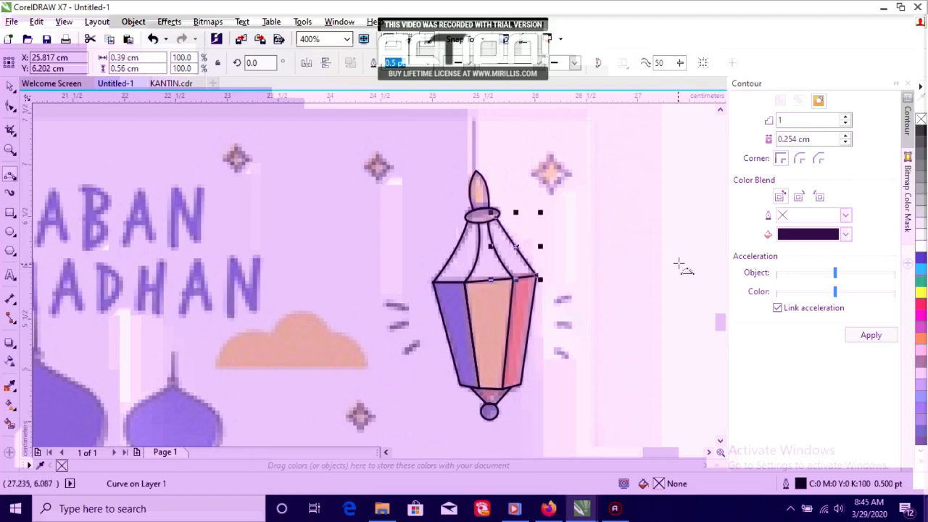
Give the lantern's middle panel a uniform fill and browse the PANTONE solid coated palette for its colour
click(10, 87)
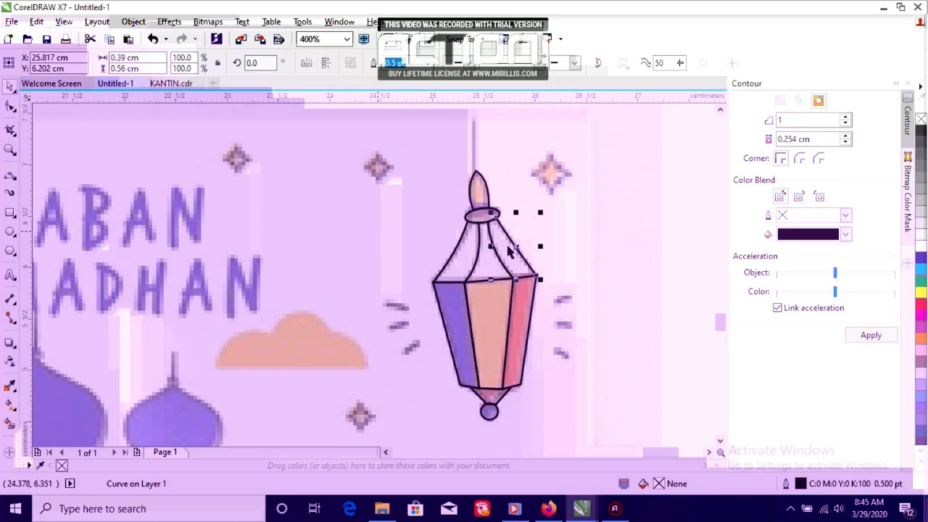
click(592, 241)
click(489, 324)
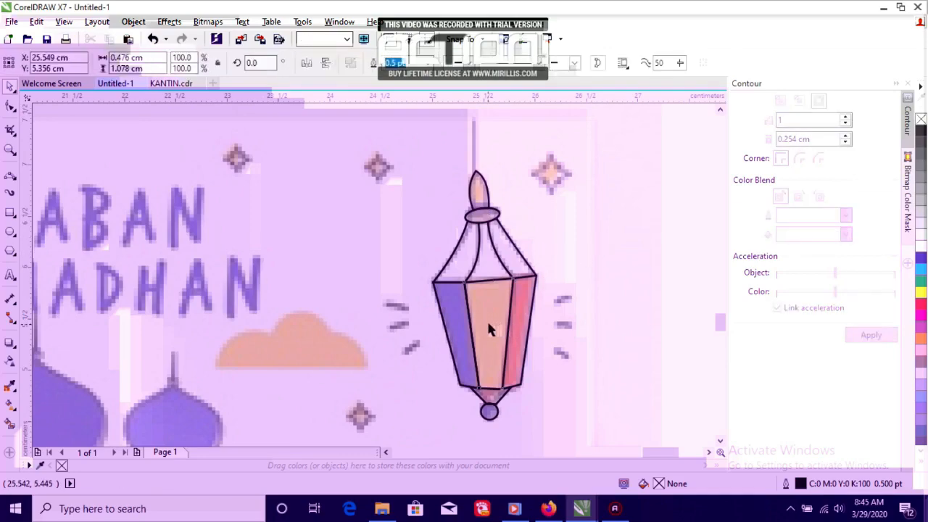
double_click(660, 484)
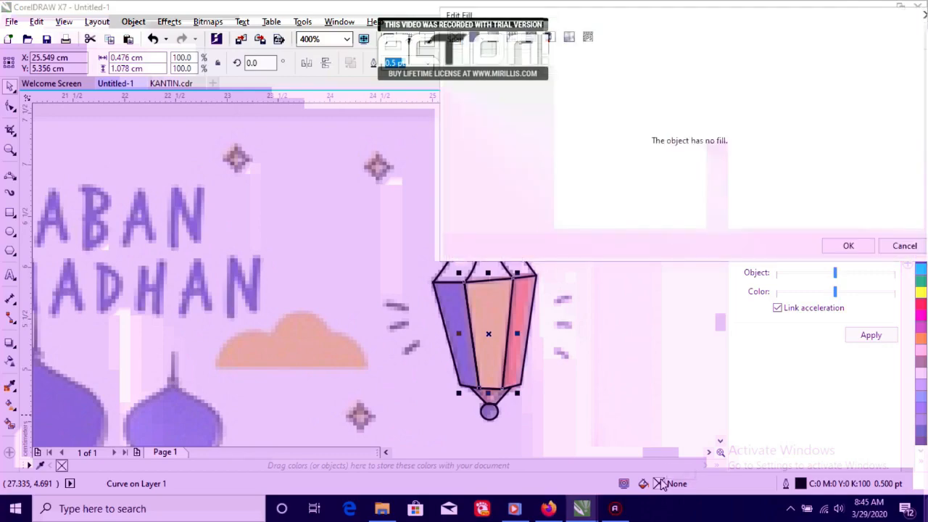
click(476, 37)
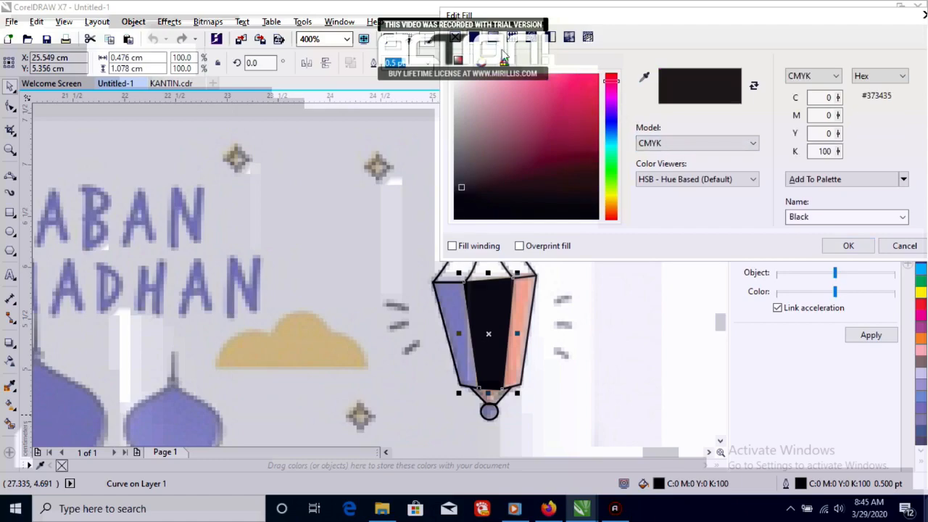
click(506, 61)
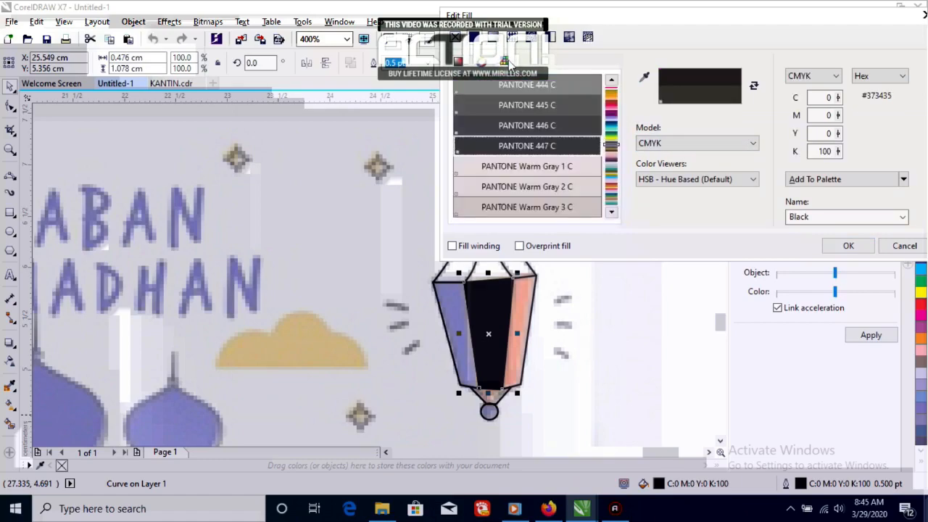
Try PANTONE 246 C and PANTONE 245 C as the middle panel's fill colour
drag(611, 90, 611, 113)
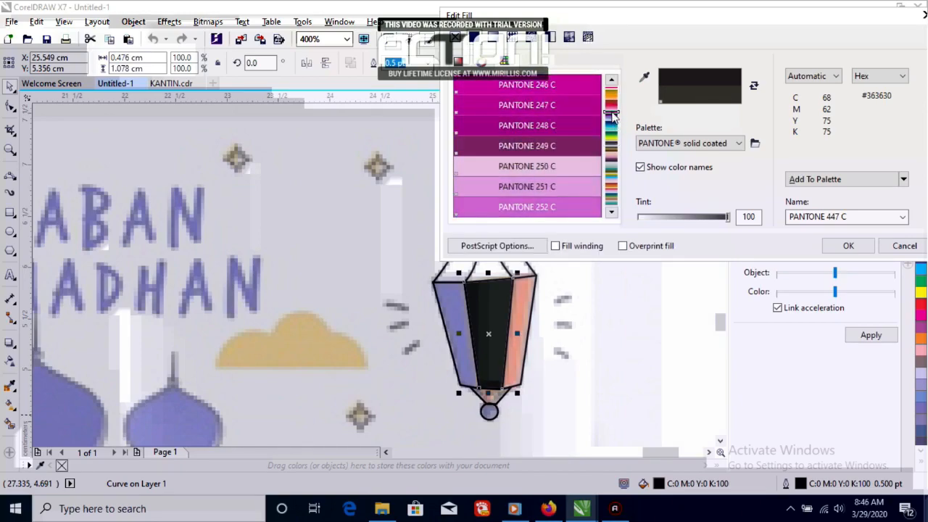
click(580, 90)
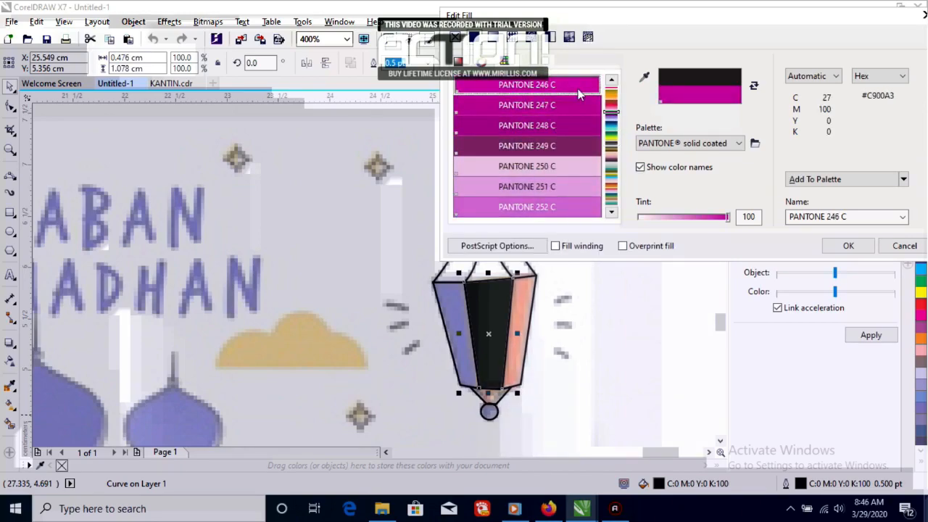
click(611, 80)
click(612, 80)
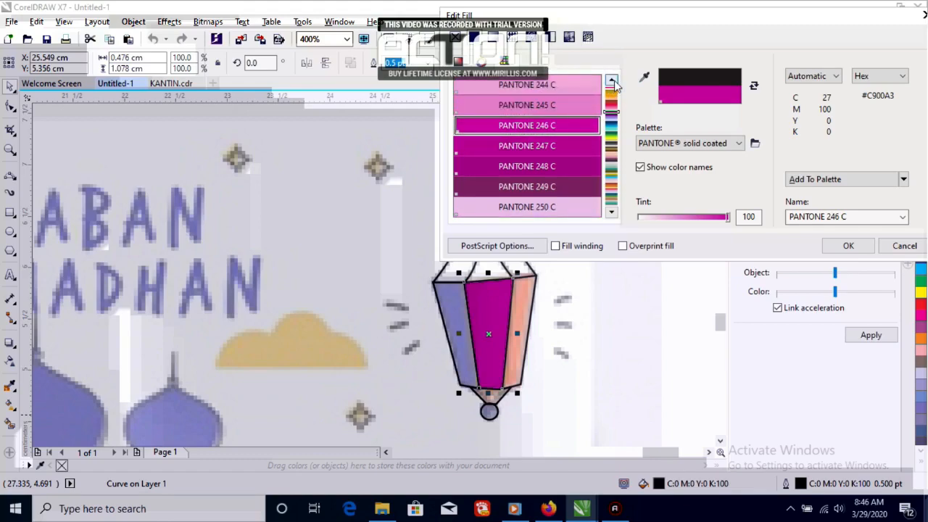
click(611, 80)
click(568, 109)
click(560, 124)
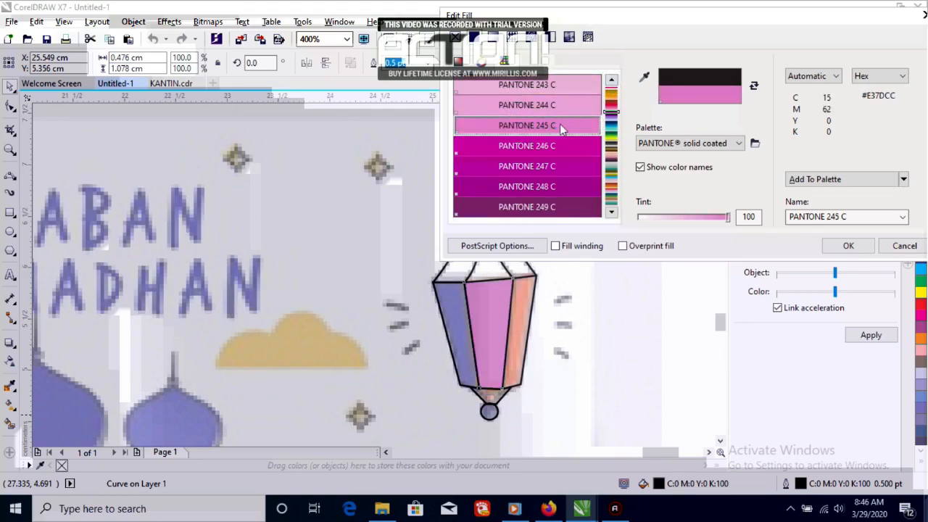
Fill the lantern's middle panel with PANTONE 1365 C from the orange shades of the palette
click(611, 96)
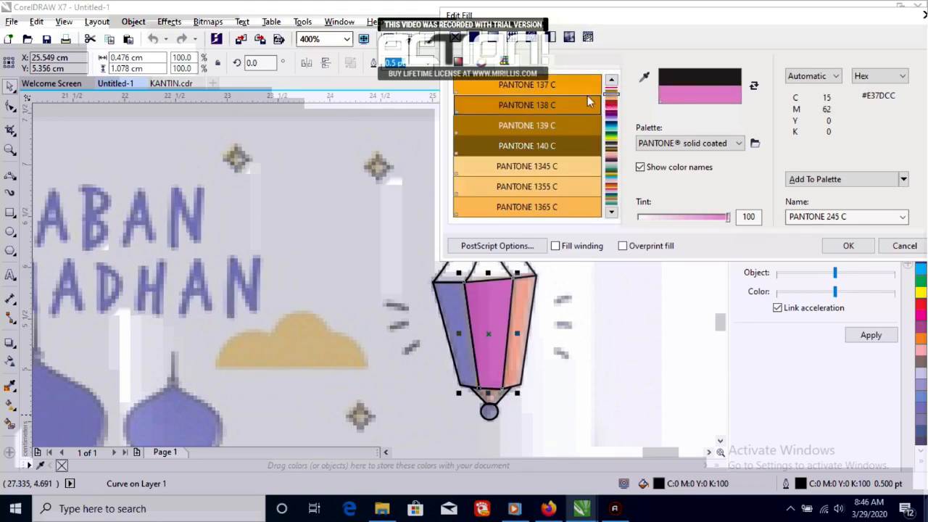
click(549, 188)
click(545, 207)
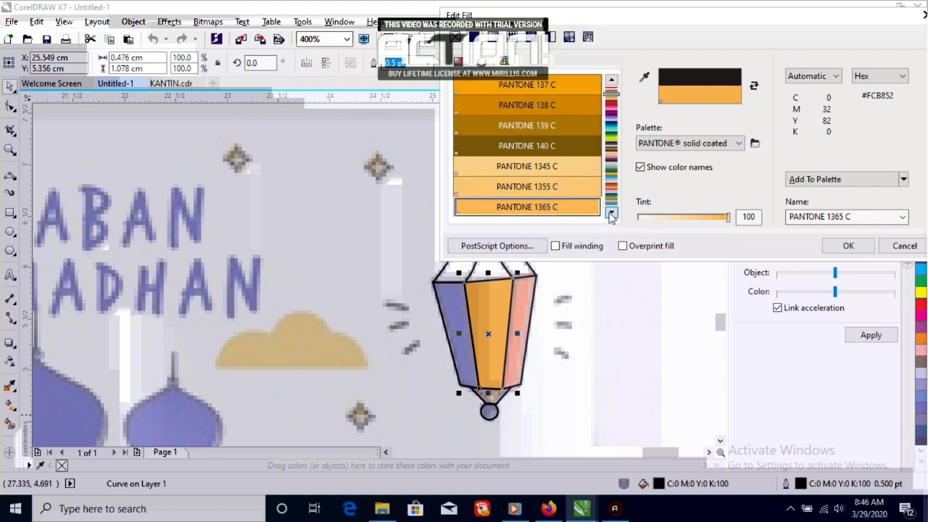
click(610, 213)
click(610, 213)
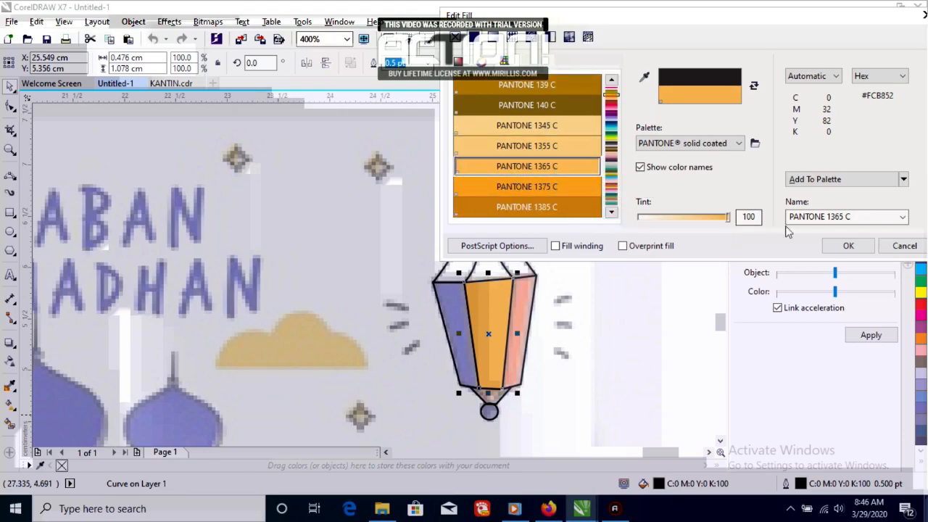
click(847, 247)
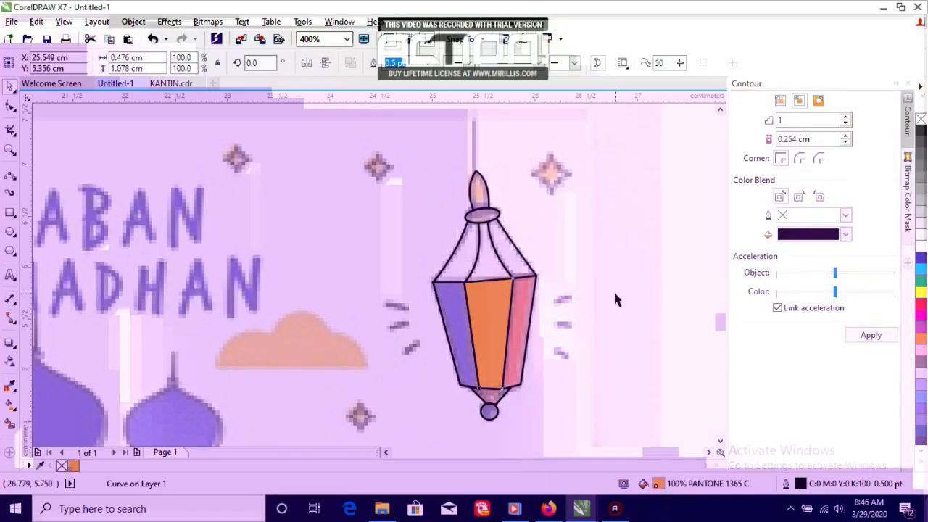
click(533, 314)
double_click(644, 484)
click(474, 37)
click(505, 62)
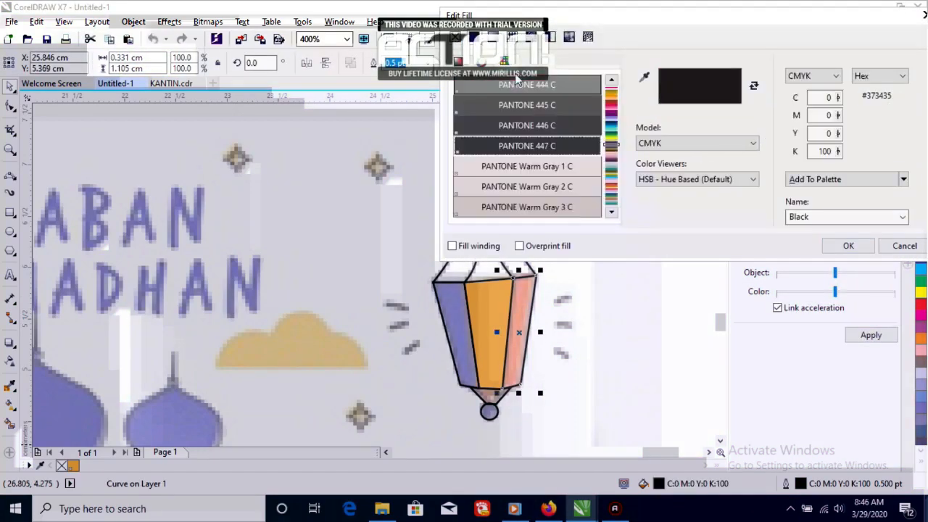
click(612, 136)
click(544, 207)
click(911, 245)
Try a plain yellow fill (C:0 M:0 Y:100 K:0) on the lantern's right-hand panel and clear it again
click(921, 292)
click(15, 178)
click(58, 190)
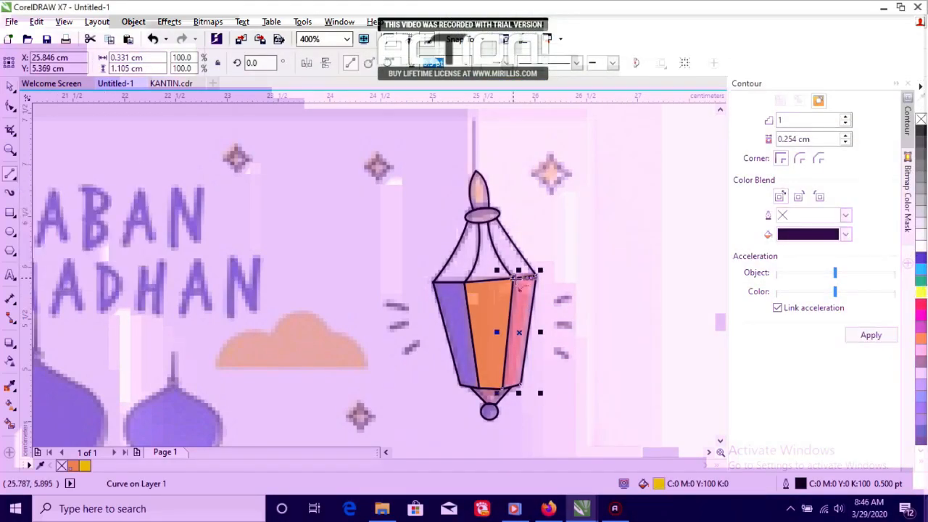
click(7, 87)
double_click(658, 484)
click(910, 248)
click(921, 119)
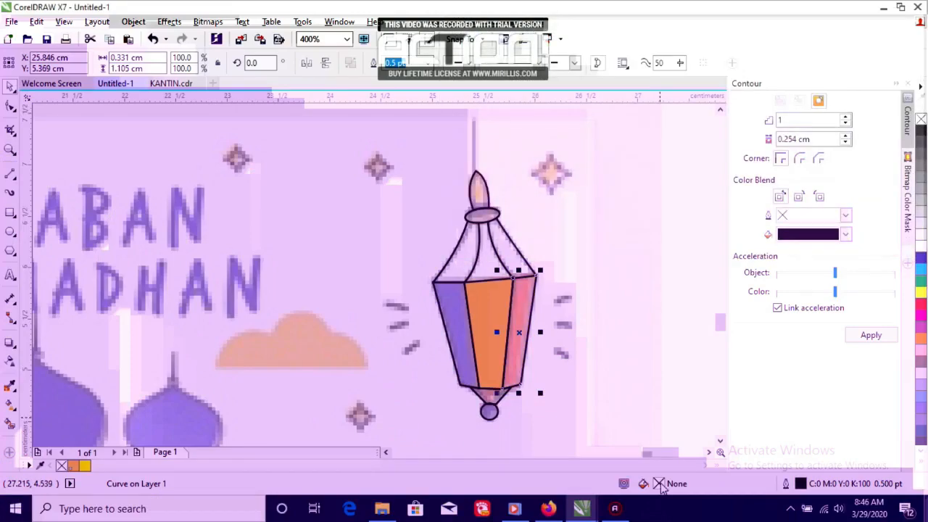
Fill the lantern's right-hand panel with a uniform light green chosen by hue and shade
double_click(659, 484)
click(474, 37)
click(611, 133)
click(458, 62)
mouse_move(611, 171)
mouse_down()
mouse_move(612, 158)
mouse_move(614, 186)
mouse_up()
mouse_move(573, 82)
mouse_down()
mouse_move(578, 93)
mouse_move(590, 75)
mouse_up()
click(848, 246)
Fill the lantern's left-hand panel with a uniform dark blue, PANTONE 300 C
click(473, 334)
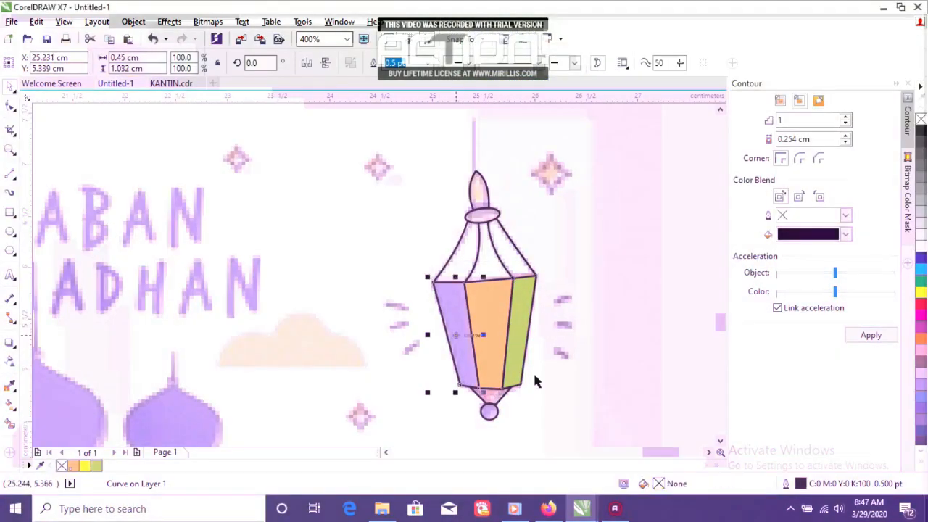
double_click(659, 483)
click(478, 39)
click(505, 61)
click(612, 127)
click(532, 189)
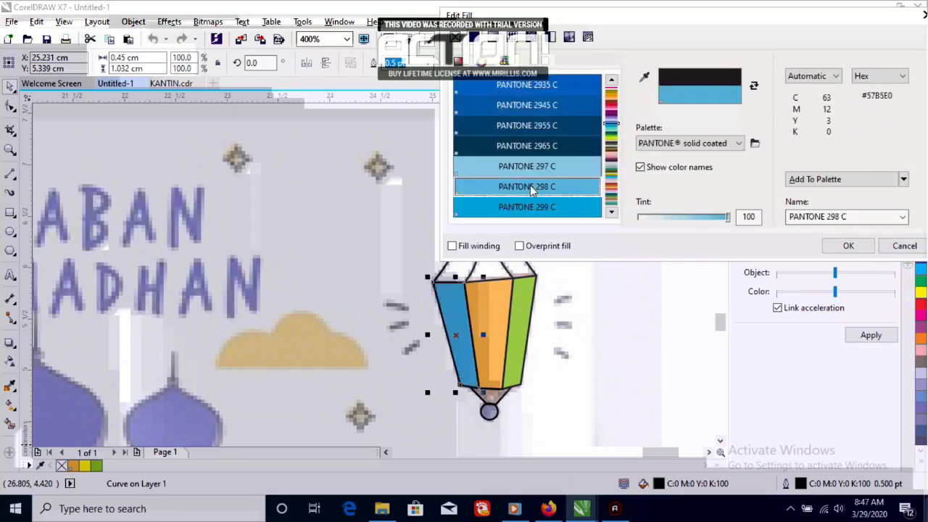
click(535, 207)
click(586, 86)
click(613, 212)
click(612, 211)
click(573, 188)
click(849, 246)
Fill the flame-shaped tip and the collar ellipse below it with PANTONE Yellow 012 C
click(480, 190)
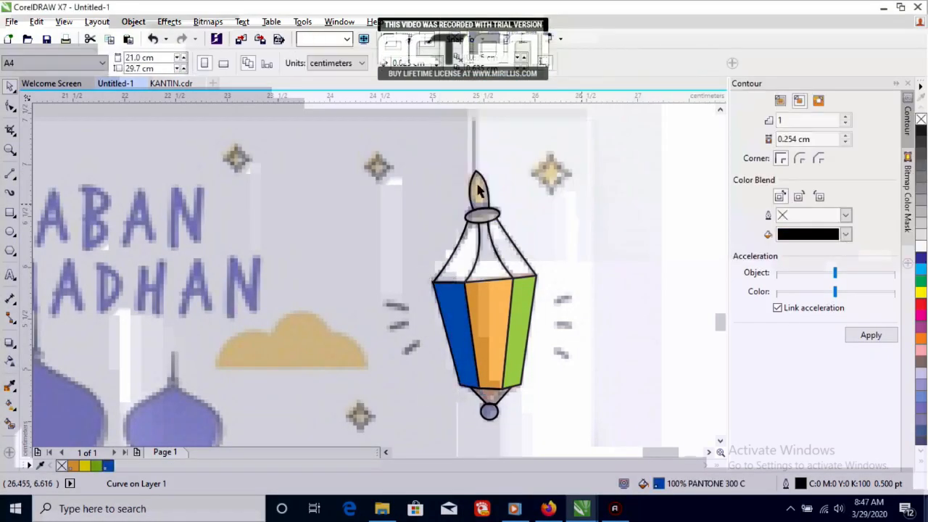
double_click(659, 483)
click(479, 39)
click(505, 62)
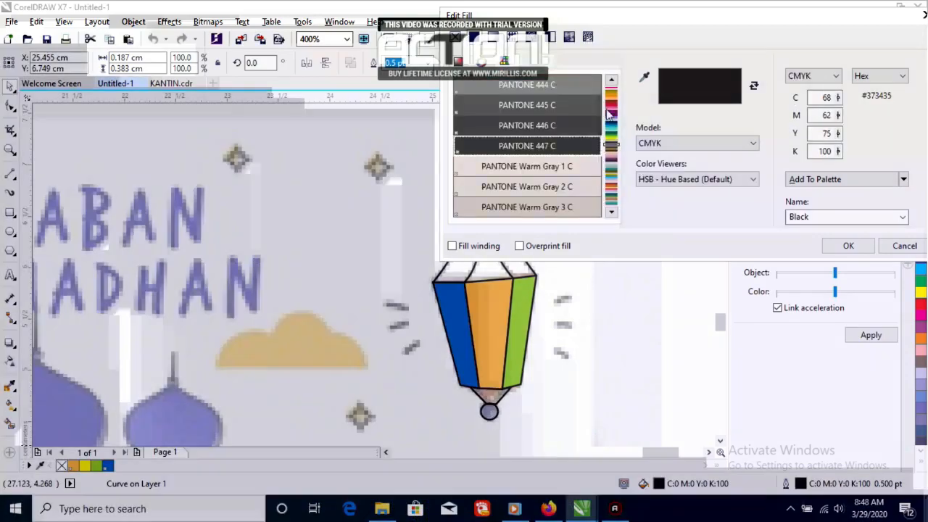
click(612, 88)
click(559, 107)
click(849, 245)
click(489, 222)
click(120, 466)
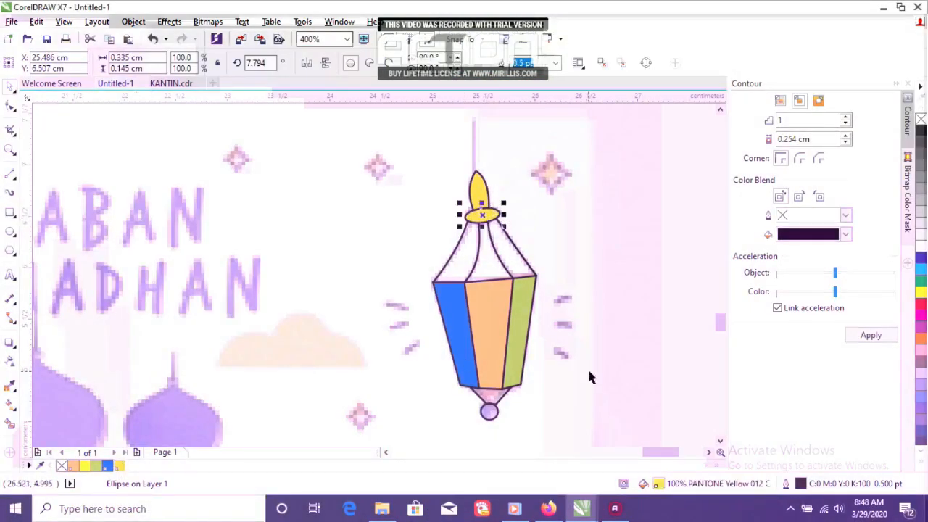
Fill the cone beneath the panels with the middle panel's orange and the round knob with 70% black
click(497, 397)
click(74, 467)
click(490, 412)
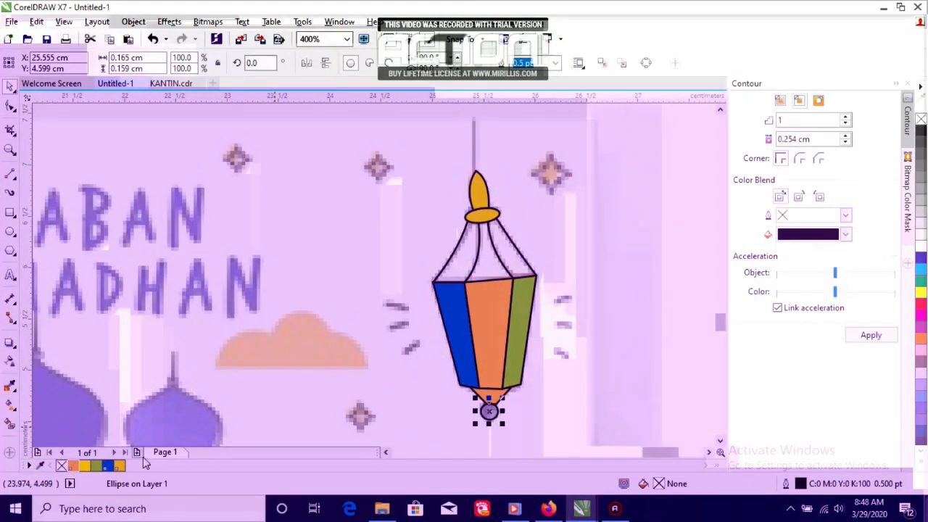
click(922, 165)
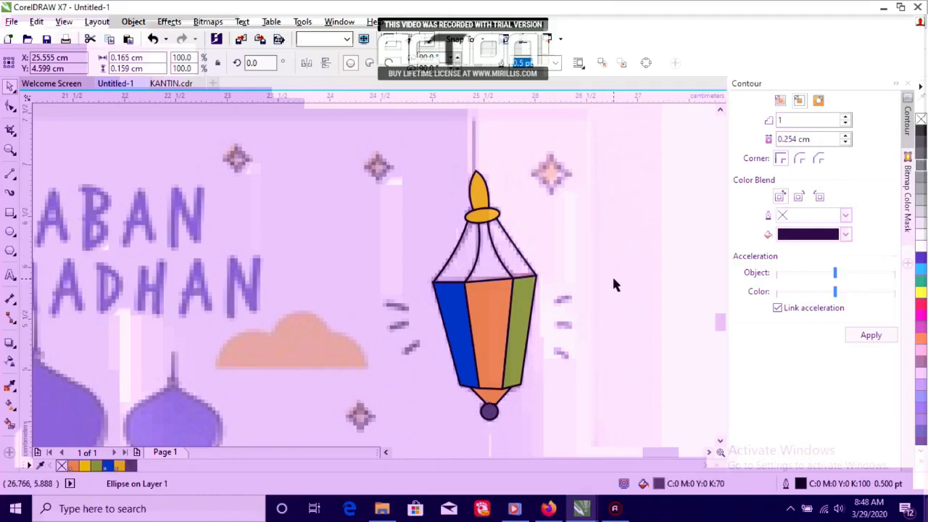
Group all the traced lantern pieces into one object and undo a trial move of the group
click(617, 419)
drag(589, 441, 363, 146)
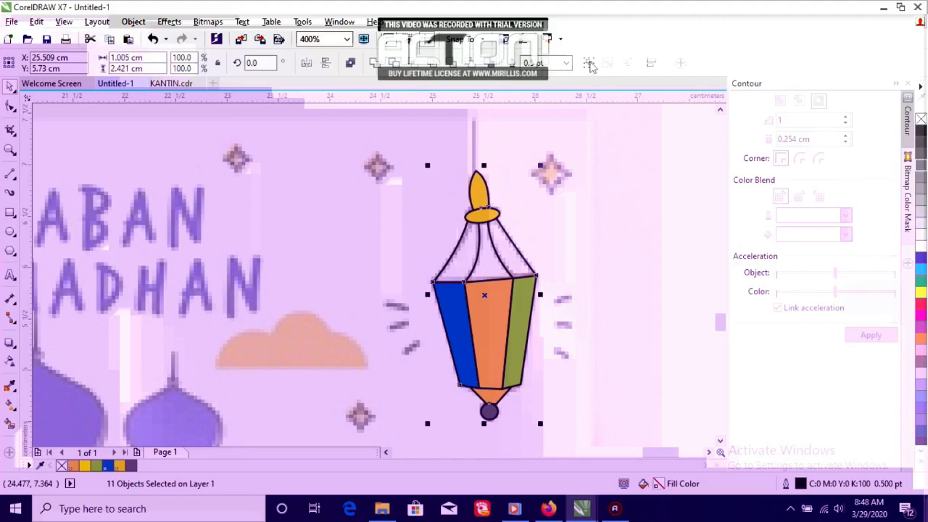
key(ctrl+g)
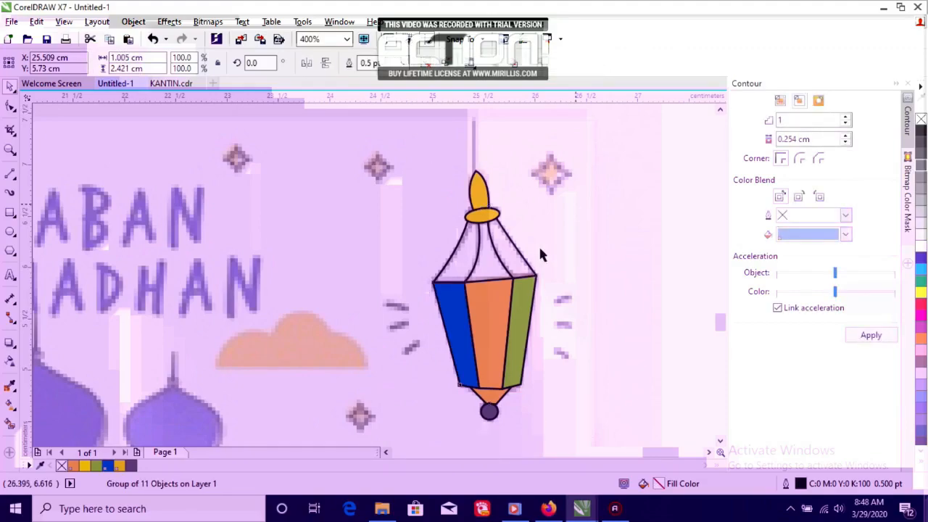
drag(488, 310, 586, 293)
key(ctrl+z)
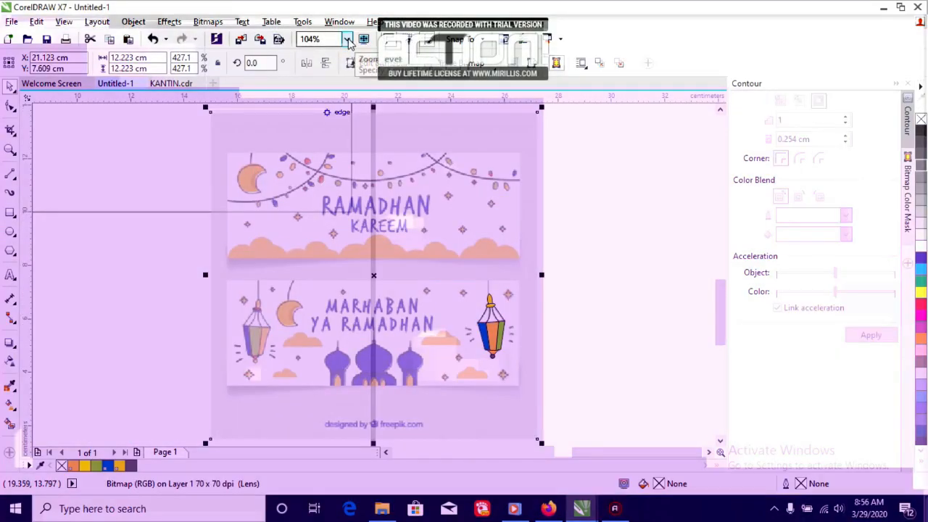
Draw an ellipse about 1.07 cm wide and 1.21 cm tall over the crescent moon beside the left-hand reference lantern
click(348, 42)
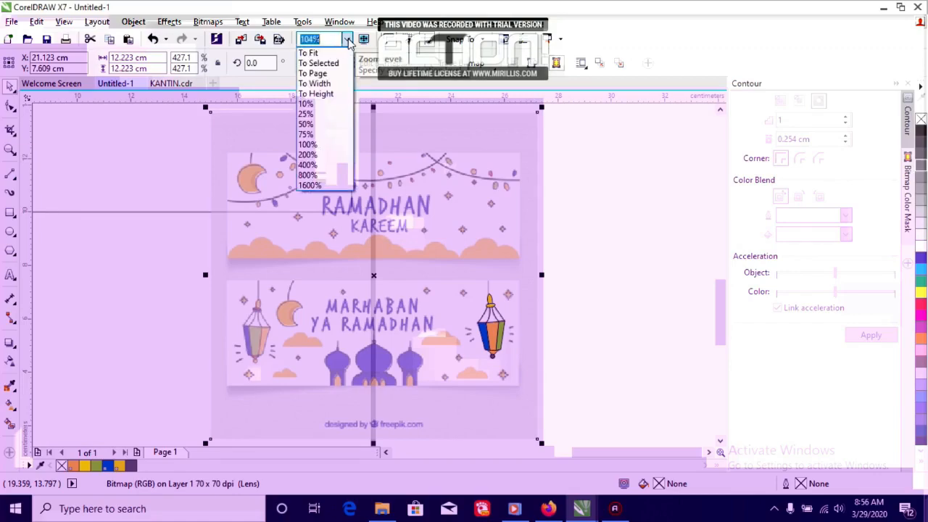
click(330, 164)
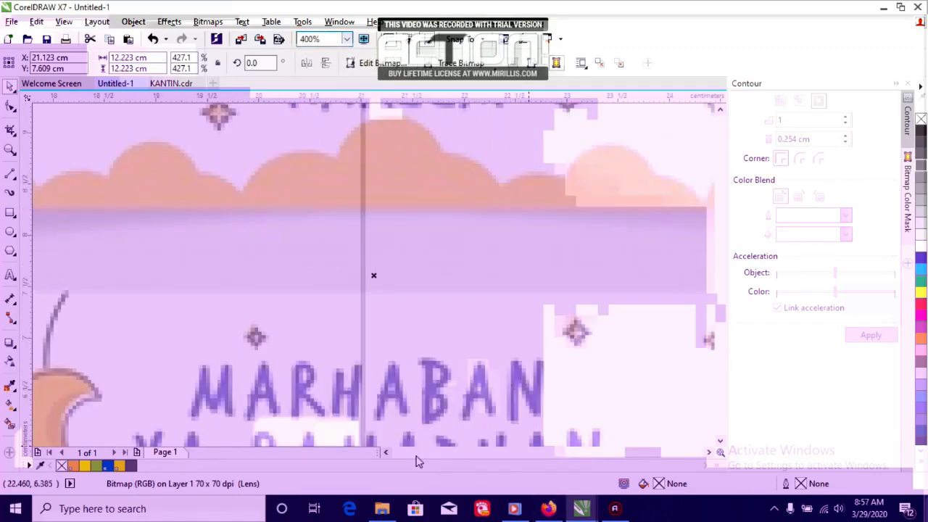
click(387, 453)
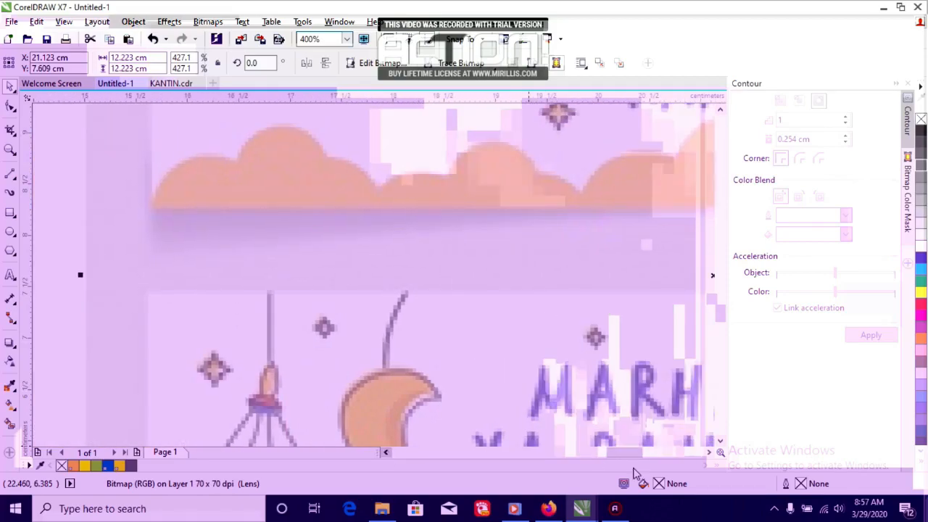
click(719, 442)
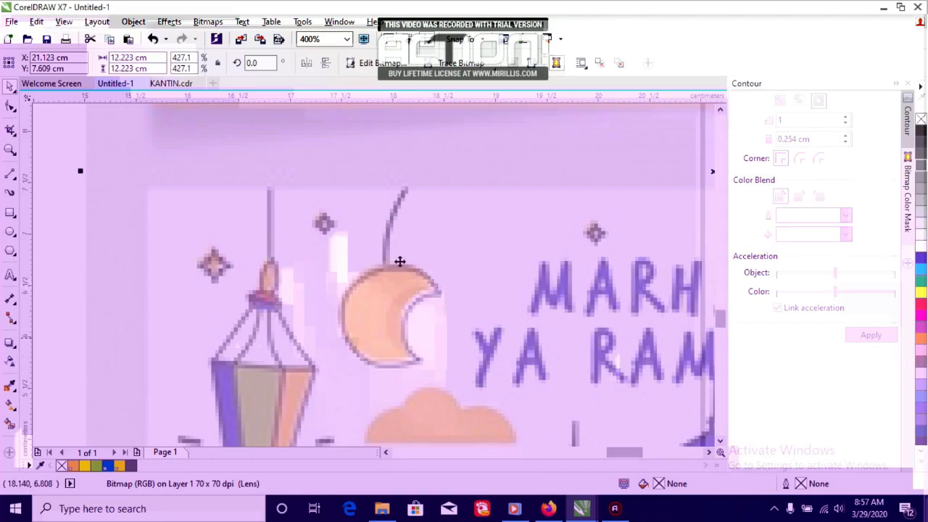
click(16, 183)
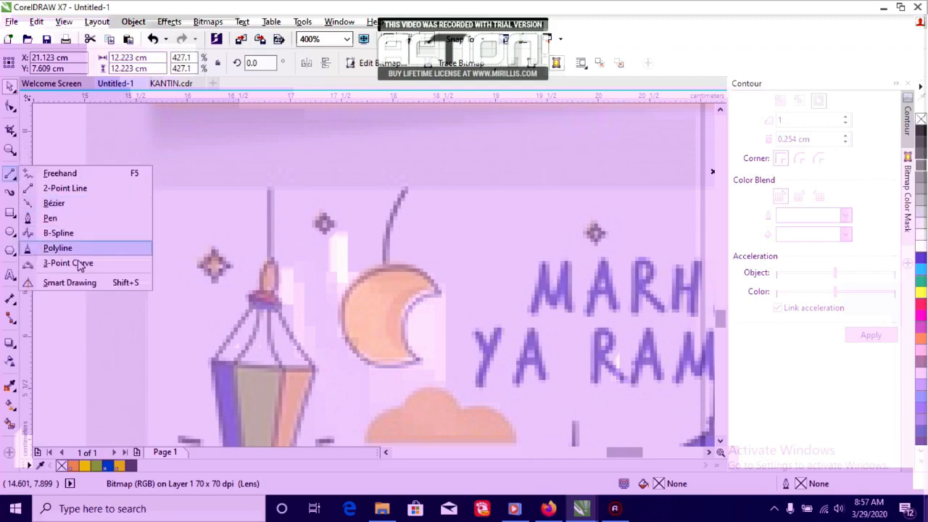
click(8, 237)
drag(348, 246, 467, 380)
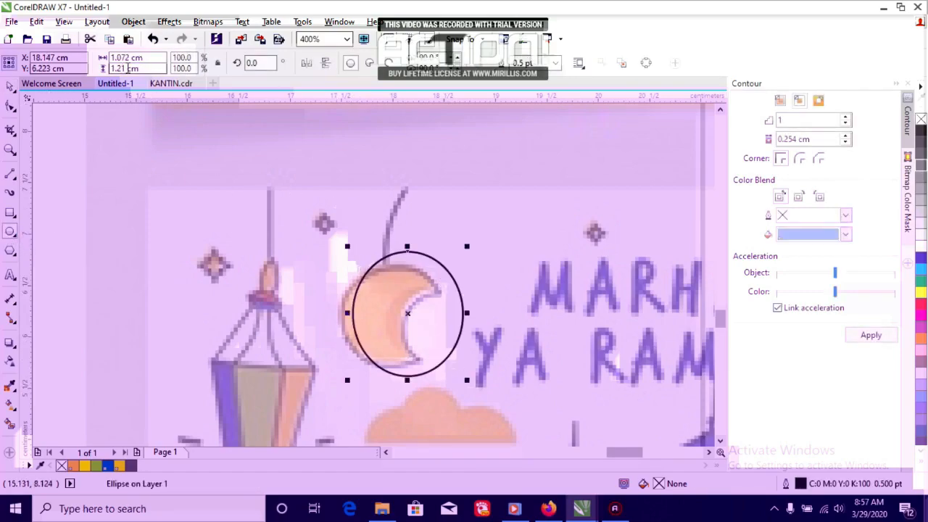
Set the ellipse over the moon to 2 cm wide and 2 cm tall
drag(149, 57, 4, 66)
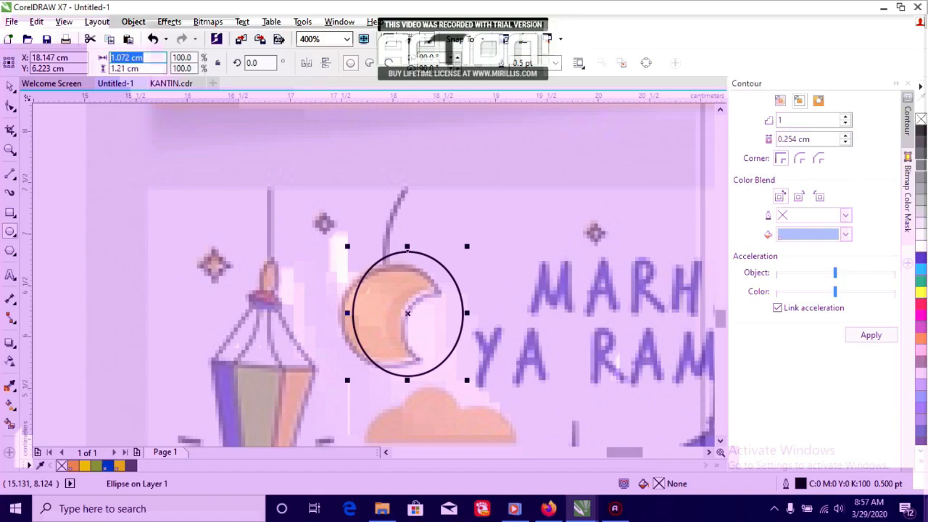
text(2)
key(Tab)
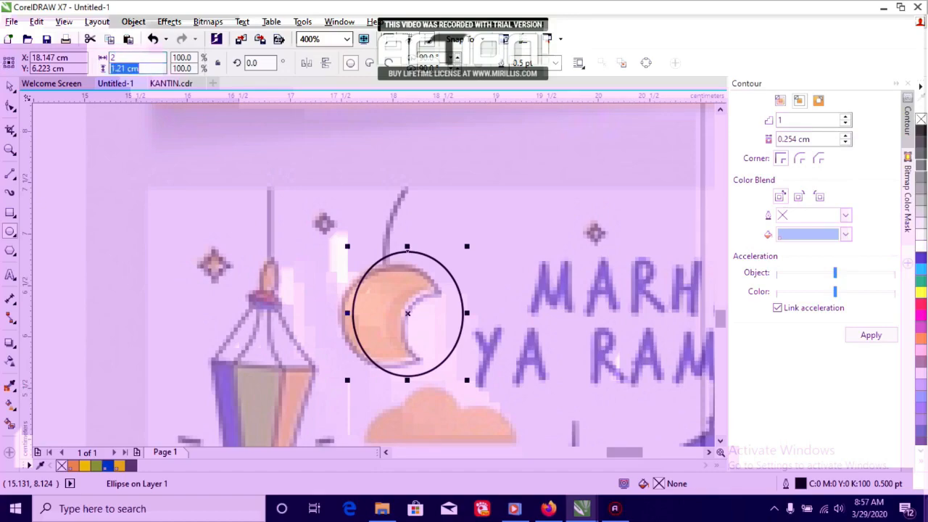
text(2)
key(Return)
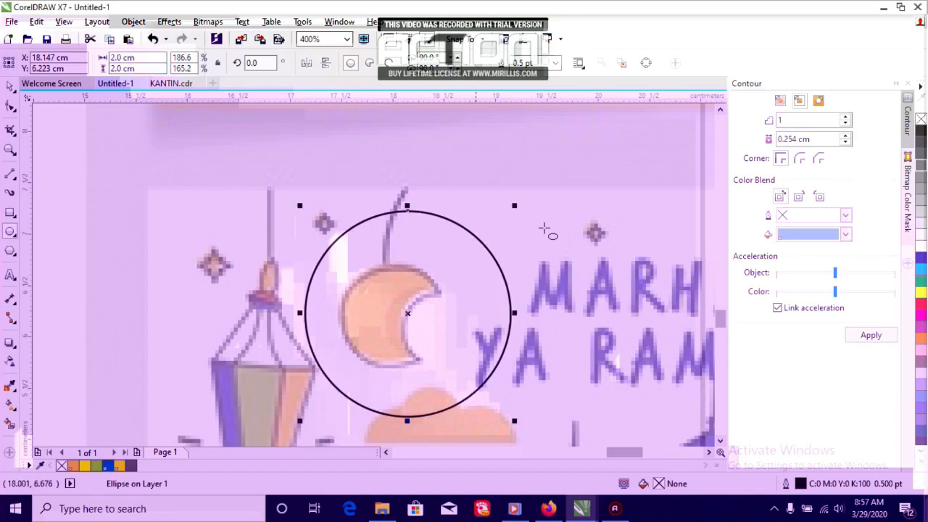
Scale the circle down to about 1 cm across and fit it to the outer edge of the crescent moon
click(10, 88)
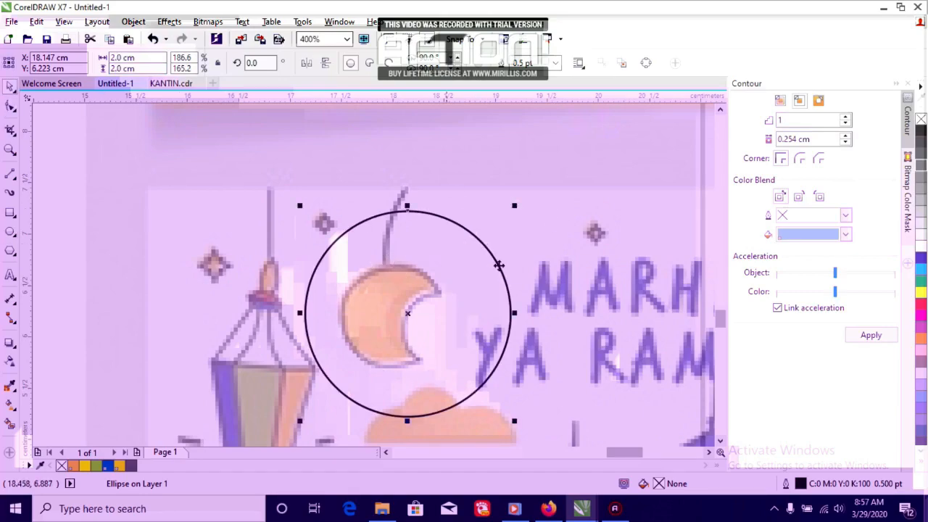
drag(514, 206, 392, 315)
drag(352, 373, 388, 308)
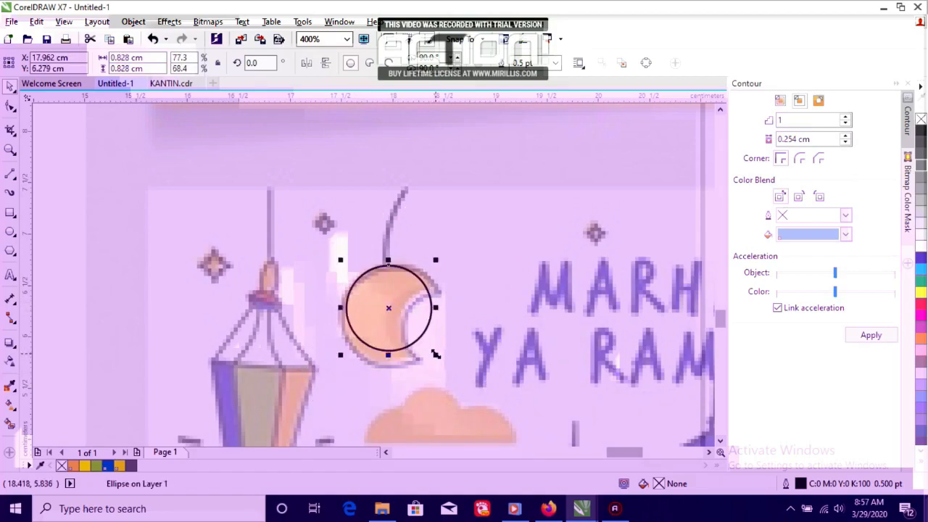
drag(437, 357, 456, 377)
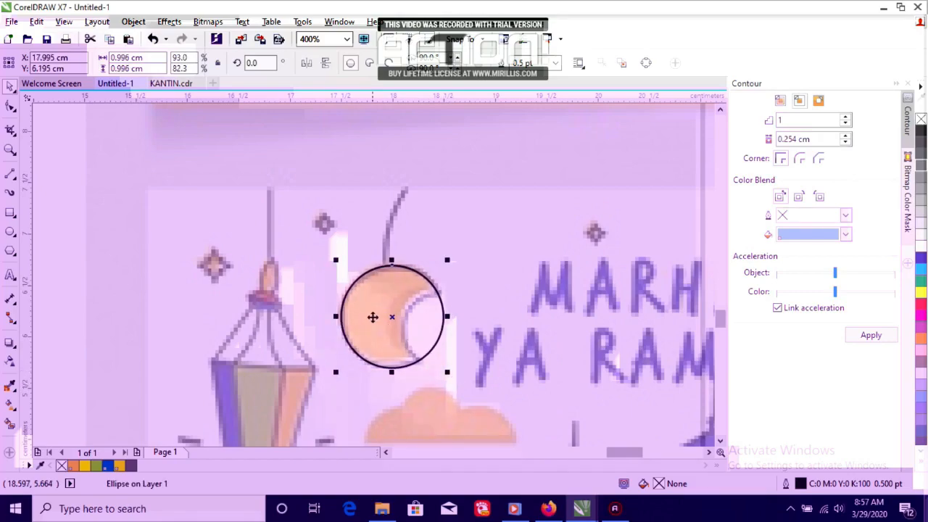
Duplicate the moon circle, scale the copy to about 0.78 cm across and place it over the crescent's inner hollow
drag(372, 317, 428, 307)
click(469, 330)
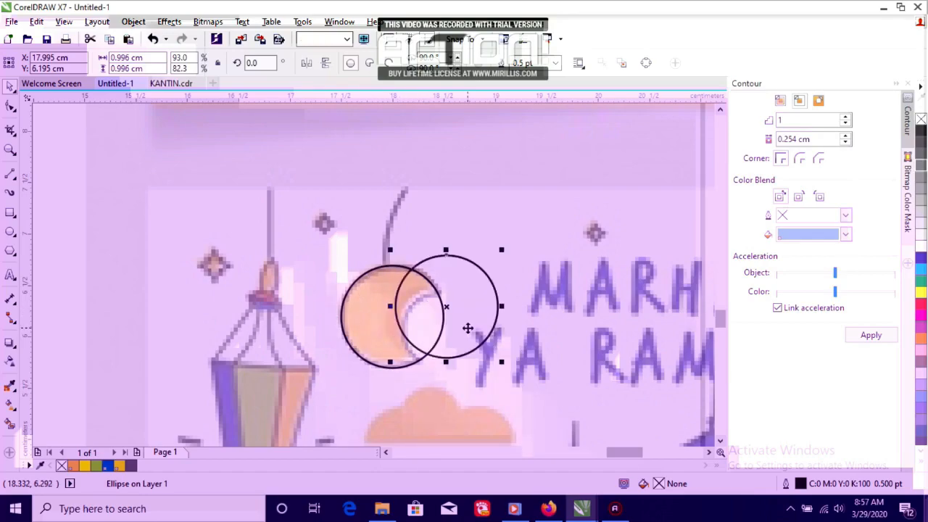
drag(390, 251, 413, 273)
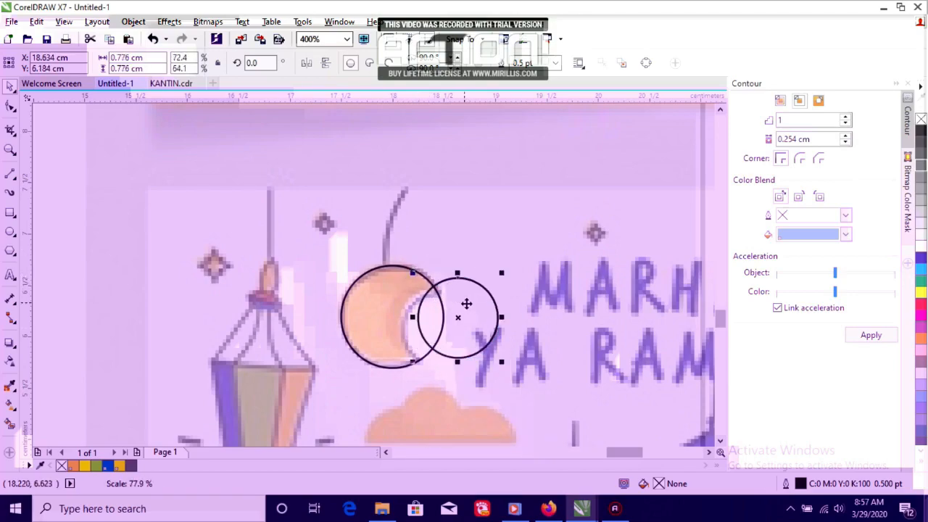
drag(460, 315, 443, 327)
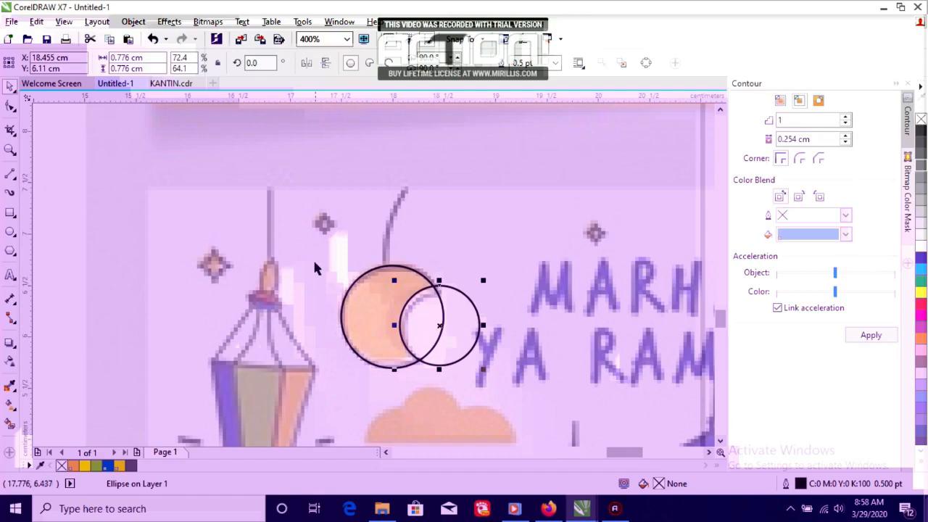
Lock the reference bitmap and trim the larger circle with the smaller one to form the crescent
right_click(161, 250)
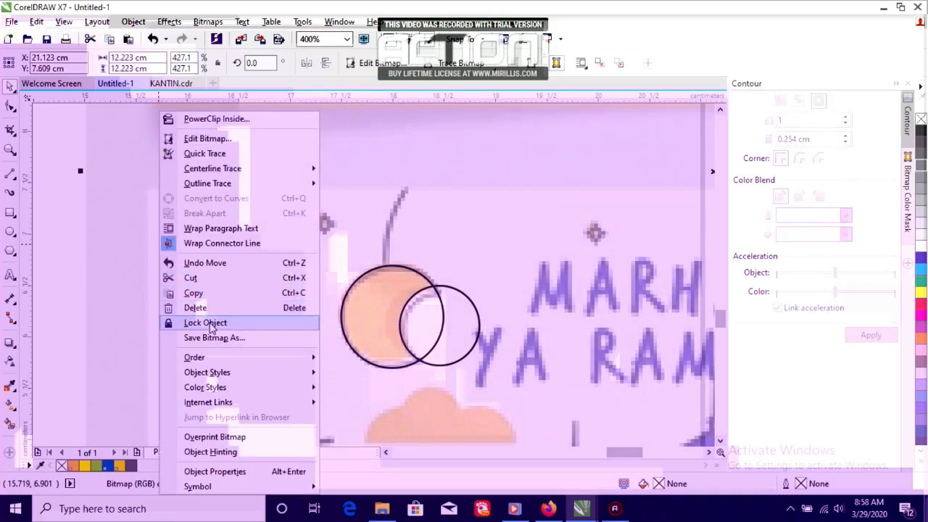
click(210, 324)
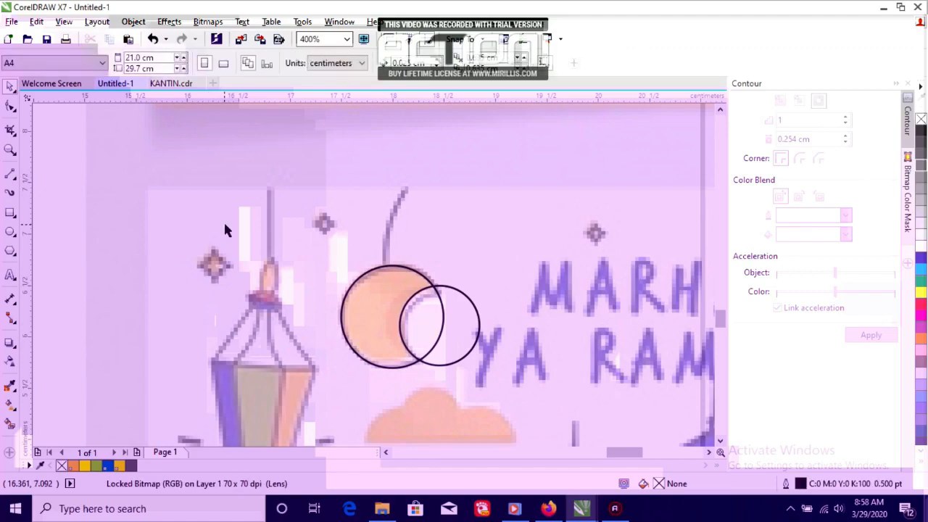
drag(239, 201, 576, 393)
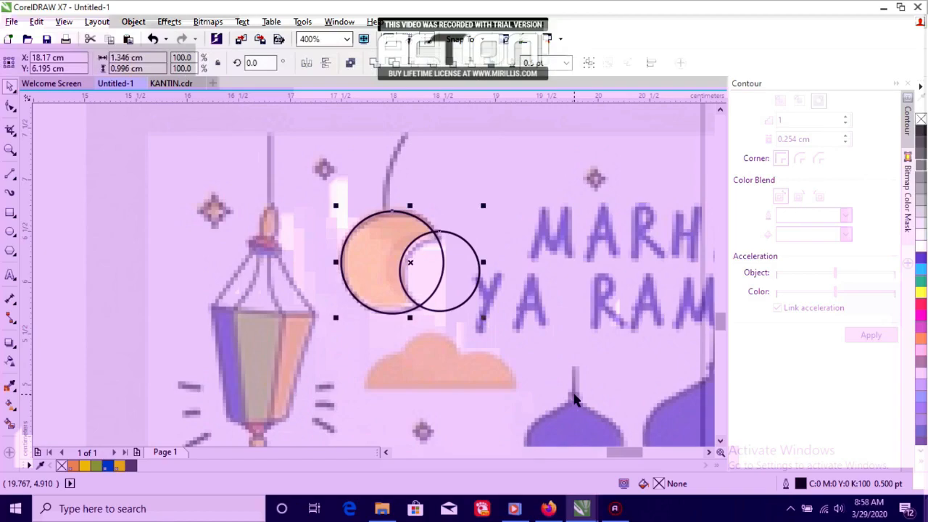
click(394, 63)
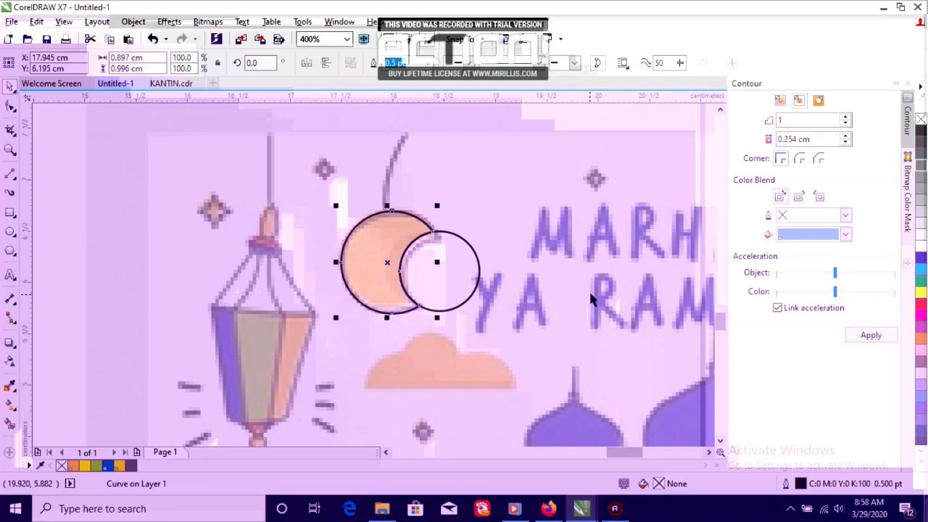
click(526, 197)
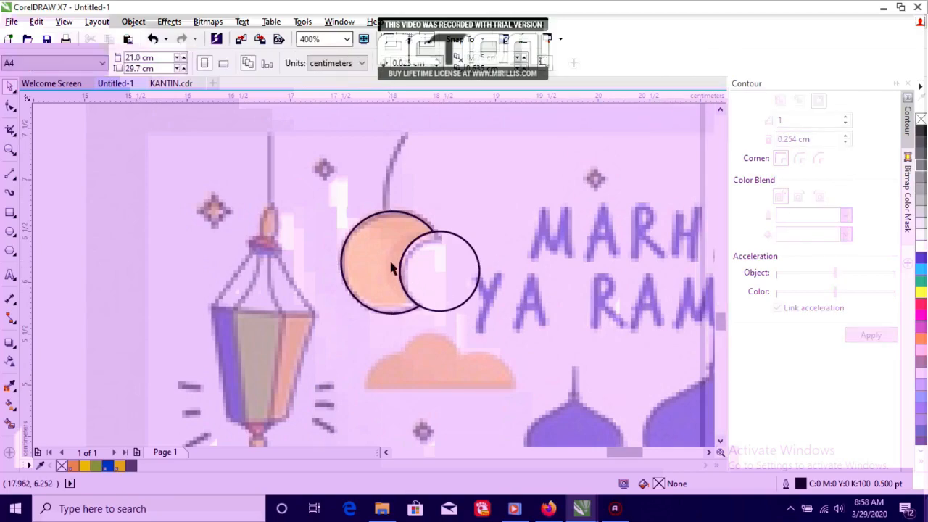
click(431, 266)
drag(483, 315, 506, 332)
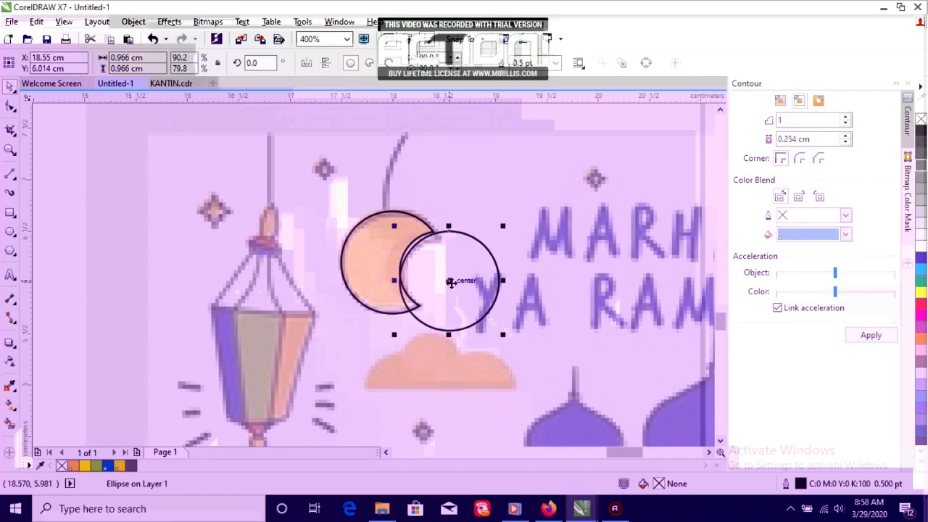
drag(449, 281, 437, 273)
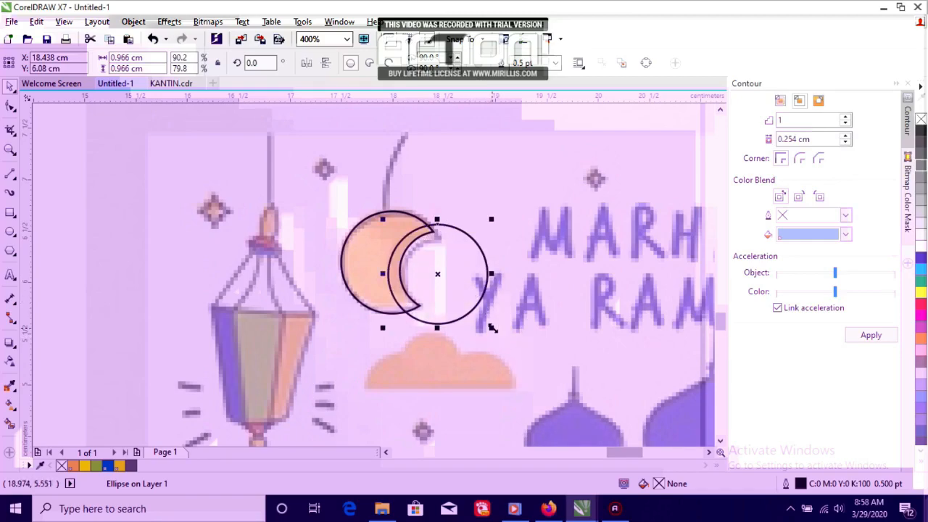
key(ctrl+z)
key(ctrl+z)
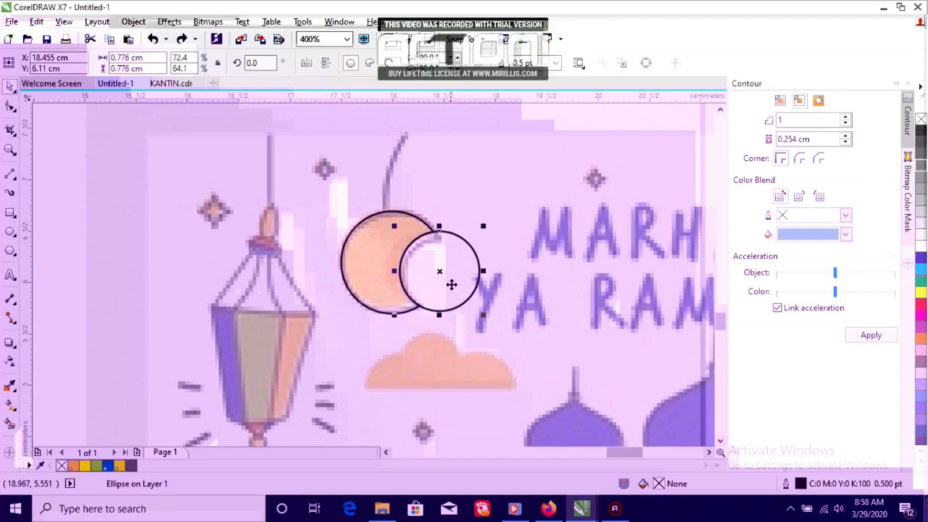
Shift the small circle slightly left into the crescent and shrink it to about 0.75 cm across
key(Left)
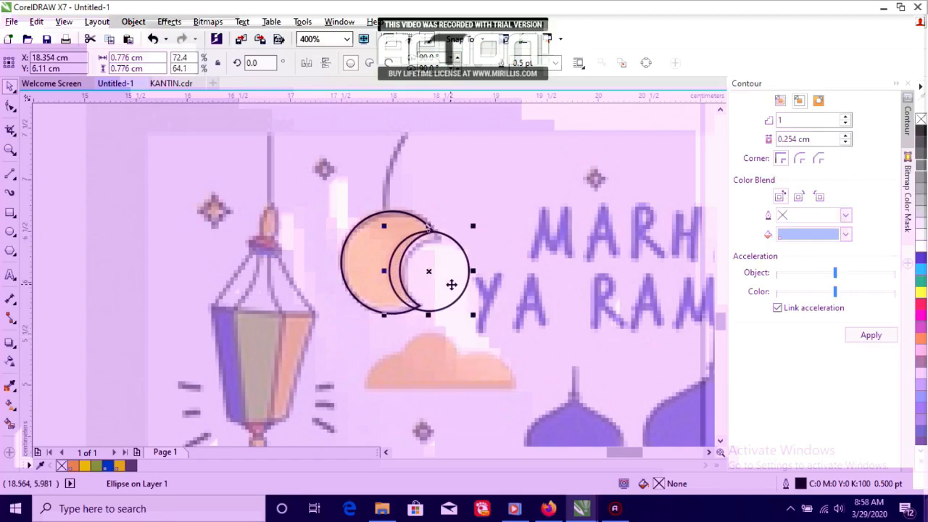
key(Up)
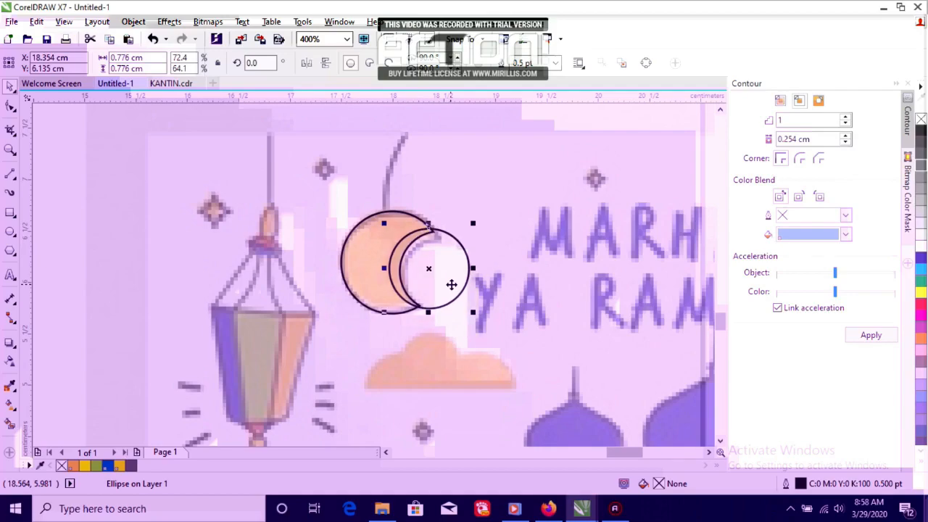
key(Down)
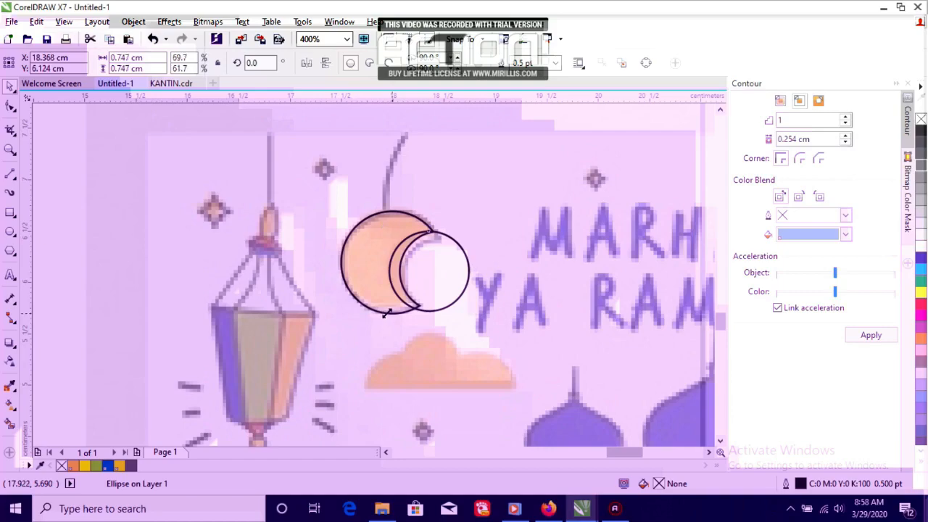
drag(384, 315, 388, 311)
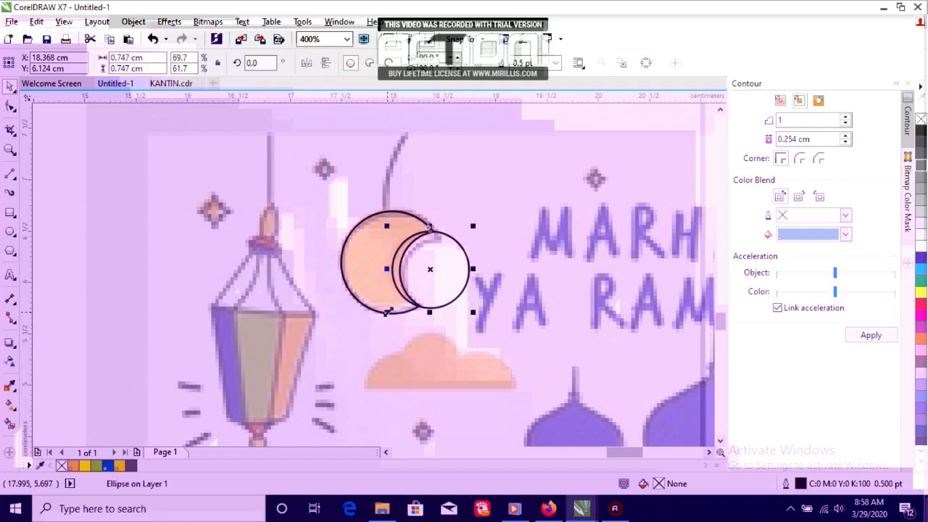
key(Left)
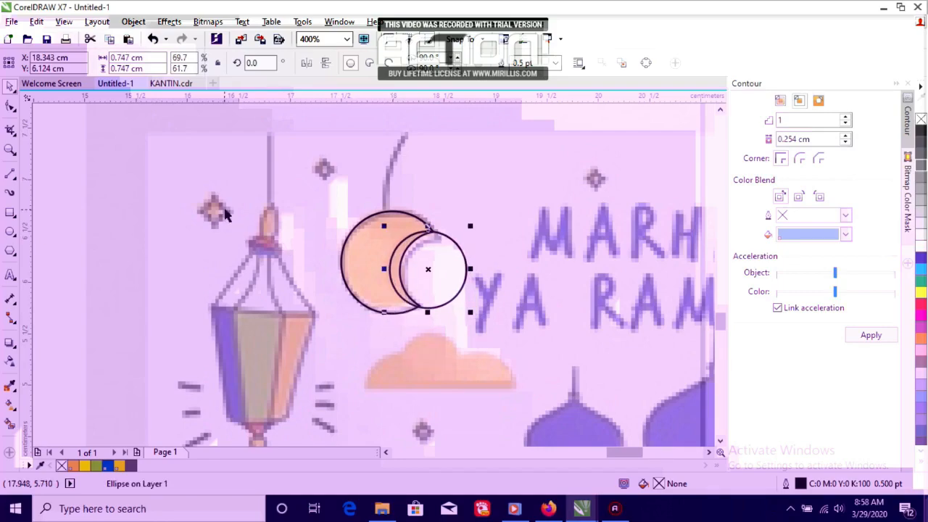
Intersect the crescent with the small circle to create a thin inner shading crescent
drag(225, 165, 508, 363)
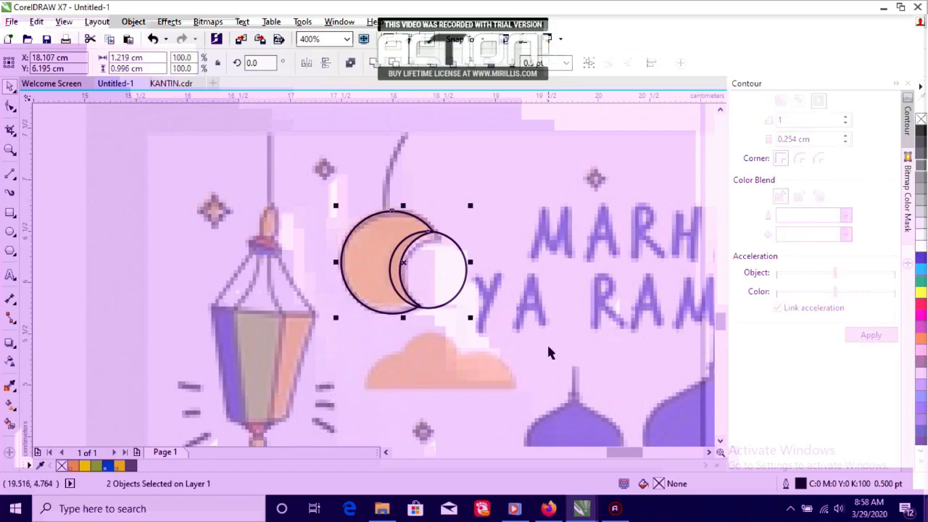
click(415, 64)
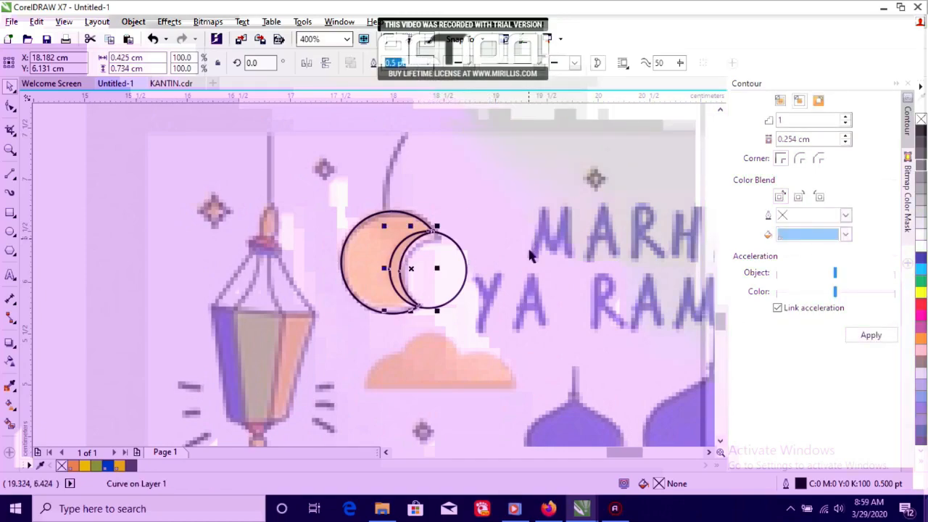
click(493, 283)
Move the leftover small circle off the moon and delete it
drag(465, 279, 588, 266)
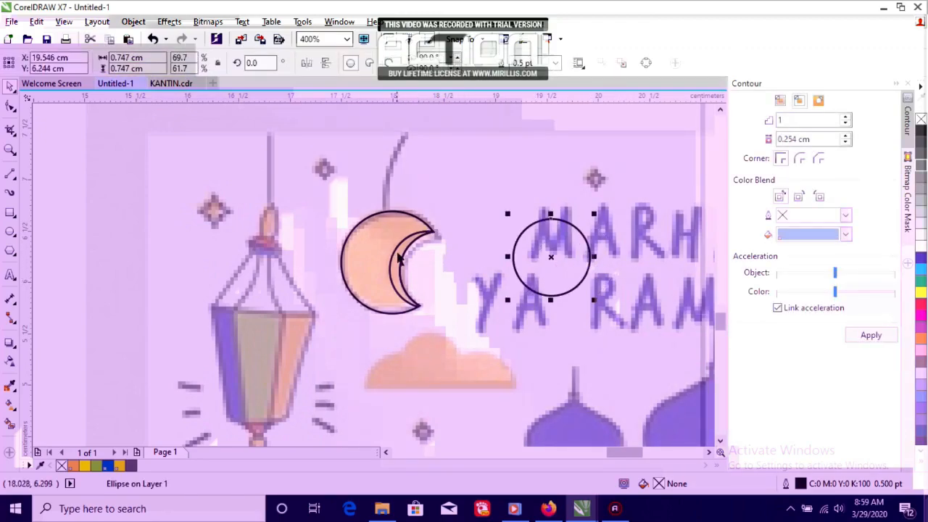
click(396, 262)
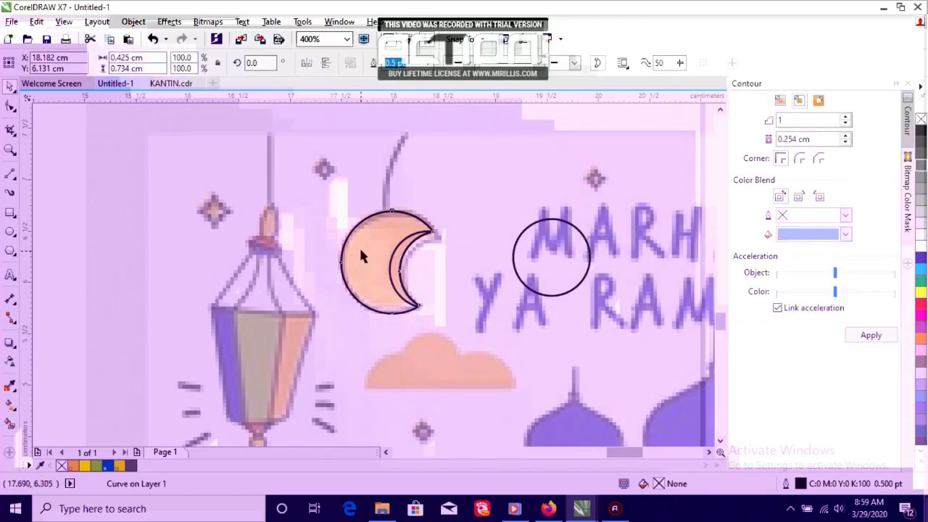
click(551, 254)
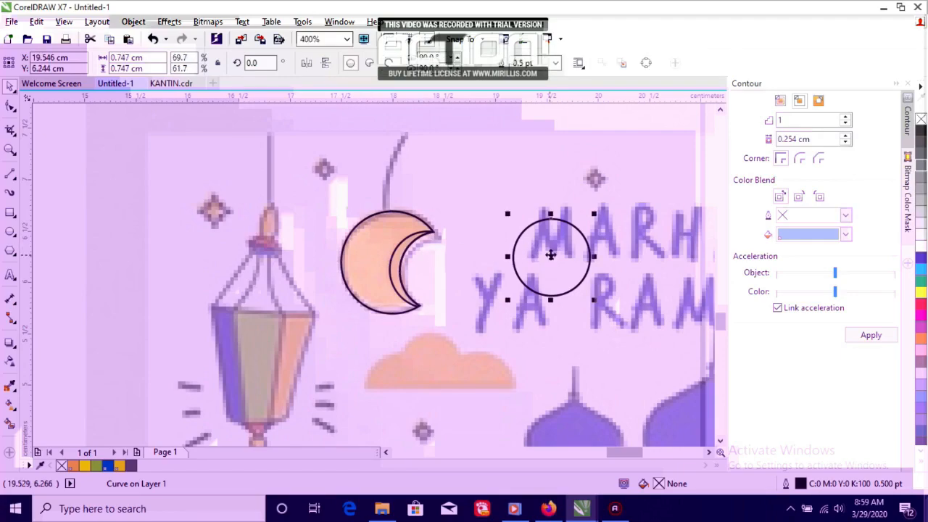
key(Delete)
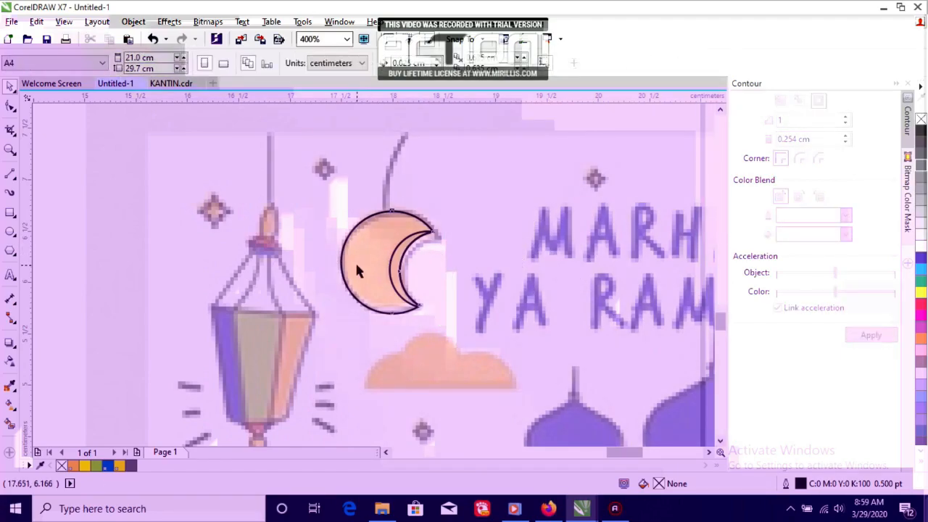
Give the large crescent a uniform fill and bring up the PANTONE solid coated palette for it
click(357, 266)
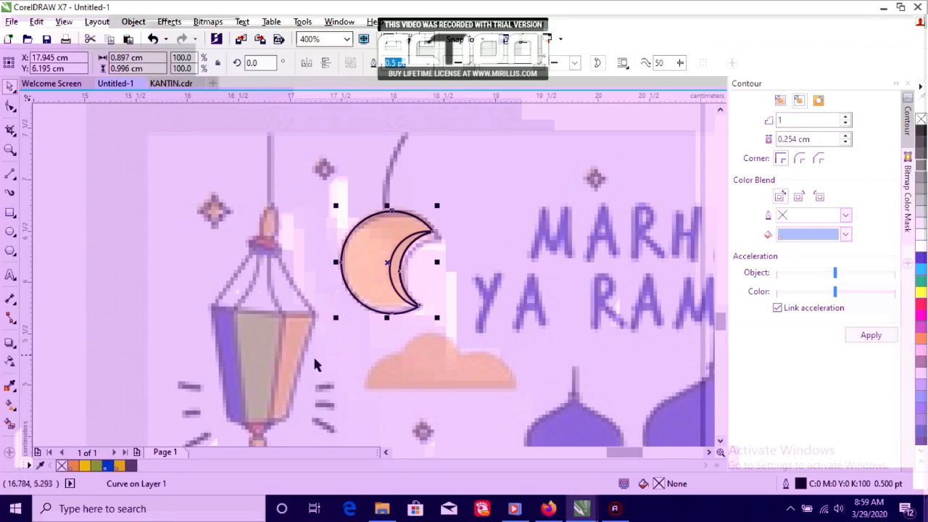
double_click(660, 484)
click(476, 38)
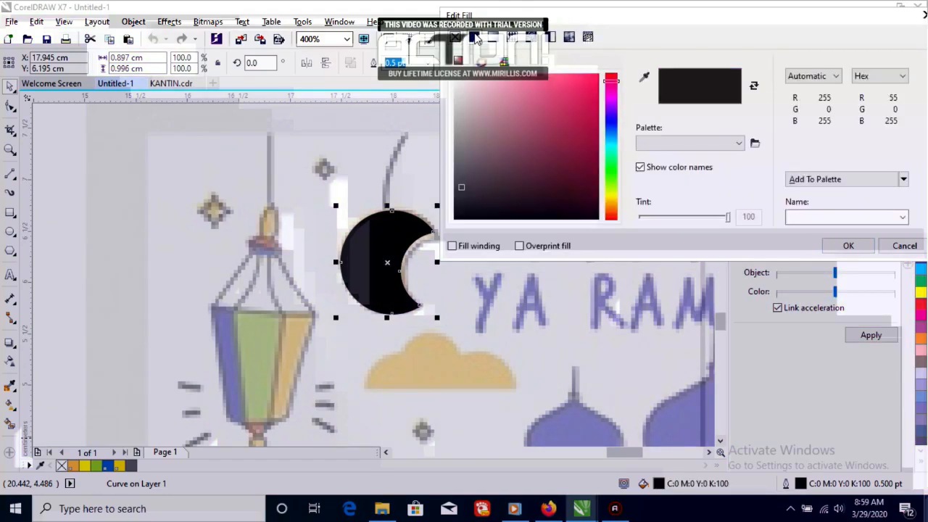
click(506, 63)
Try PANTONE 143 C and PANTONE 142 C as the large crescent's fill colour
click(611, 95)
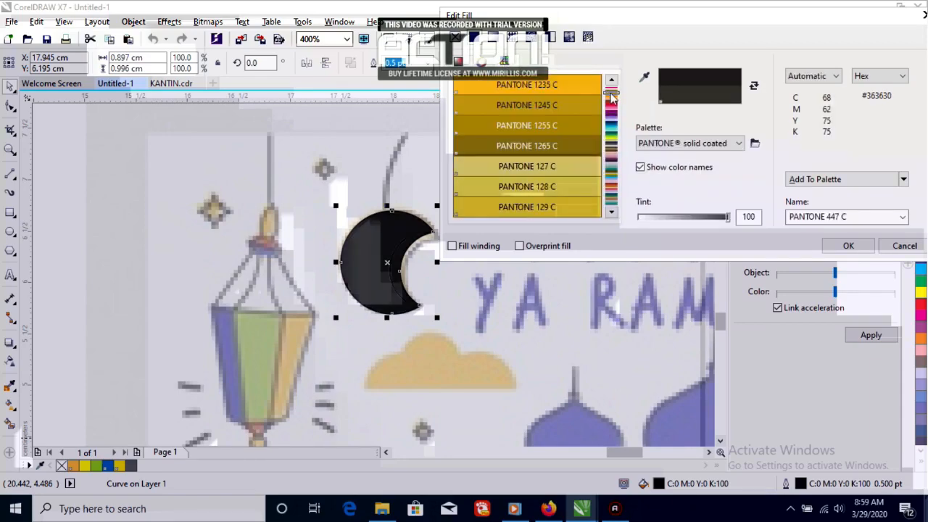
drag(613, 96, 613, 102)
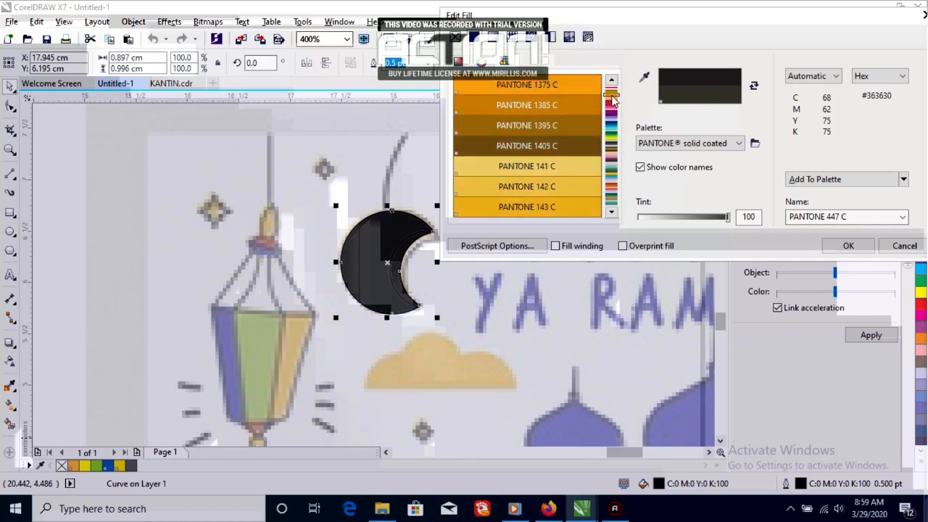
click(572, 206)
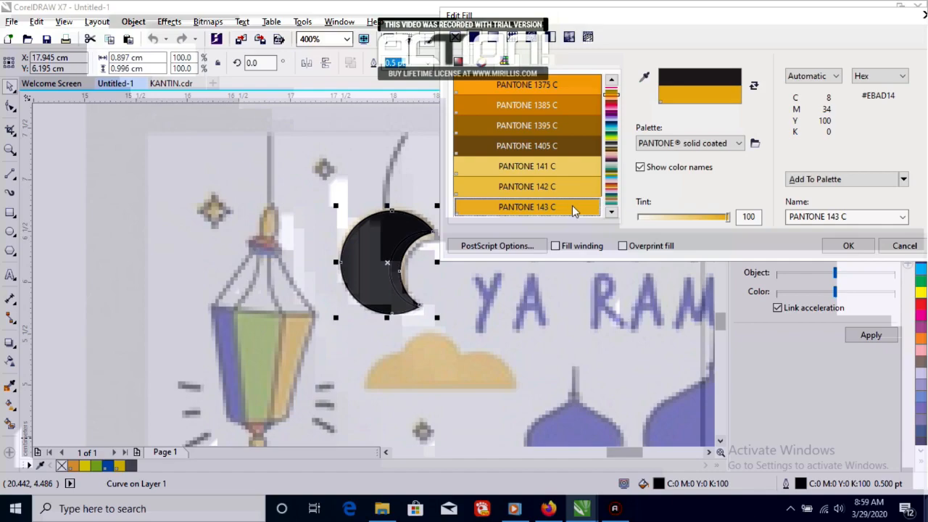
click(568, 189)
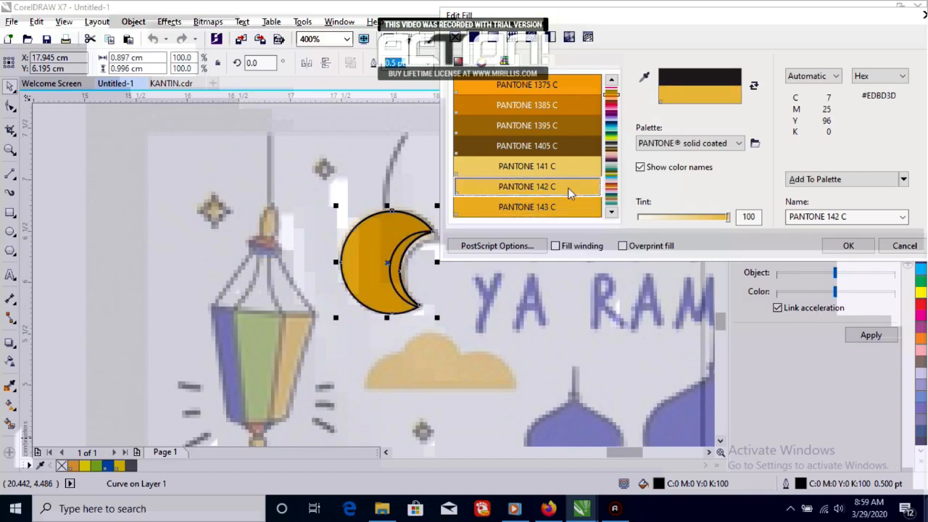
Fill the large crescent with PANTONE 116 C from the solid coated palette
click(611, 81)
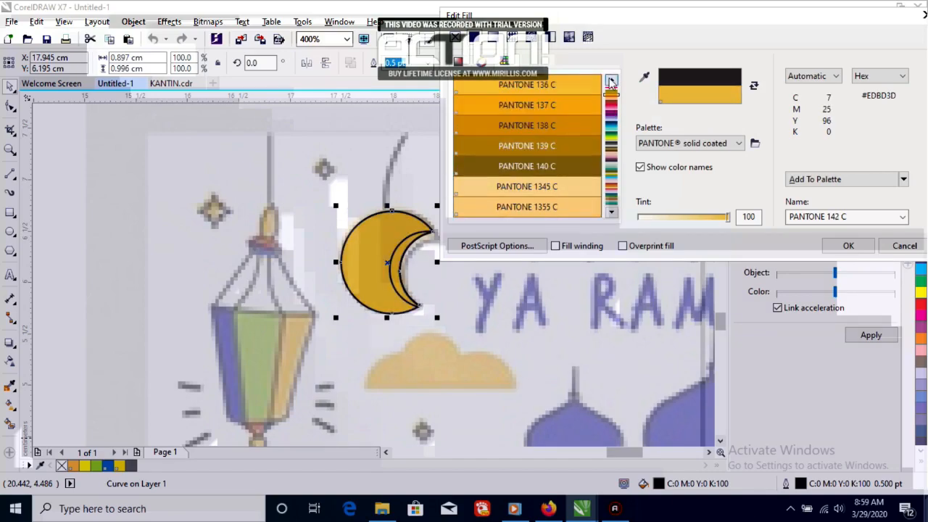
click(612, 80)
click(611, 80)
click(612, 81)
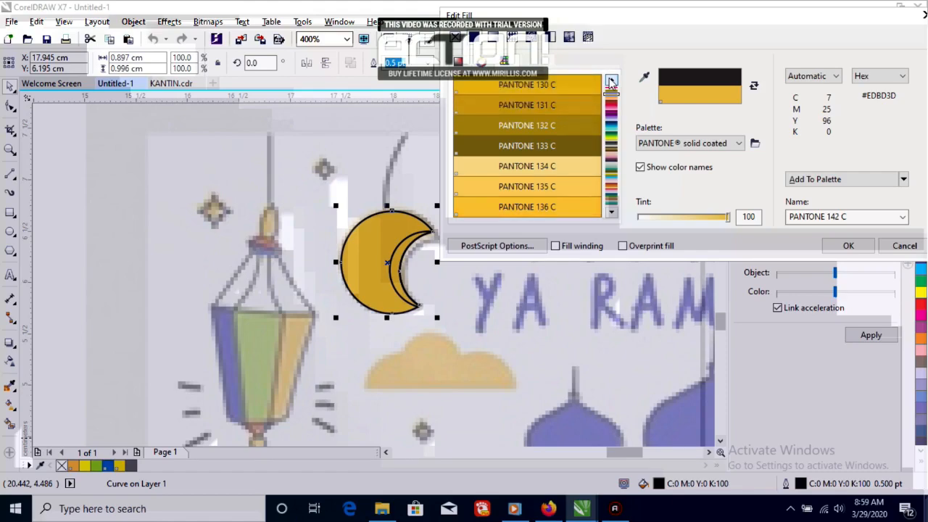
click(611, 81)
click(611, 81)
click(612, 80)
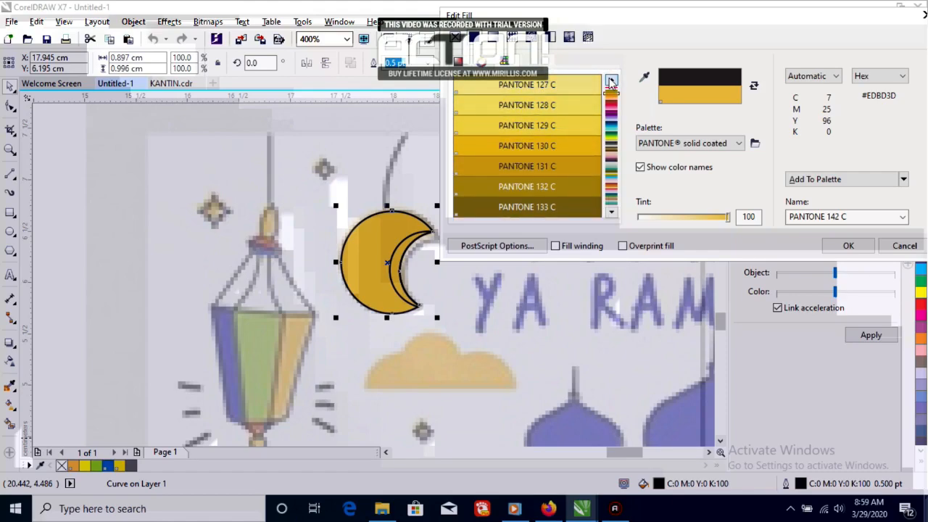
click(612, 81)
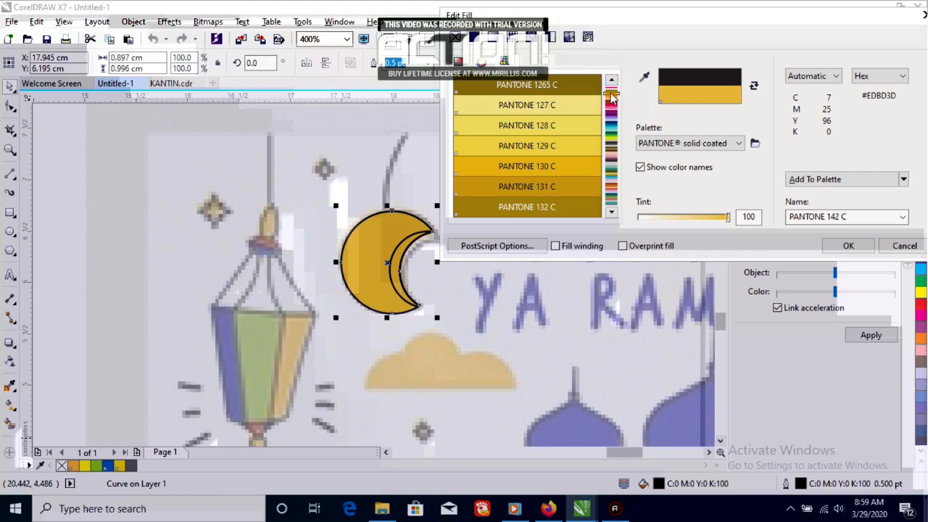
drag(611, 94, 611, 89)
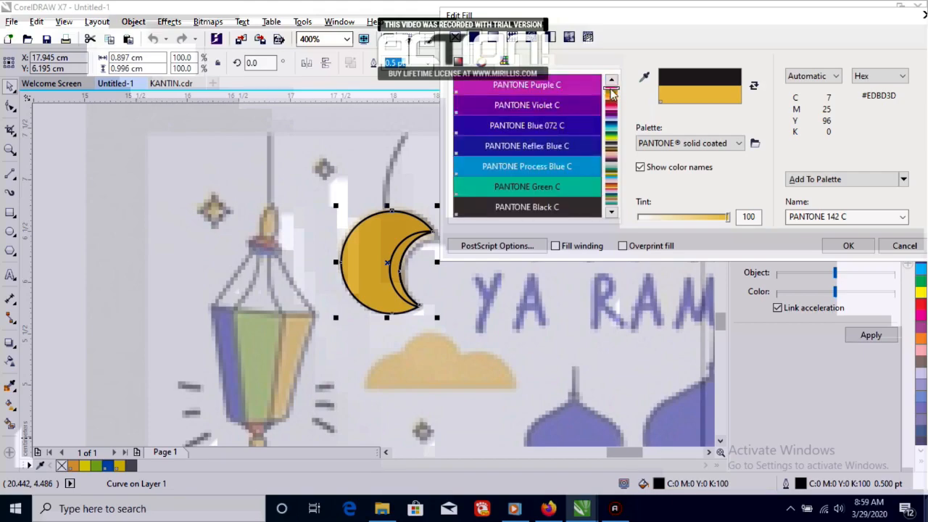
click(613, 217)
click(613, 216)
click(613, 216)
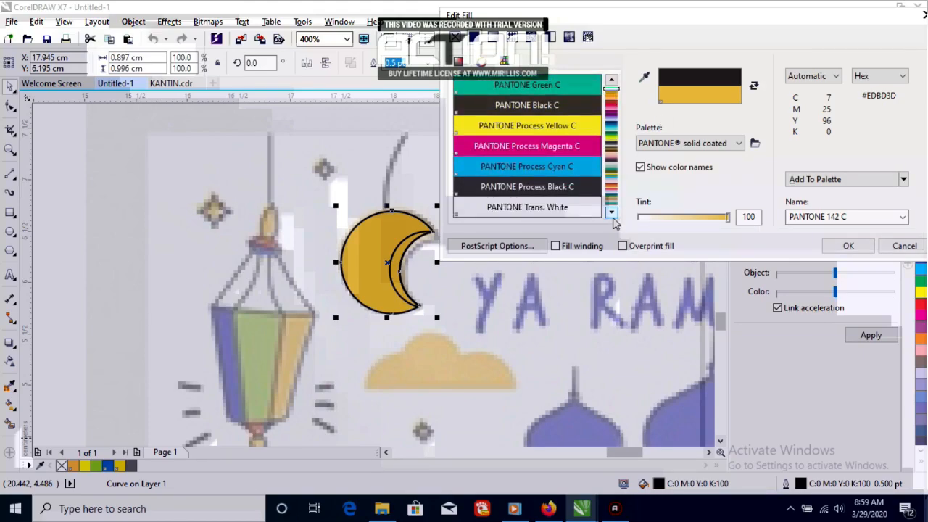
click(613, 216)
click(612, 212)
click(612, 213)
click(612, 213)
click(611, 212)
click(611, 212)
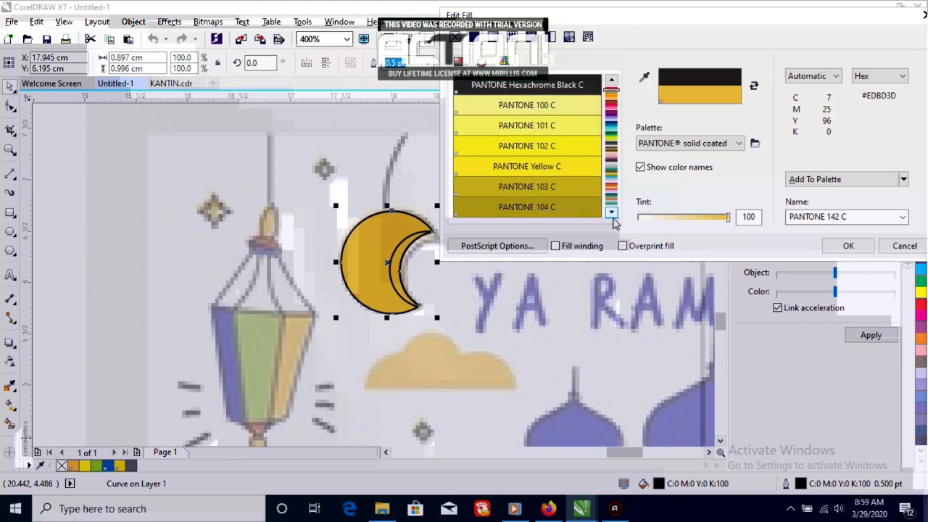
click(611, 213)
click(613, 216)
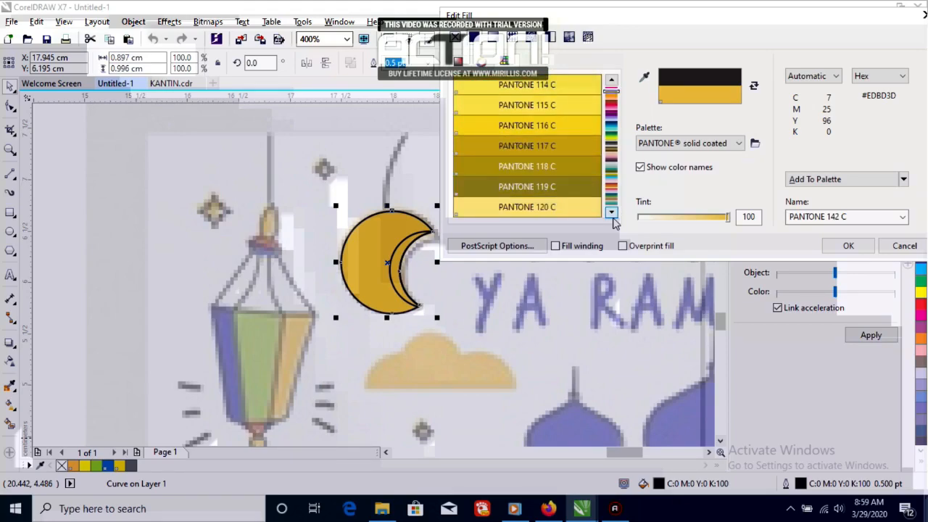
click(613, 216)
click(612, 80)
click(612, 79)
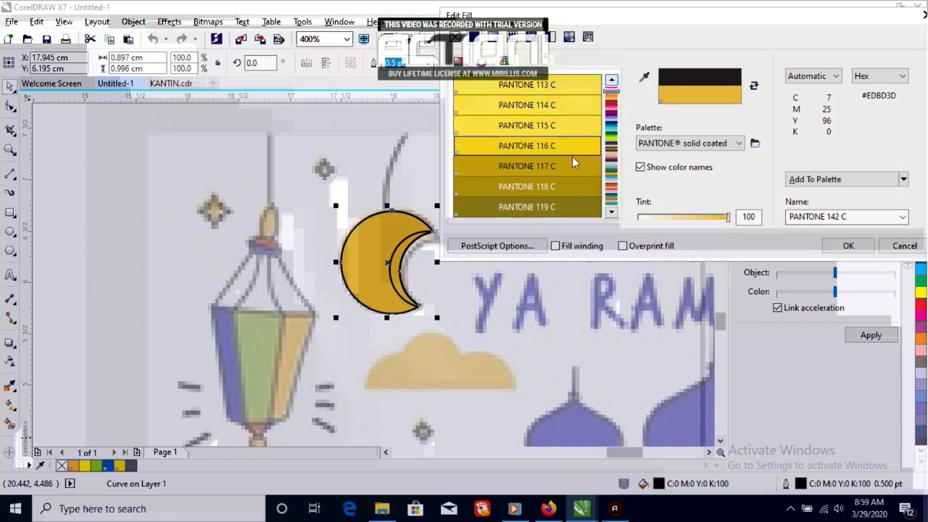
click(567, 146)
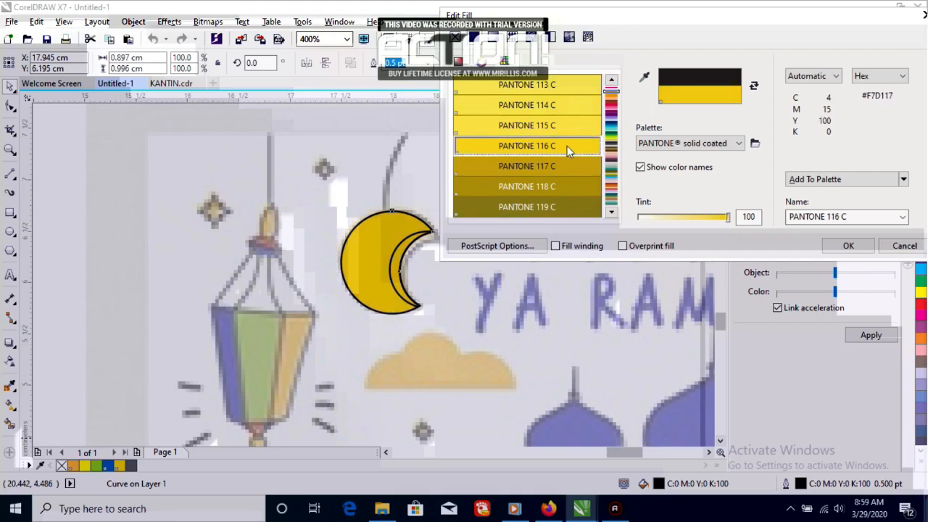
click(842, 248)
Fill the thin inner crescent with a darker shade of the moon's sampled yellow, C16 M23 Y100 K0
click(395, 266)
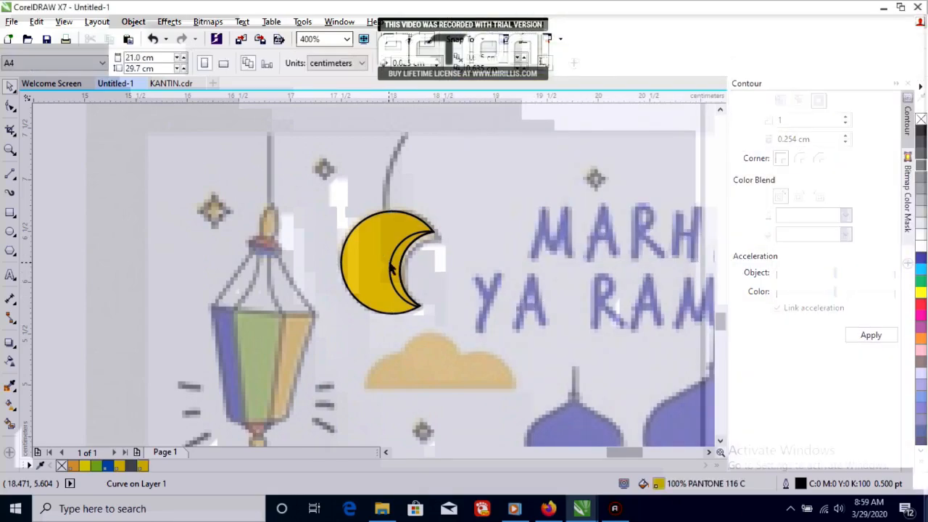
click(395, 268)
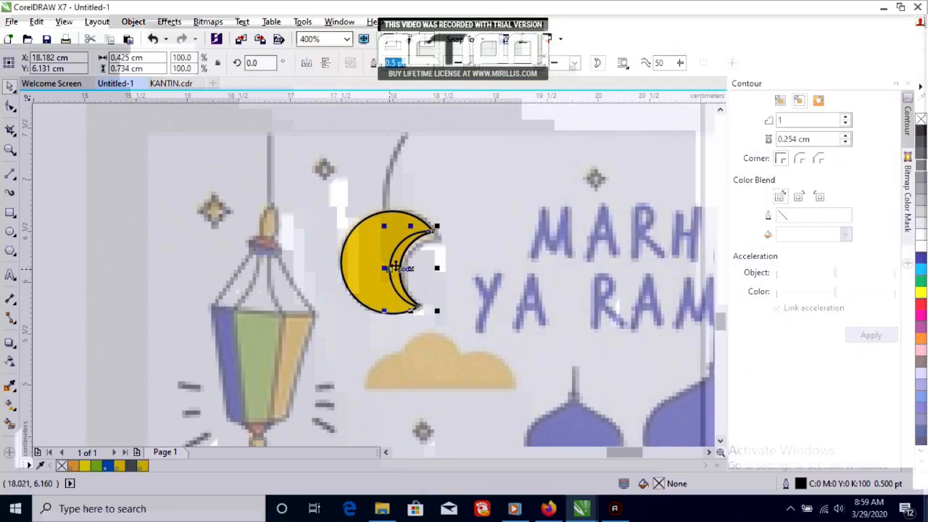
double_click(662, 484)
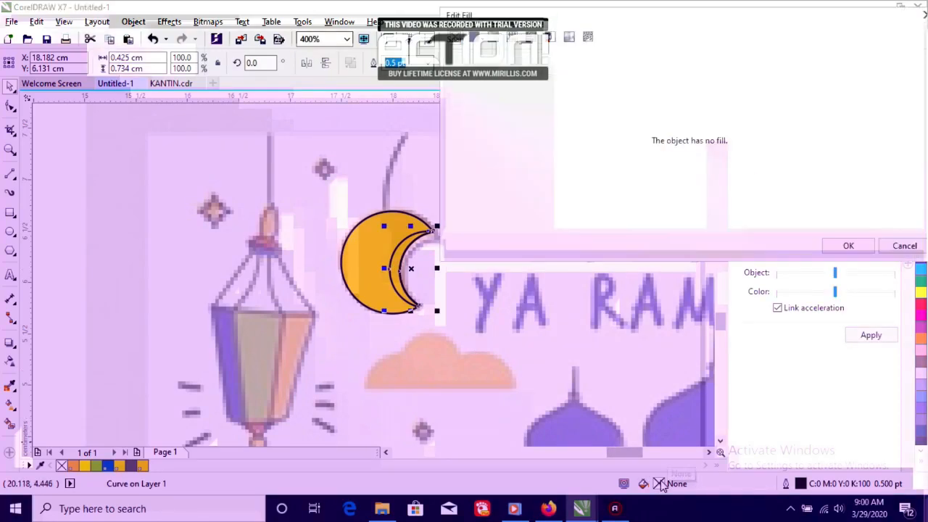
click(482, 40)
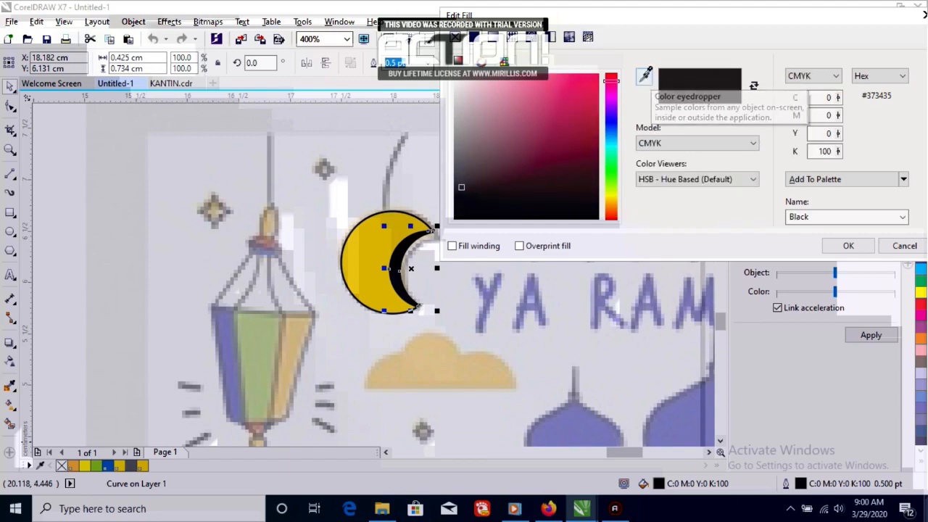
click(645, 78)
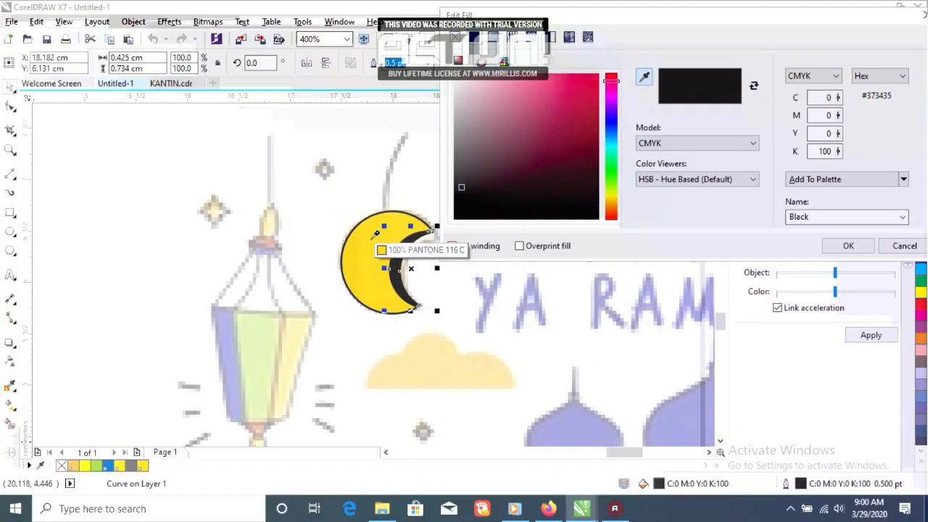
click(371, 241)
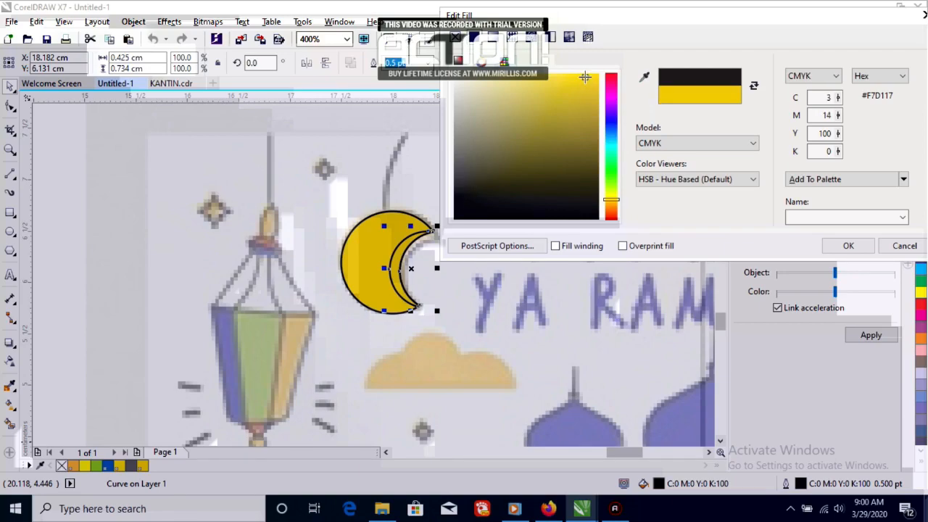
drag(585, 77, 591, 91)
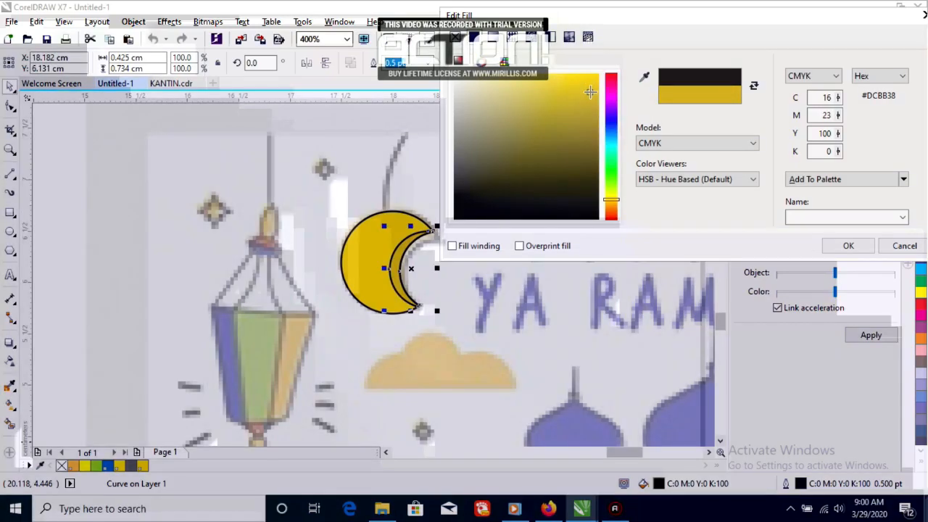
click(848, 245)
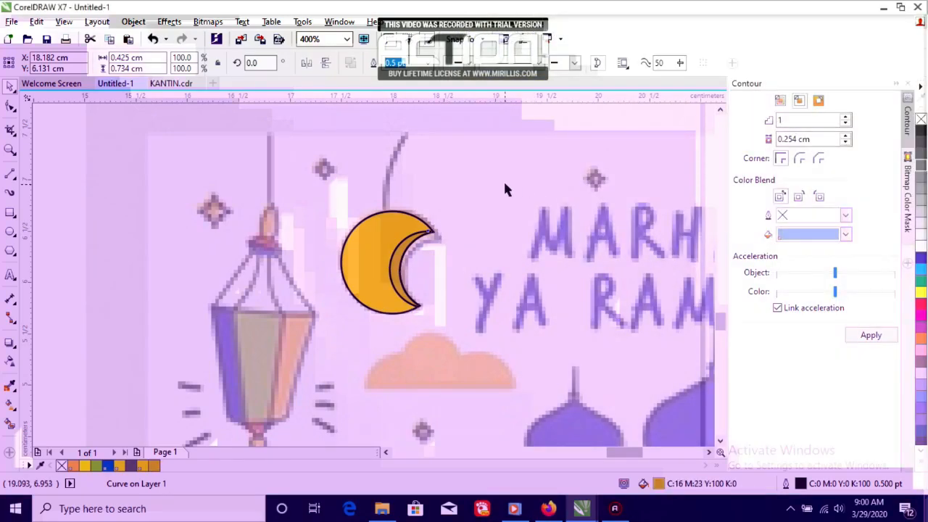
click(503, 185)
Remove the outline from the thin inner shading crescent
click(397, 260)
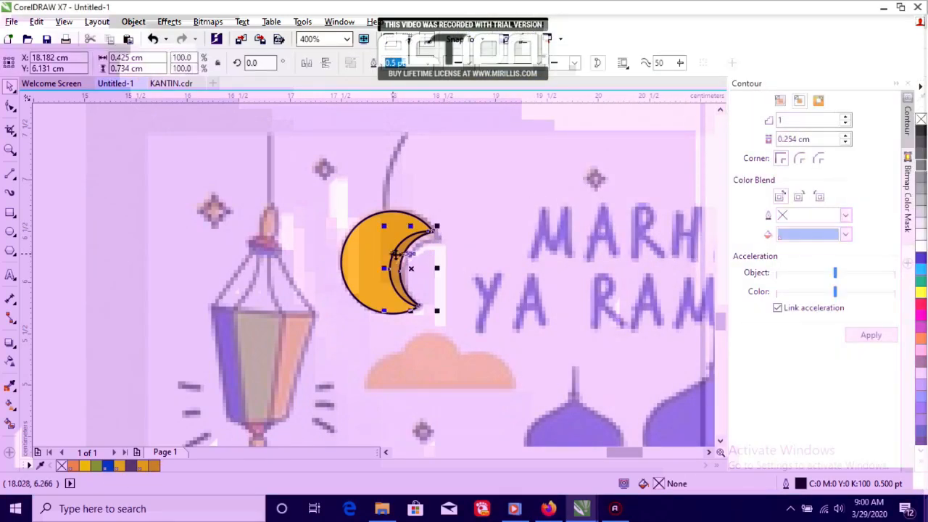
click(428, 64)
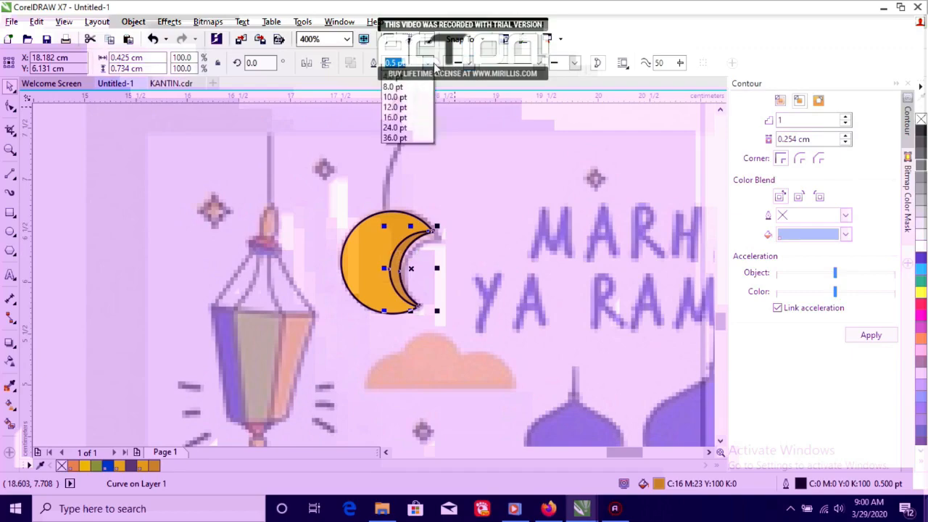
click(408, 86)
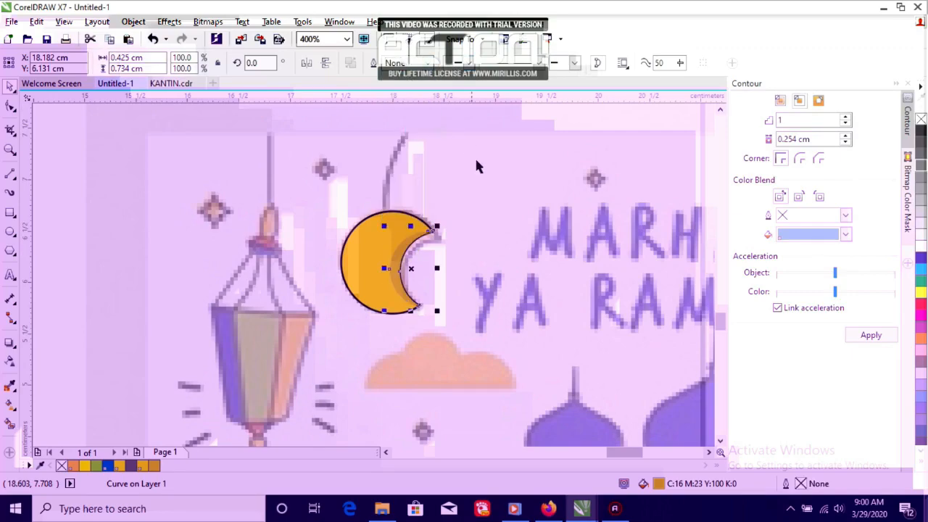
click(493, 185)
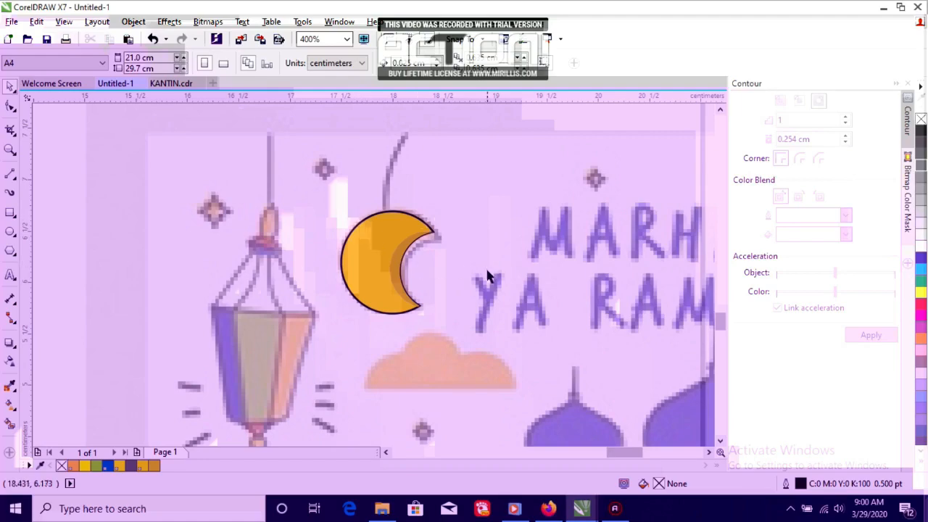
click(398, 269)
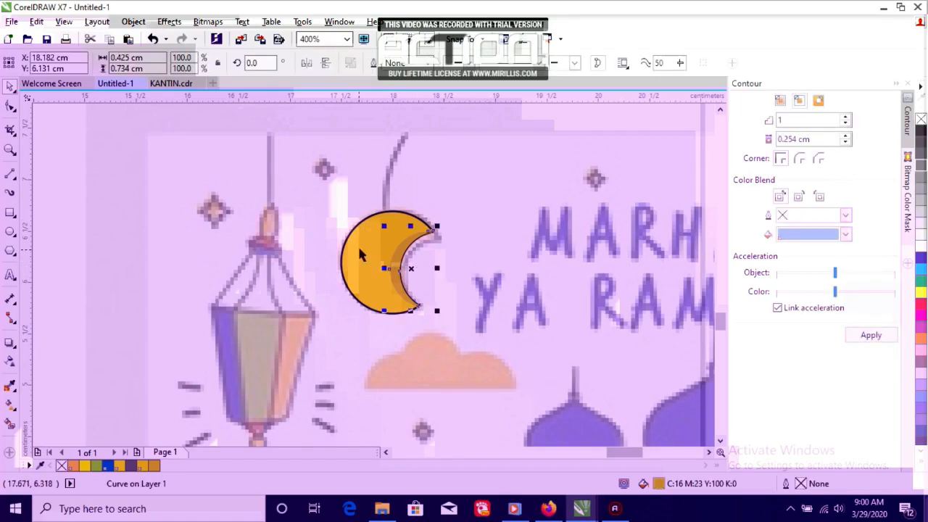
drag(357, 245, 273, 238)
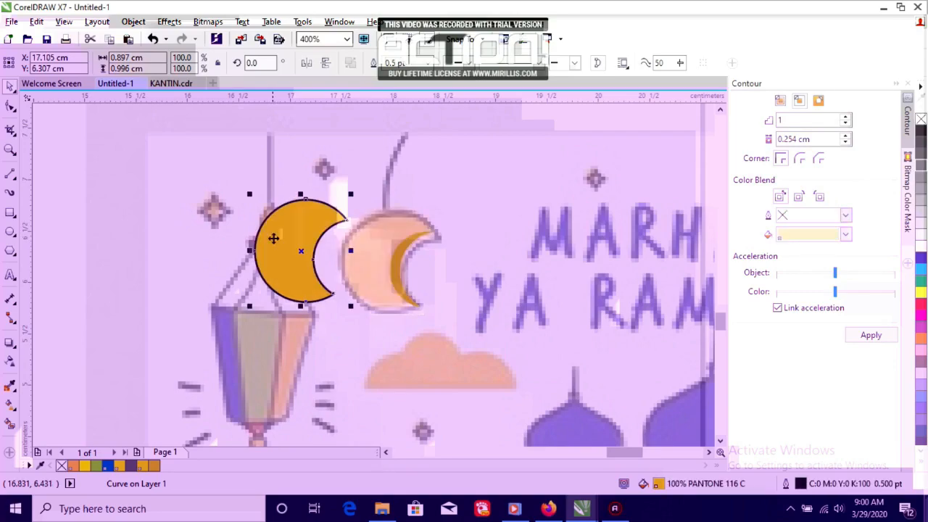
key(ctrl+z)
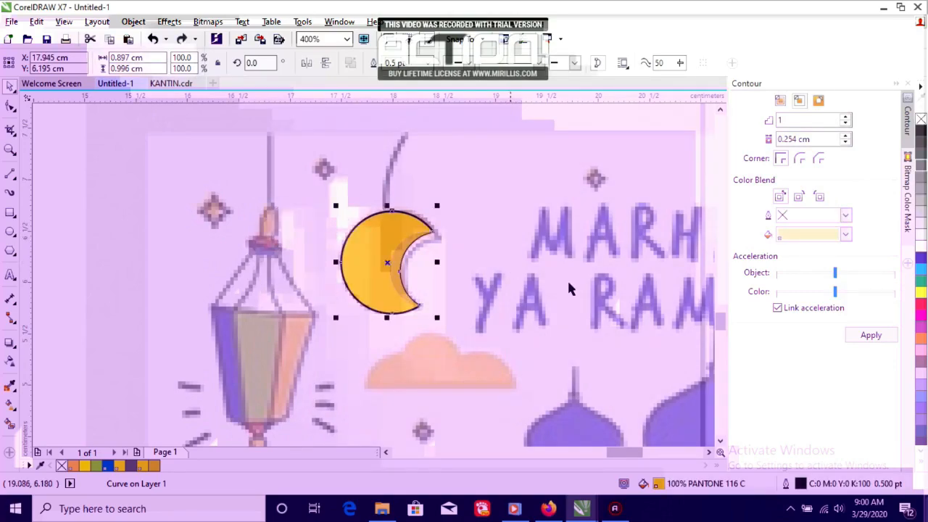
click(568, 280)
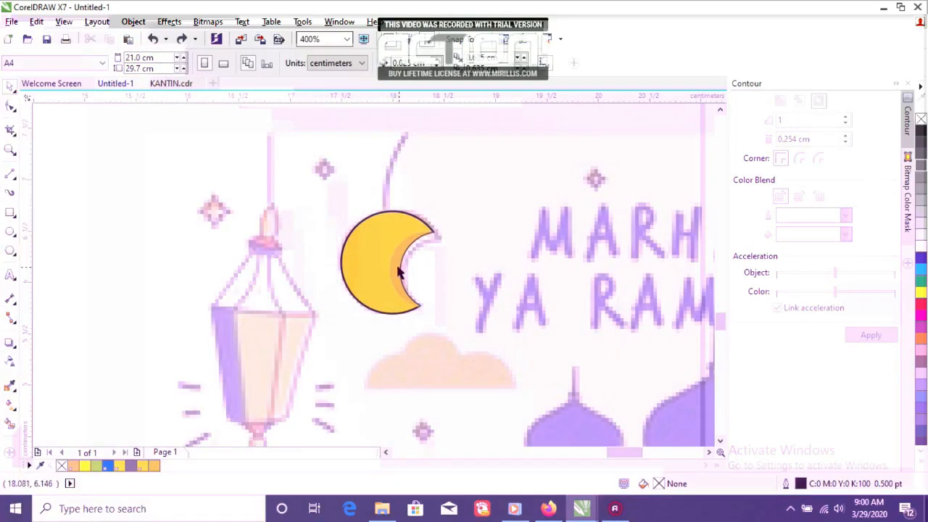
PowerClip the inner shading crescent inside the large yellow crescent
click(396, 270)
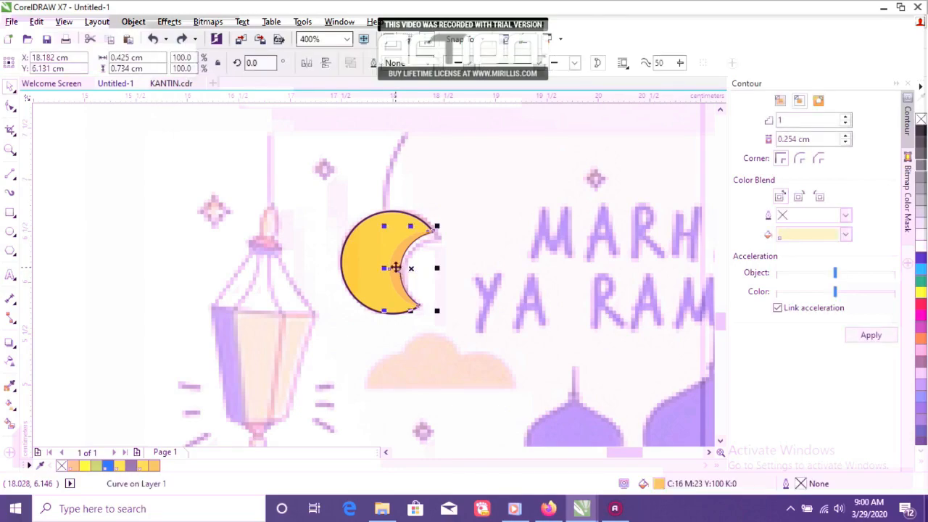
right_click(395, 268)
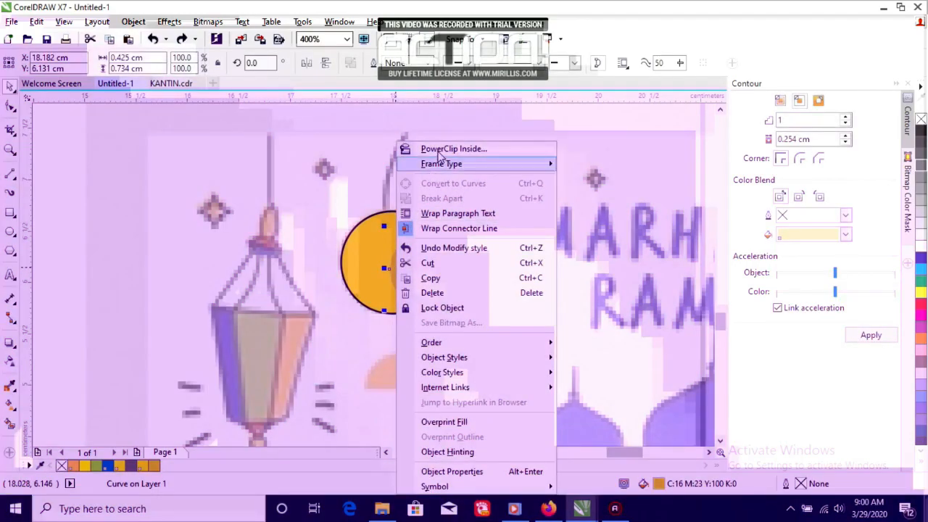
click(438, 149)
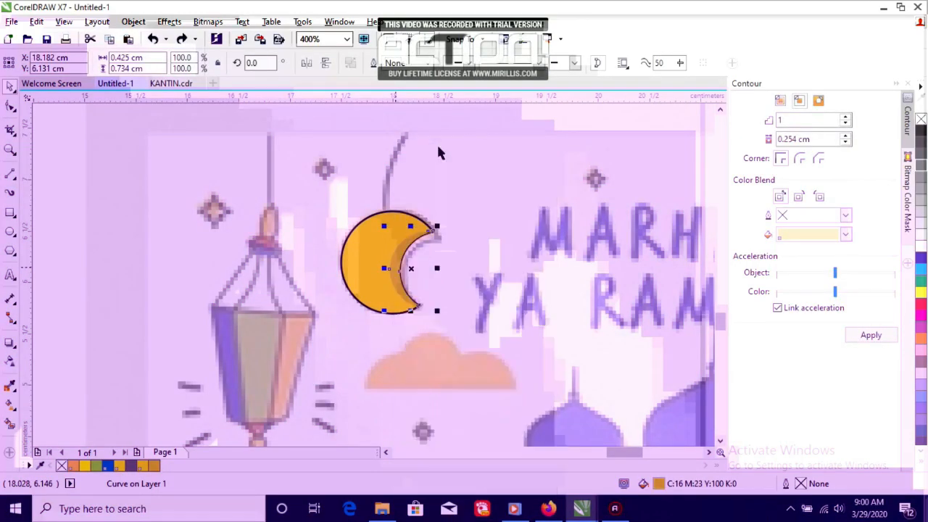
click(354, 263)
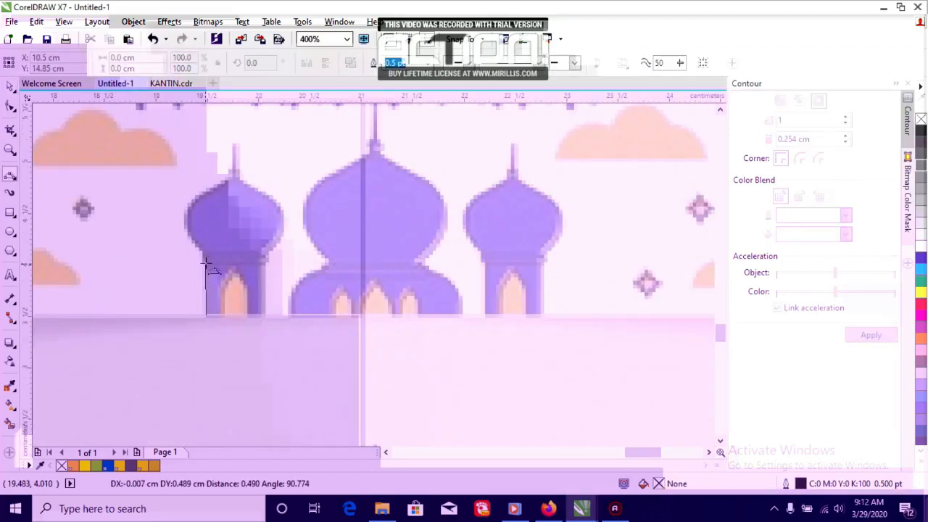
Trace the left side of the left minaret from its base up to the dome's tip with a 0.5 pt outline
click(206, 261)
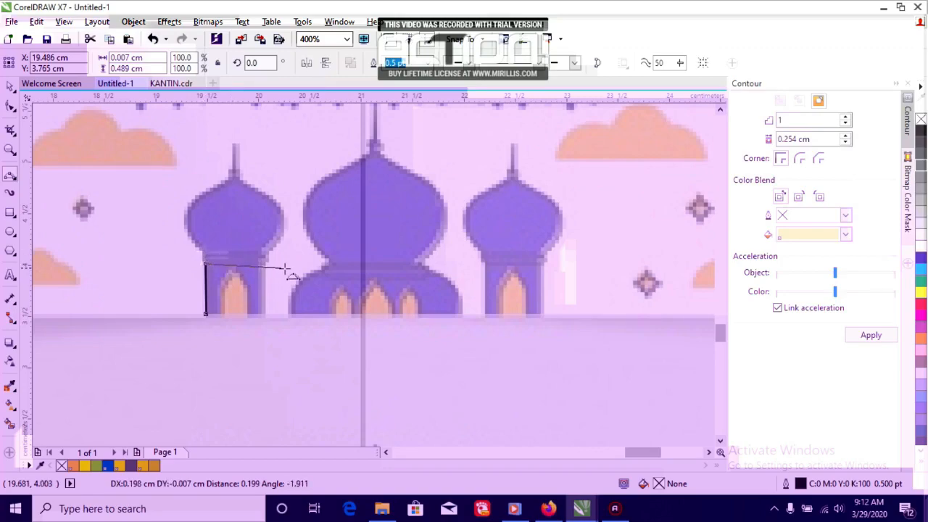
click(202, 256)
click(203, 253)
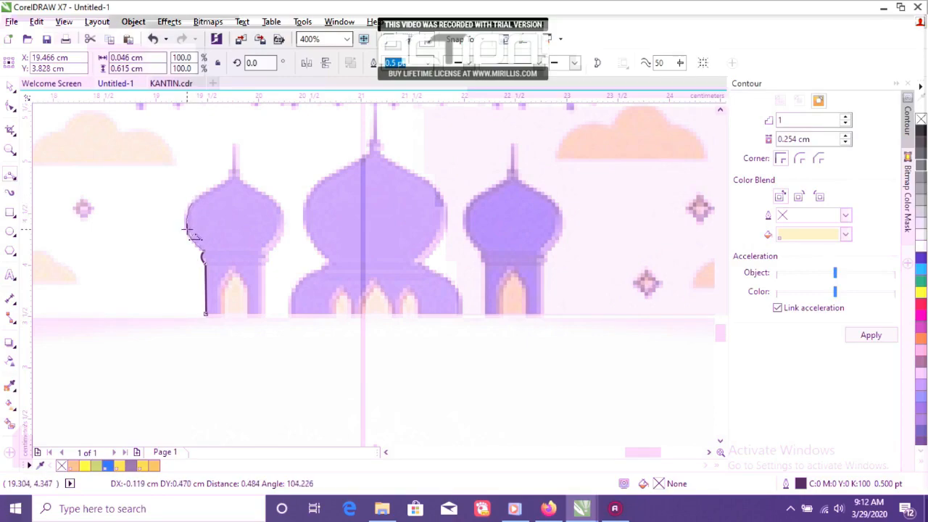
key(Escape)
drag(203, 252, 234, 177)
click(188, 225)
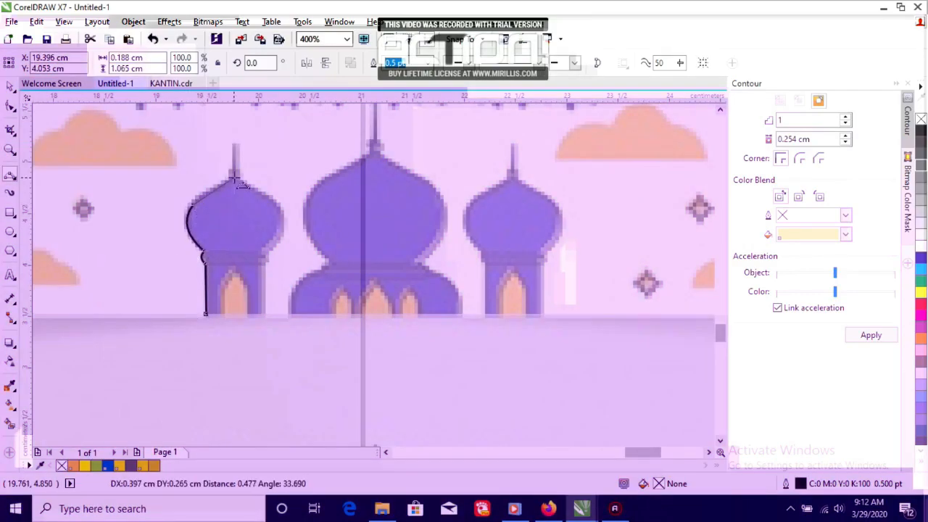
click(232, 177)
click(232, 178)
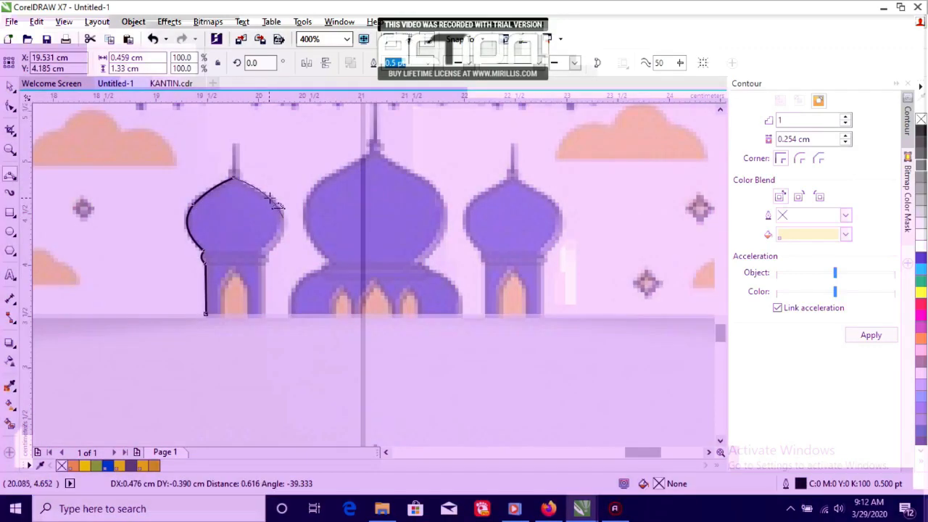
Continue the left minaret's outline down its right side and close the shape along the base
drag(282, 218, 248, 314)
click(282, 234)
click(268, 259)
click(265, 315)
click(206, 314)
Trace the pointed-arch doorway of the left minaret as a closed shape about 0.25 cm wide and 0.44 cm high
click(222, 291)
click(226, 279)
click(245, 280)
click(248, 314)
key(ctrl+z)
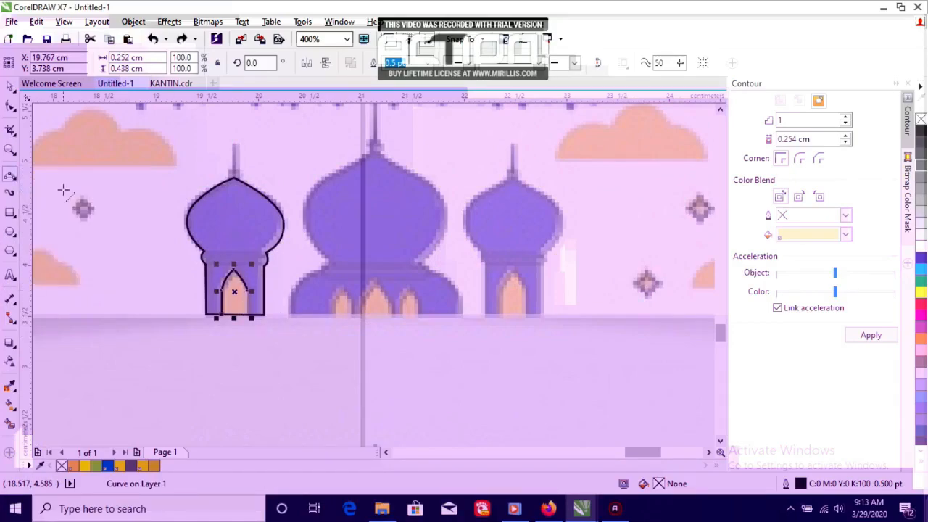
click(248, 291)
click(249, 314)
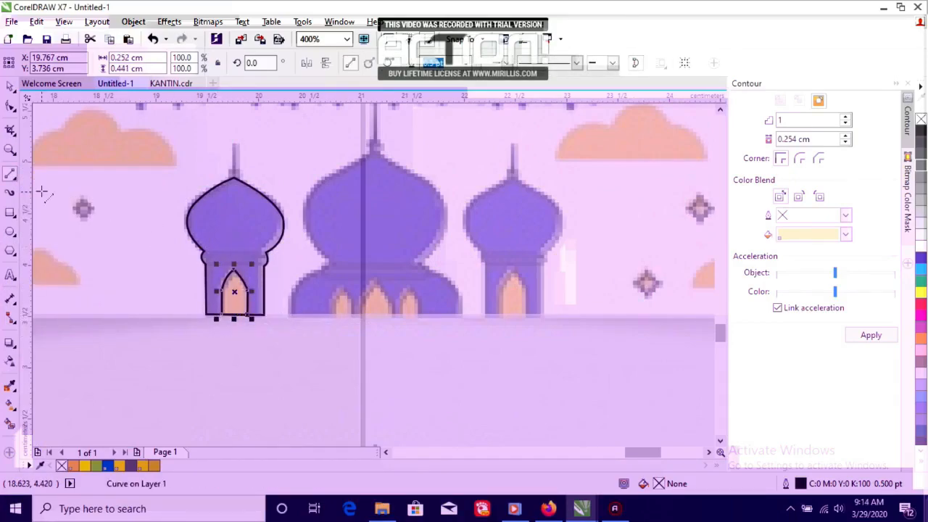
Trace the rounded collar band beneath the left minaret's dome, about 0.65 cm wide and 0.15 cm high
mouse_move(203, 251)
mouse_down()
mouse_move(266, 253)
mouse_move(264, 266)
mouse_move(206, 265)
mouse_up()
click(14, 179)
click(45, 269)
click(269, 260)
click(201, 258)
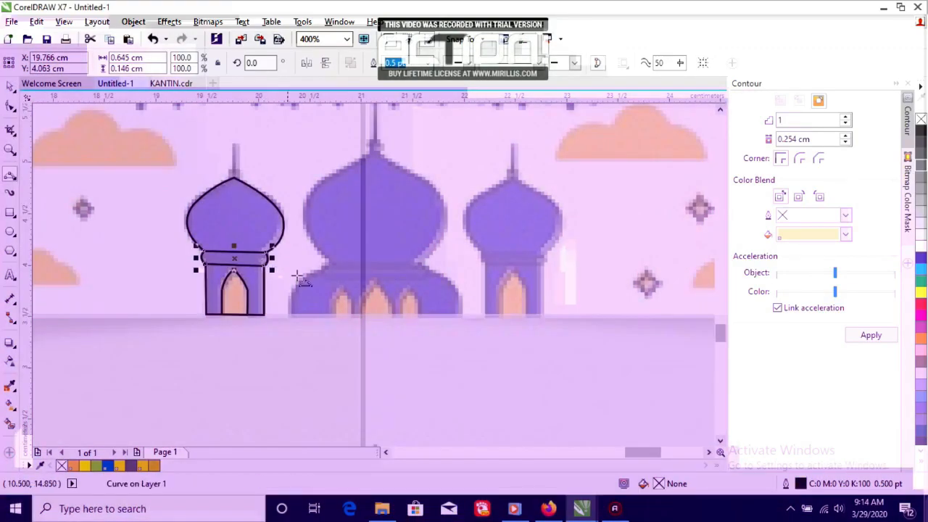
Draw a narrow pointed spire about 0.12 cm wide and 0.36 cm high on top of the left minaret's dome
drag(228, 180, 234, 143)
click(234, 144)
drag(234, 143, 228, 179)
click(241, 180)
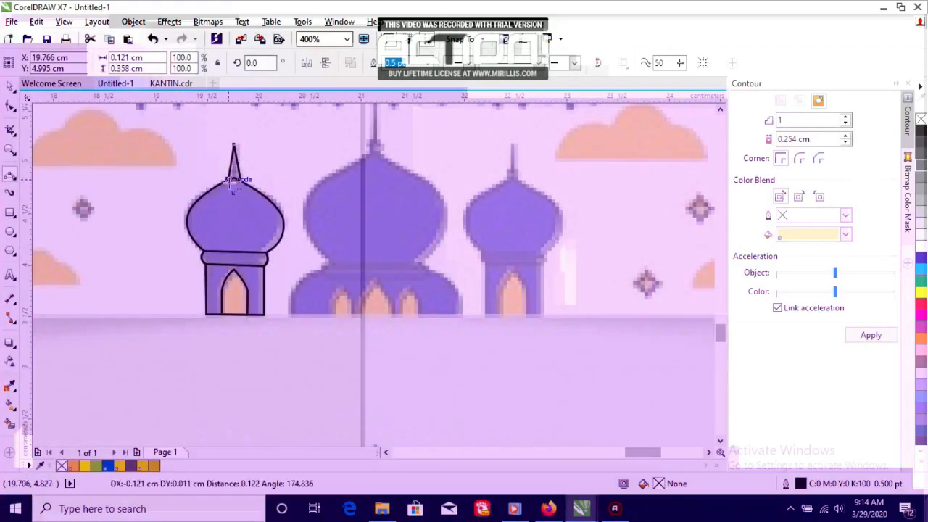
click(234, 179)
Trace the left side of the central mosque building from its base up to the large dome's tip
drag(293, 314, 307, 203)
click(296, 288)
click(310, 229)
key(ctrl+z)
drag(329, 265, 308, 215)
click(330, 262)
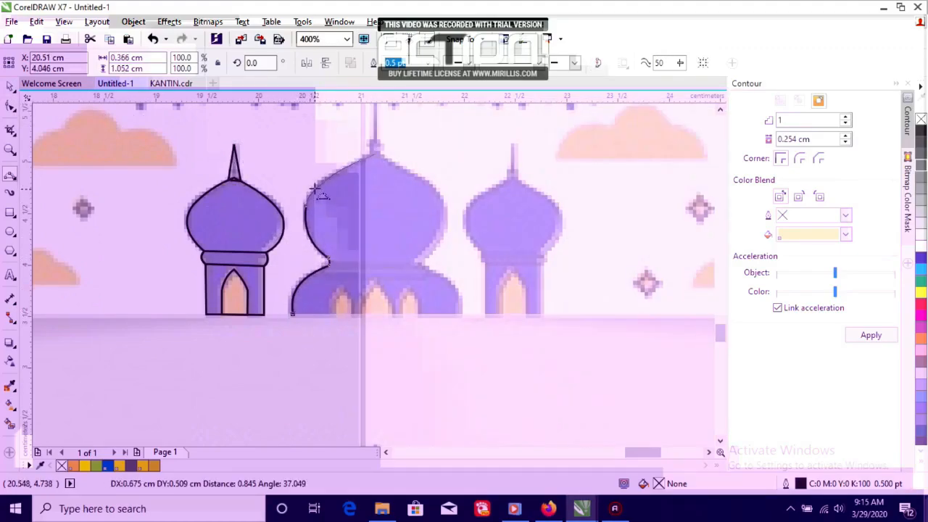
click(374, 154)
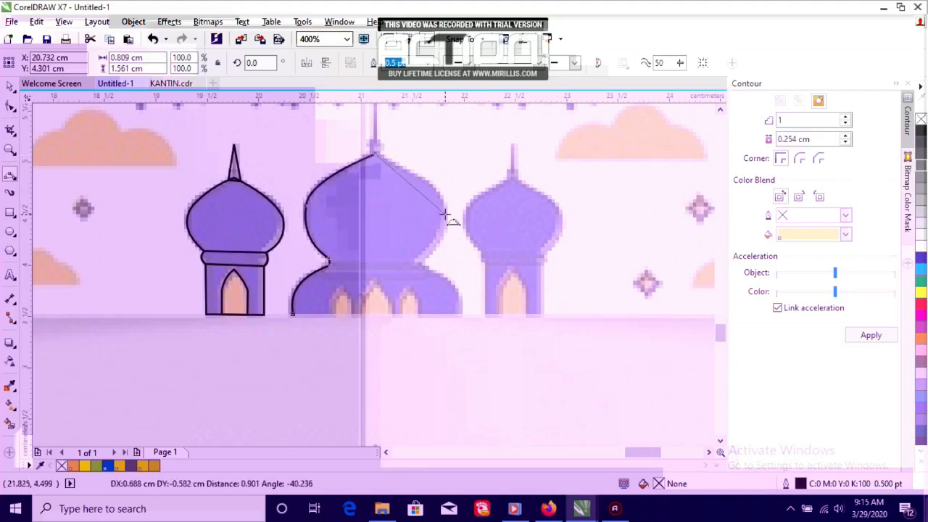
click(438, 187)
drag(446, 214, 422, 264)
click(443, 235)
key(ctrl+z)
key(ctrl+z)
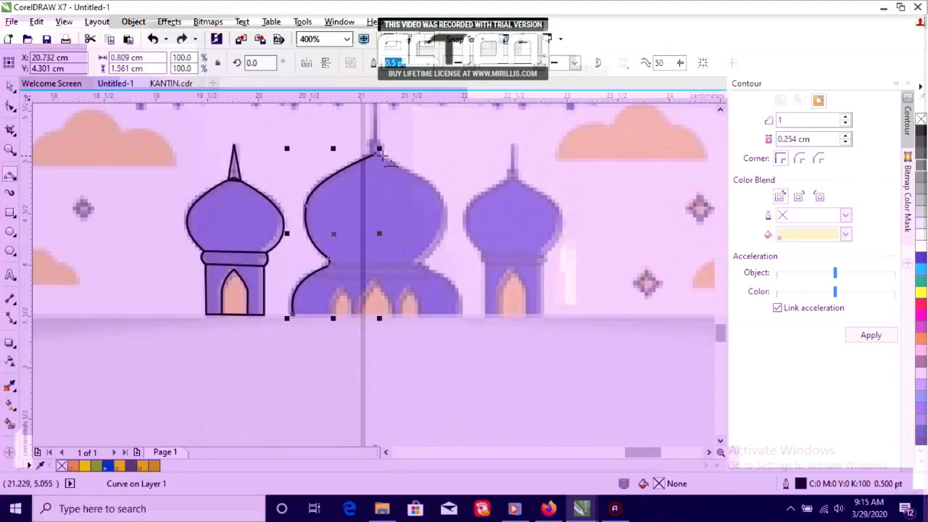
Trace the central building's right side from the dome's tip to the ground and close the outline along the base
click(378, 153)
click(443, 212)
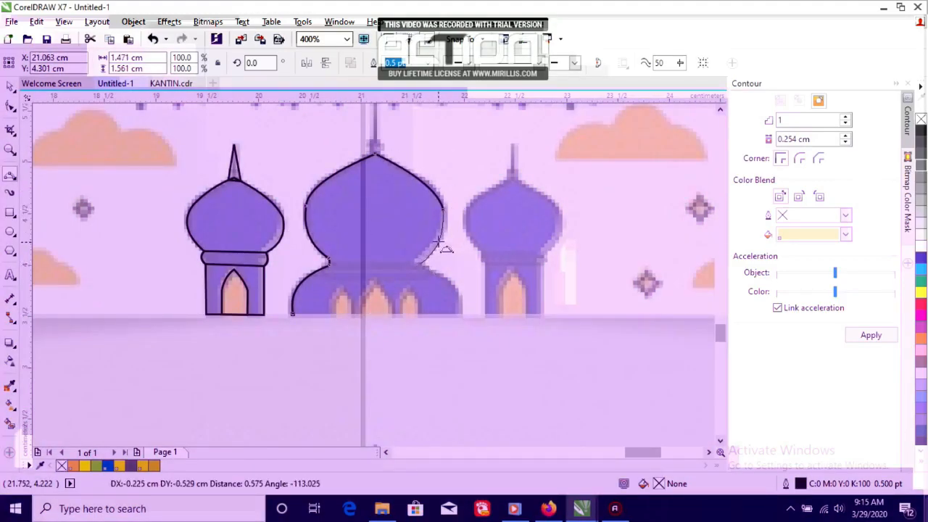
click(420, 263)
double_click(464, 316)
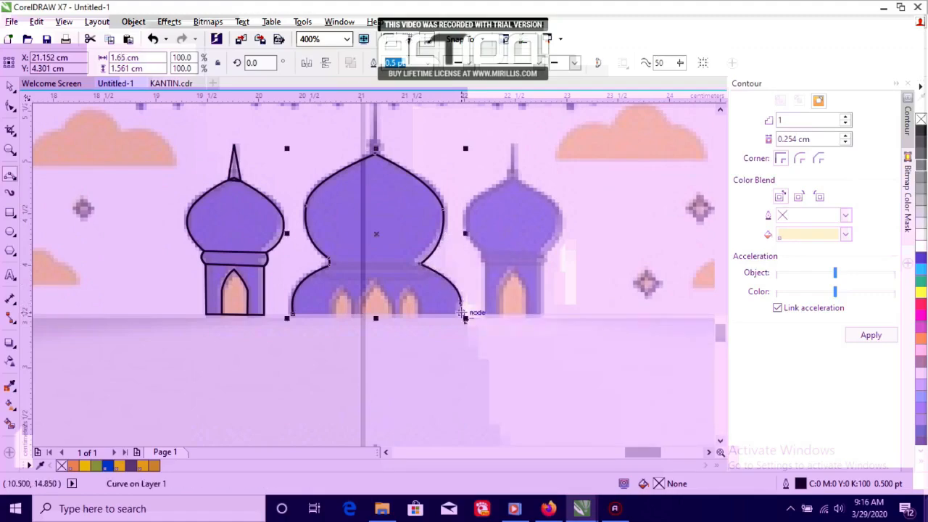
mouse_move(462, 314)
mouse_down()
mouse_move(344, 344)
mouse_move(292, 314)
mouse_up()
click(378, 315)
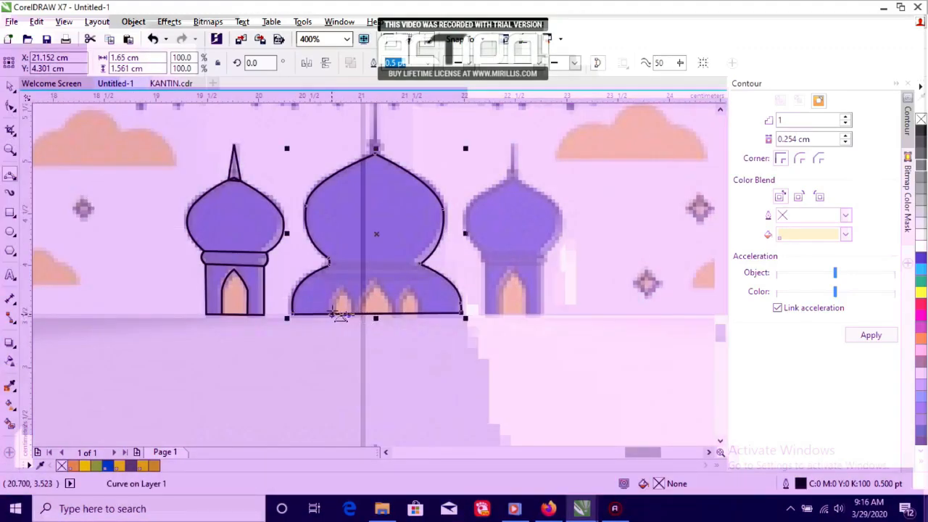
Add three pointed-arch windows along the base of the central building, with the largest in the middle
click(10, 86)
drag(234, 304, 276, 328)
right_click(276, 328)
drag(261, 290, 275, 316)
mouse_move(281, 328)
mouse_down()
mouse_move(320, 304)
mouse_move(339, 361)
mouse_move(356, 316)
mouse_move(331, 314)
mouse_move(375, 281)
mouse_move(394, 314)
mouse_move(411, 288)
mouse_move(420, 313)
mouse_move(402, 314)
mouse_up()
click(343, 314)
click(366, 296)
click(388, 297)
click(405, 299)
click(418, 299)
click(410, 314)
Draw a closed band under the central dome with a straight upper edge and a curved lower edge
mouse_move(330, 266)
mouse_down()
mouse_move(420, 264)
mouse_move(415, 276)
mouse_move(438, 272)
mouse_up()
click(378, 265)
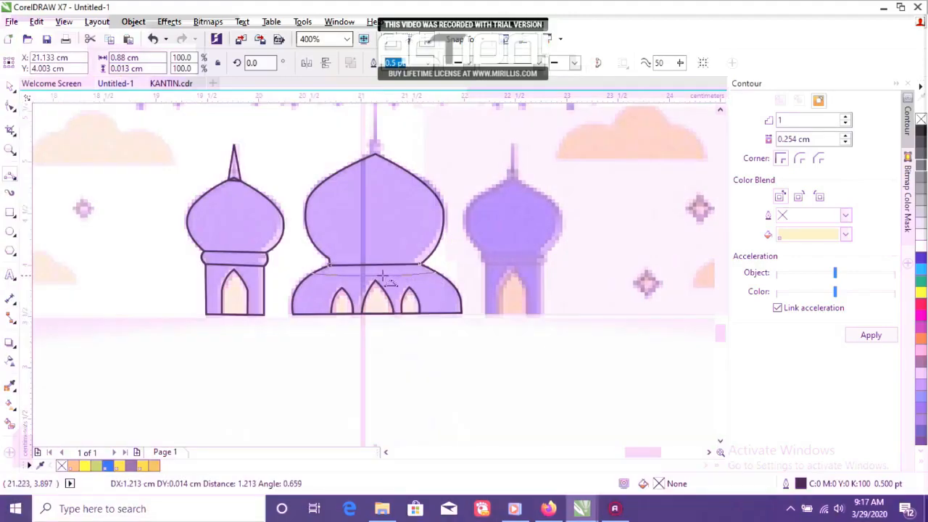
click(383, 281)
key(space)
Lock the faded reference bitmap so that it cannot be selected
drag(218, 361, 276, 114)
key(Escape)
right_click(120, 273)
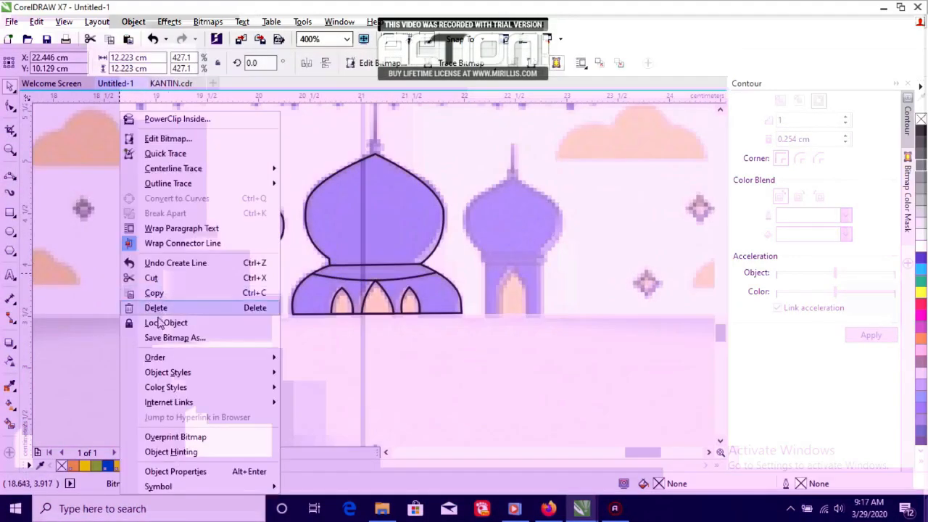
click(160, 322)
Duplicate the four shapes of the left minaret and align the copy over the reference's right minaret
drag(149, 388, 306, 116)
drag(235, 224, 529, 203)
click(546, 226)
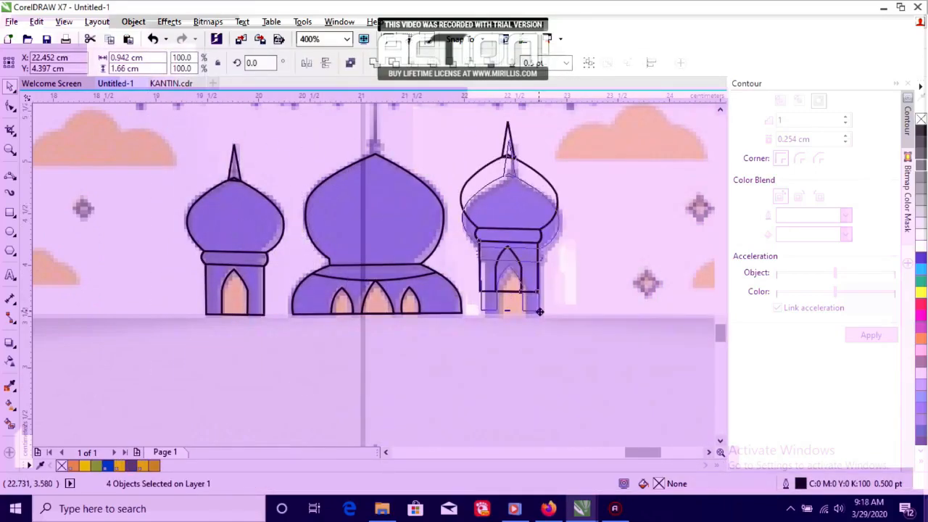
drag(539, 312, 543, 315)
click(108, 358)
Fill the left minaret's body with PANTONE 339 C from the PANTONE solid coated palette
click(207, 308)
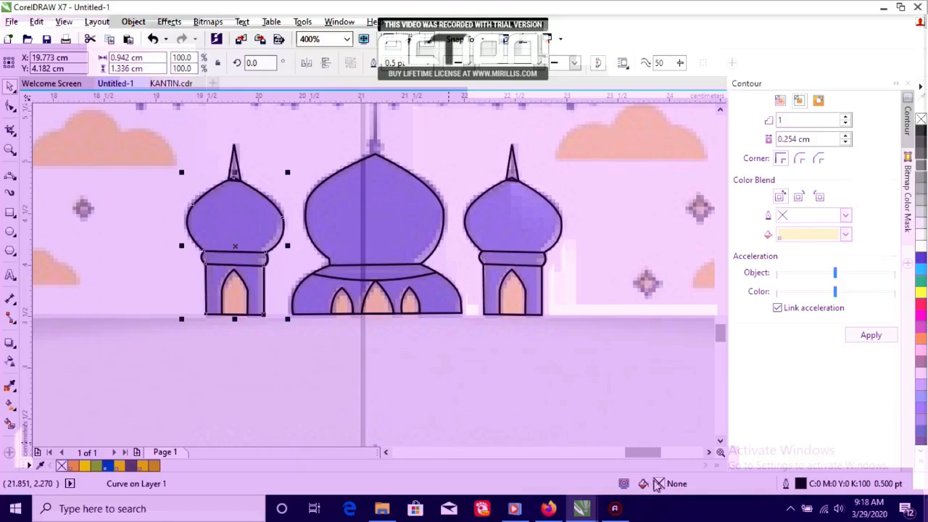
double_click(660, 484)
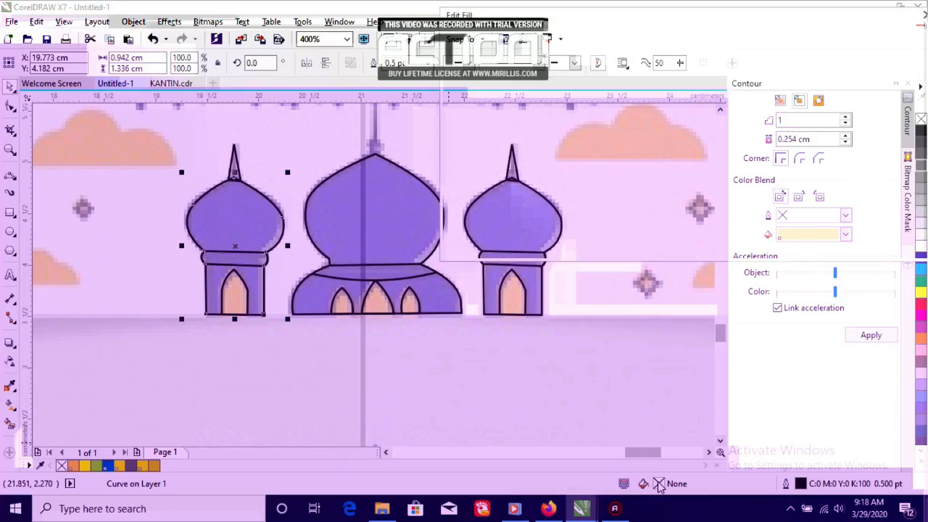
click(475, 43)
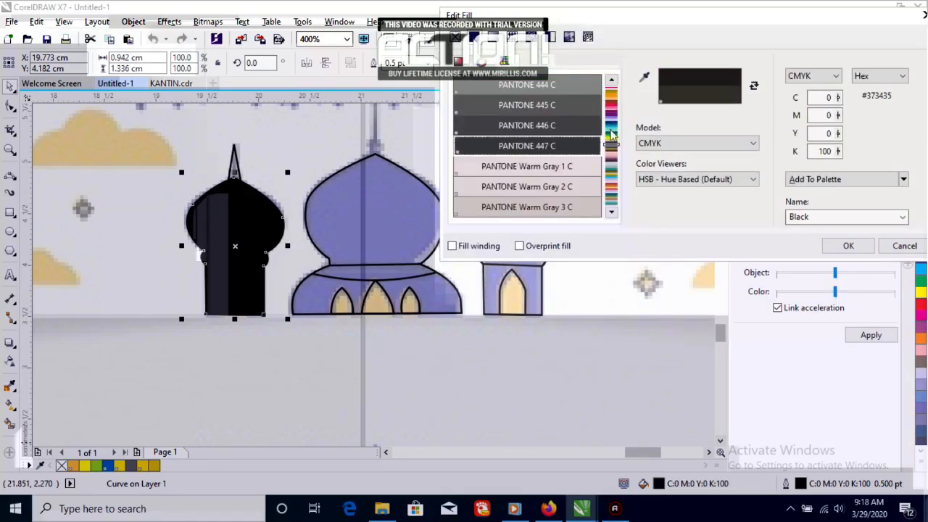
click(613, 138)
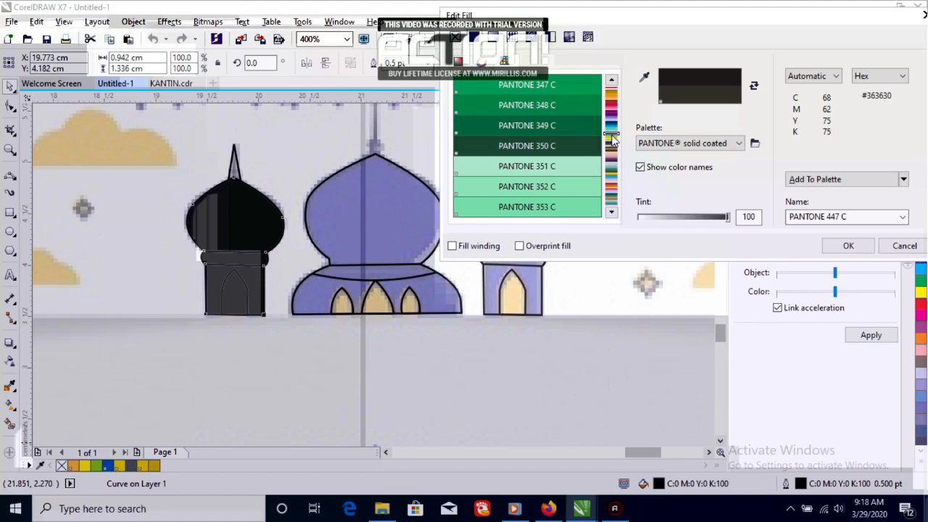
click(613, 214)
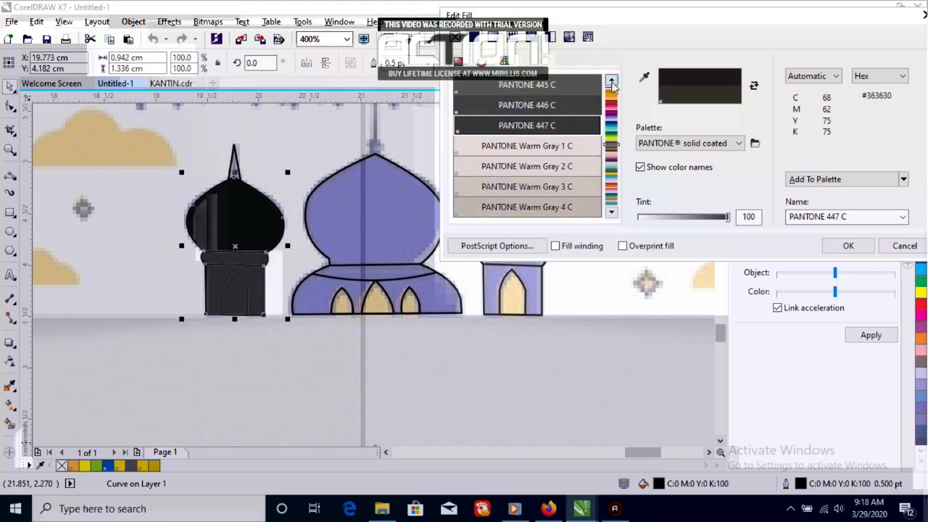
click(612, 81)
click(612, 81)
click(612, 81)
click(612, 81)
click(612, 82)
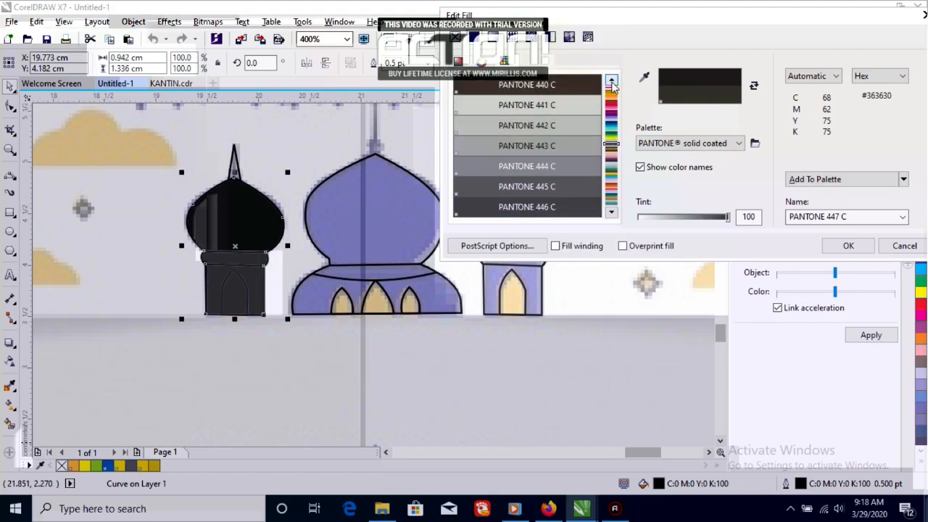
click(612, 82)
click(612, 81)
drag(611, 144, 611, 133)
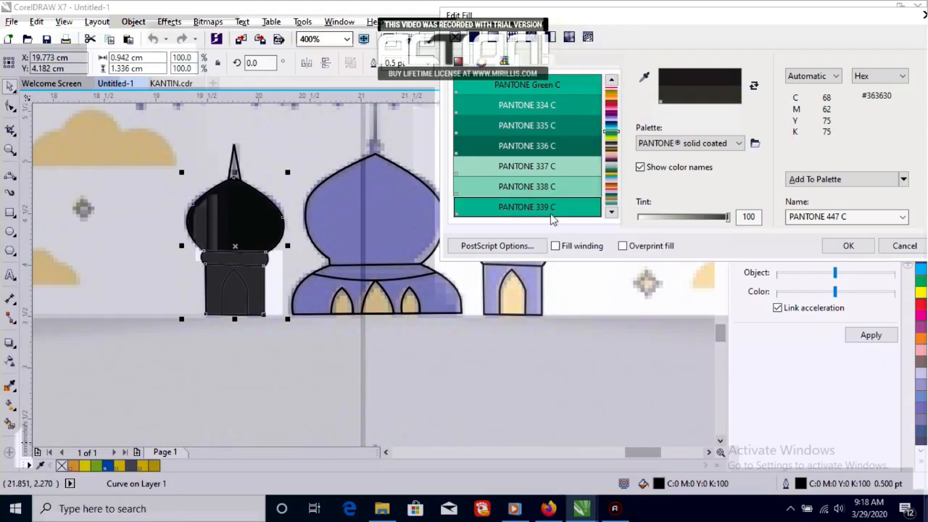
click(553, 208)
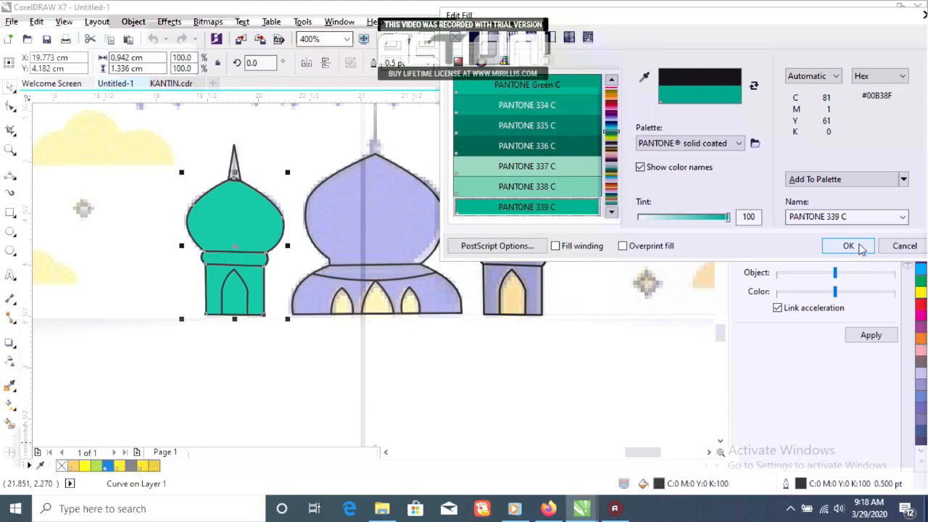
click(849, 246)
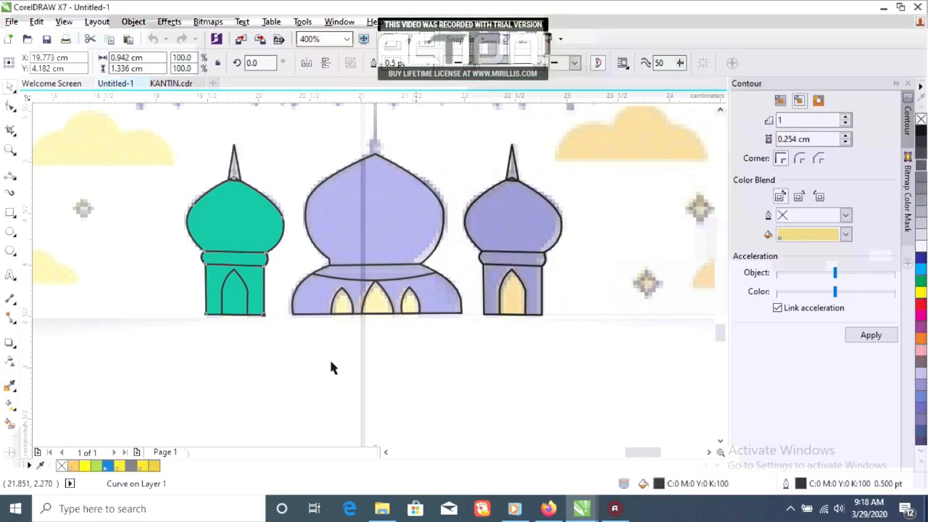
Fill the left minaret's collar band, doorway and spire with PANTONE 116 C
click(249, 266)
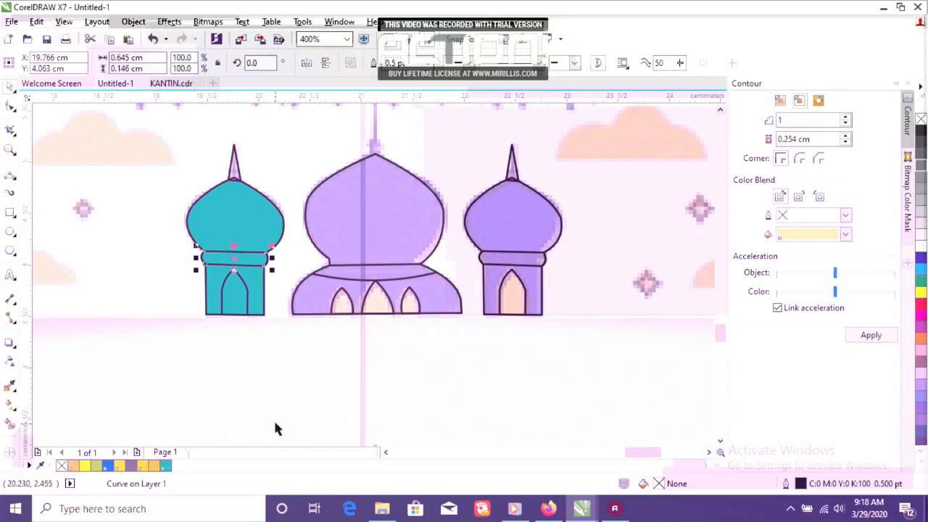
click(143, 466)
click(238, 284)
click(144, 466)
click(234, 174)
click(144, 466)
click(222, 208)
click(234, 170)
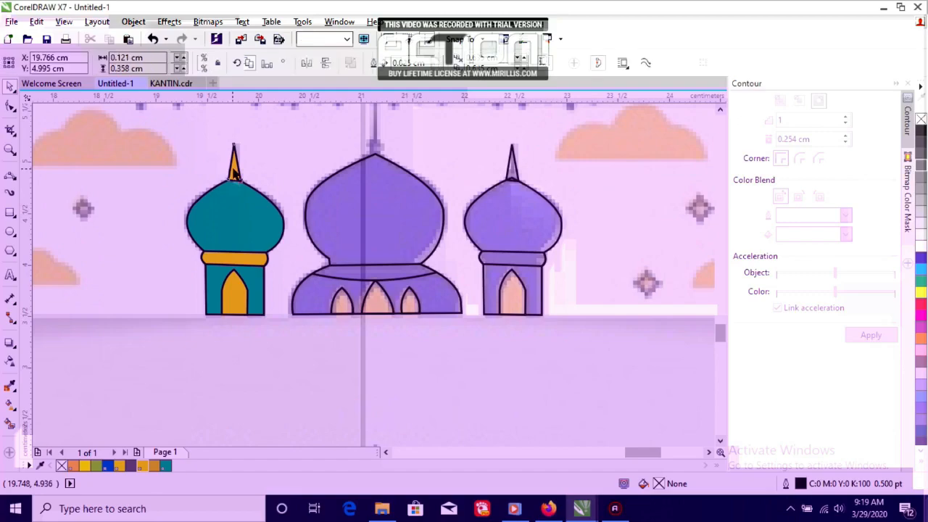
click(295, 425)
Fill the right minaret's body with PANTONE 339 C and its collar band, doorway and spire with PANTONE 116 C
click(543, 292)
click(166, 467)
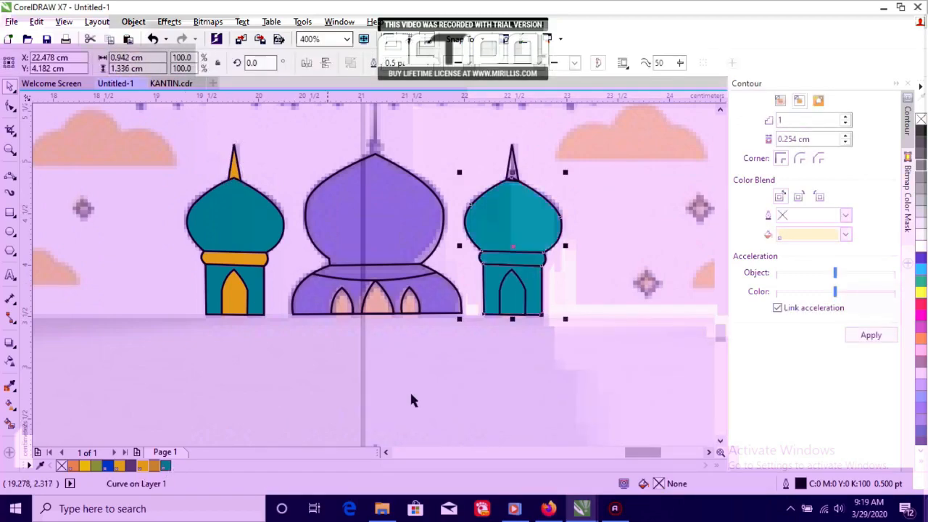
click(519, 265)
click(143, 466)
click(517, 275)
click(143, 467)
click(512, 174)
click(143, 466)
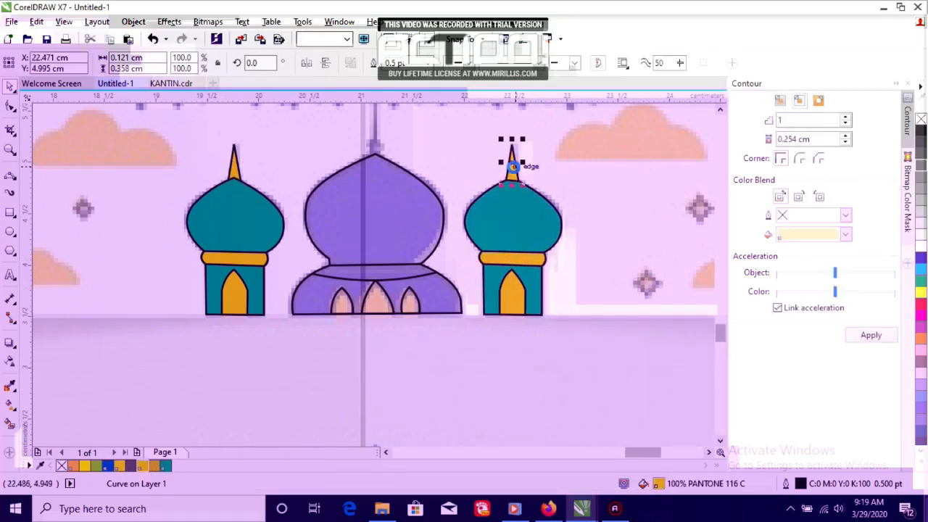
Fill the central mosque's dome and base with PANTONE 339 C and its three doorways with PANTONE 116 C
click(383, 211)
click(167, 466)
click(341, 306)
click(143, 467)
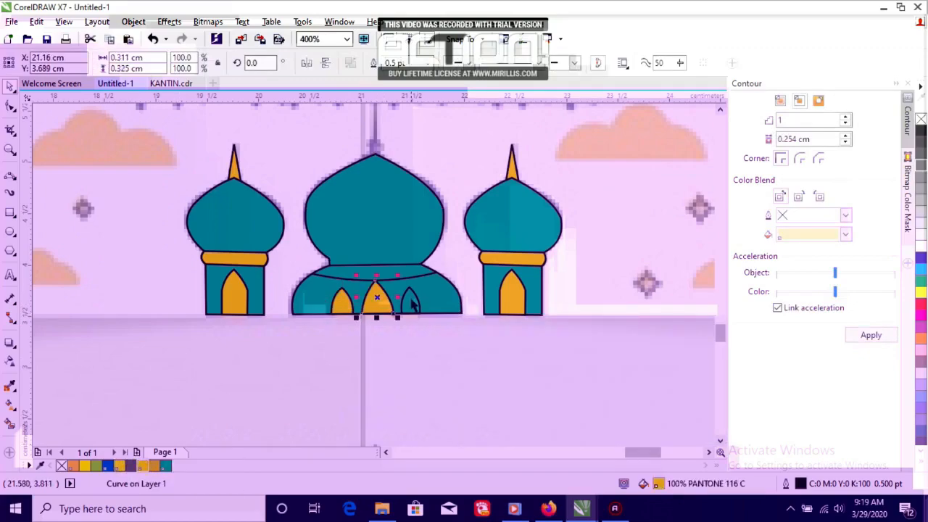
click(553, 377)
Draw a tall gold spire on top of the central dome, following the reference
scroll(375, 218, up, 2)
click(10, 176)
mouse_move(367, 228)
mouse_down()
mouse_move(380, 151)
mouse_move(376, 162)
mouse_up()
mouse_move(377, 162)
mouse_down()
mouse_move(385, 229)
mouse_move(367, 228)
mouse_up()
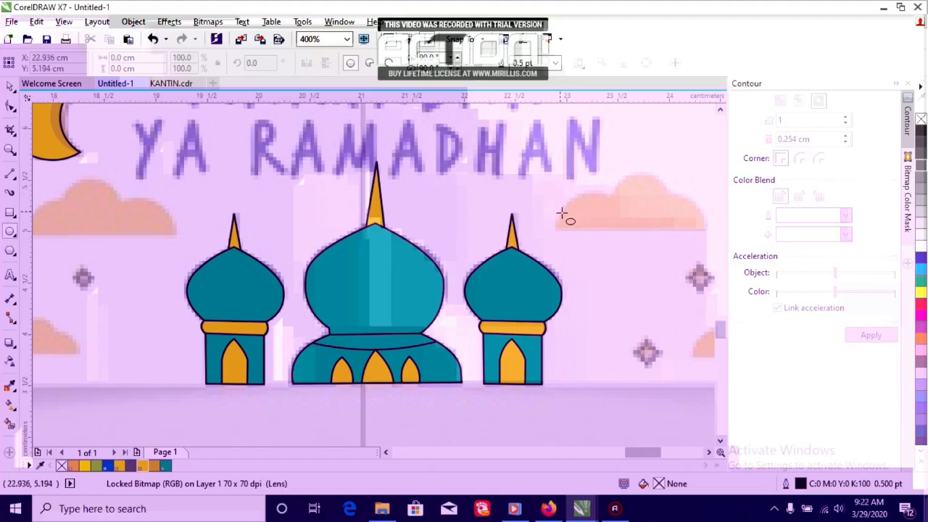
Draw a circle over the left part of the reference cloud beside the right minaret and size it to about 0.913 cm
drag(562, 213, 631, 278)
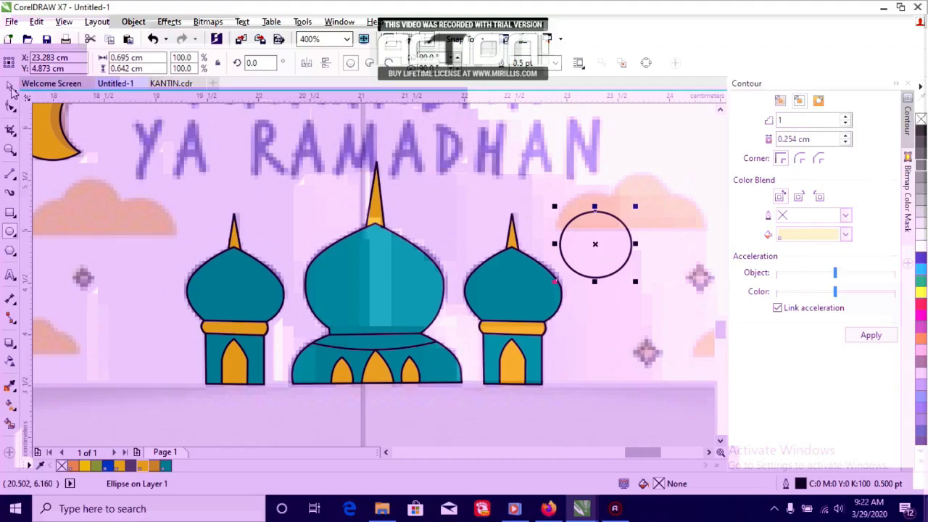
click(148, 57)
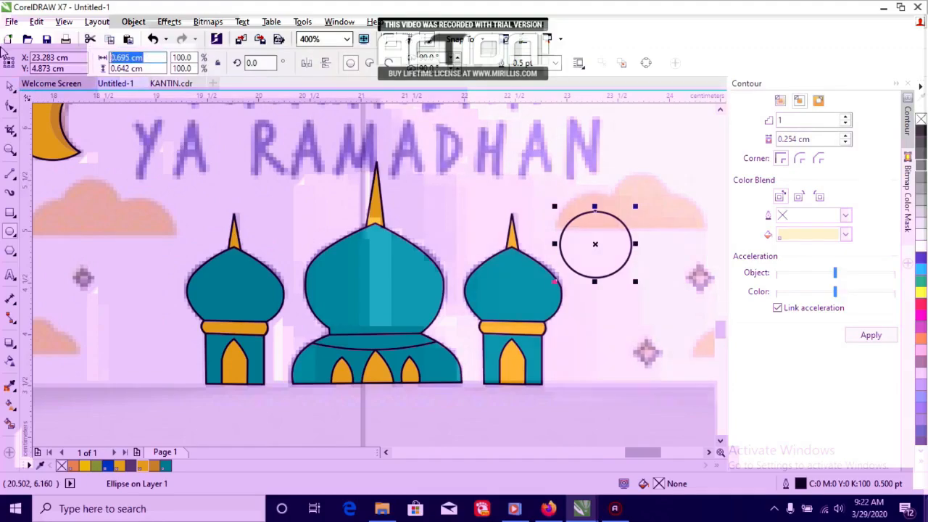
key(Return)
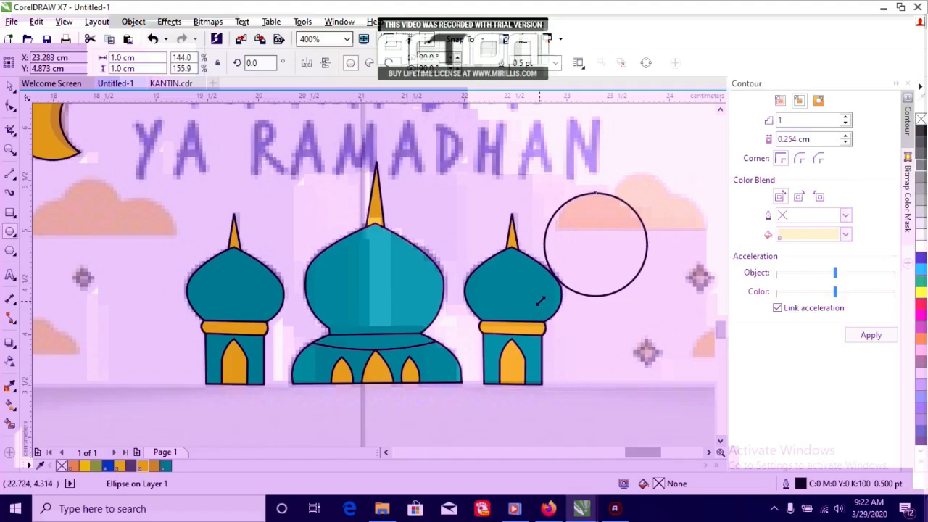
drag(541, 300, 547, 293)
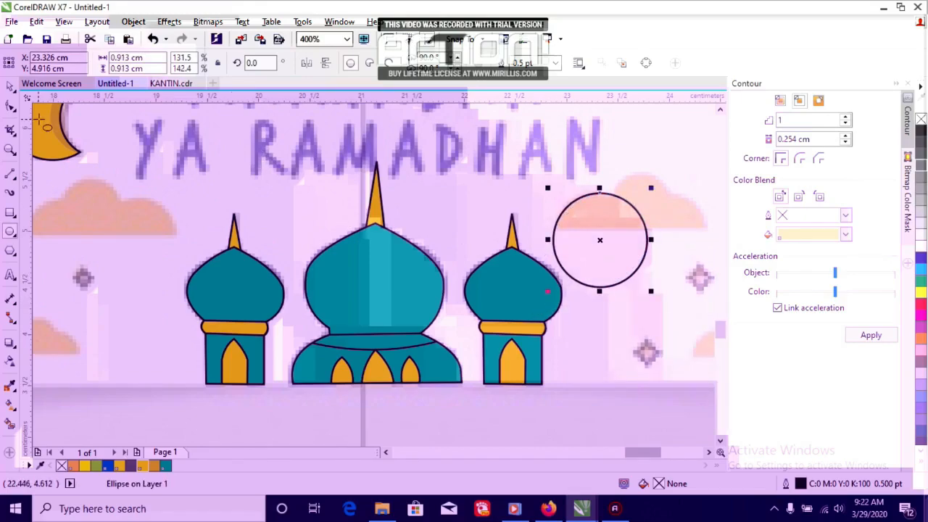
click(11, 84)
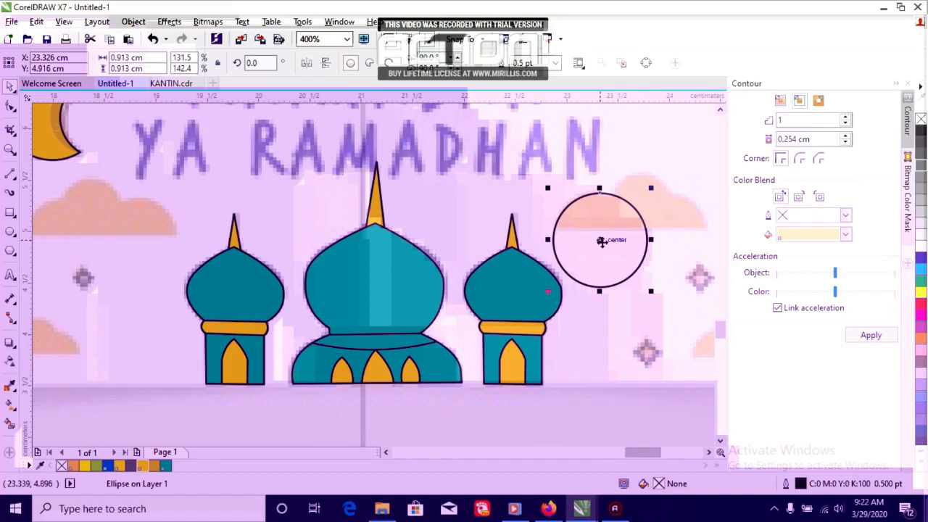
Copy the circle, shrink the copy to about 0.569 cm and fit it over the reference cloud's top bump
drag(602, 242, 565, 185)
right_click(565, 185)
drag(512, 131, 546, 166)
drag(575, 199, 635, 203)
drag(677, 168, 674, 170)
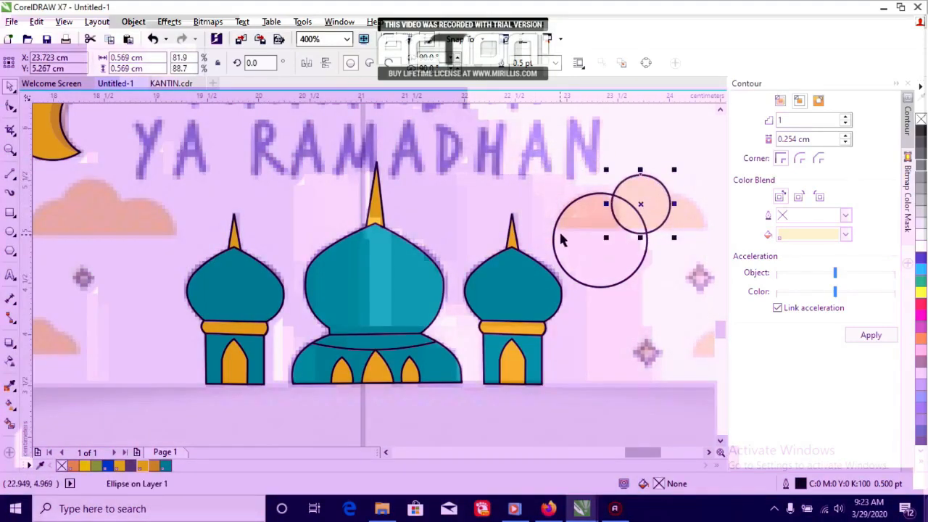
Copy the large circle over the cloud's right part and weld all three circles into one cloud outline
drag(601, 240, 631, 252)
right_click(630, 252)
drag(630, 252, 663, 240)
click(619, 343)
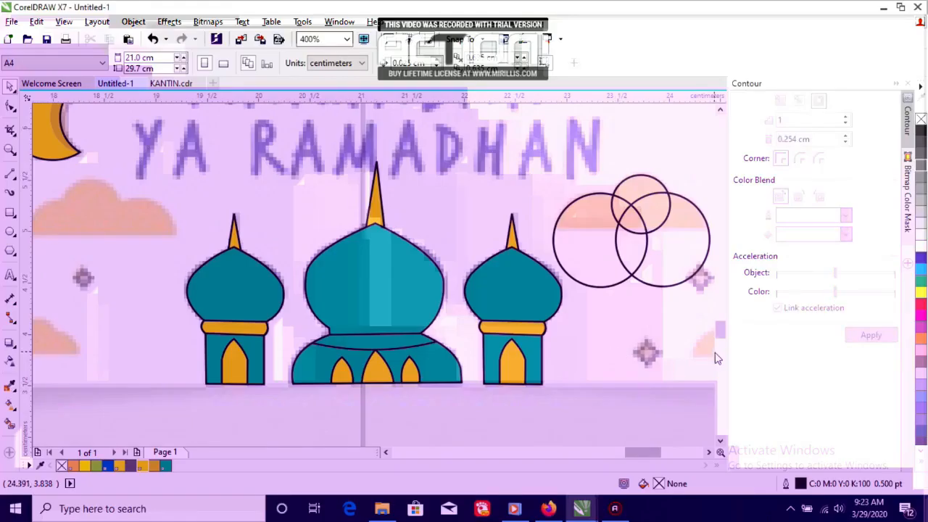
scroll(704, 336, right, 1)
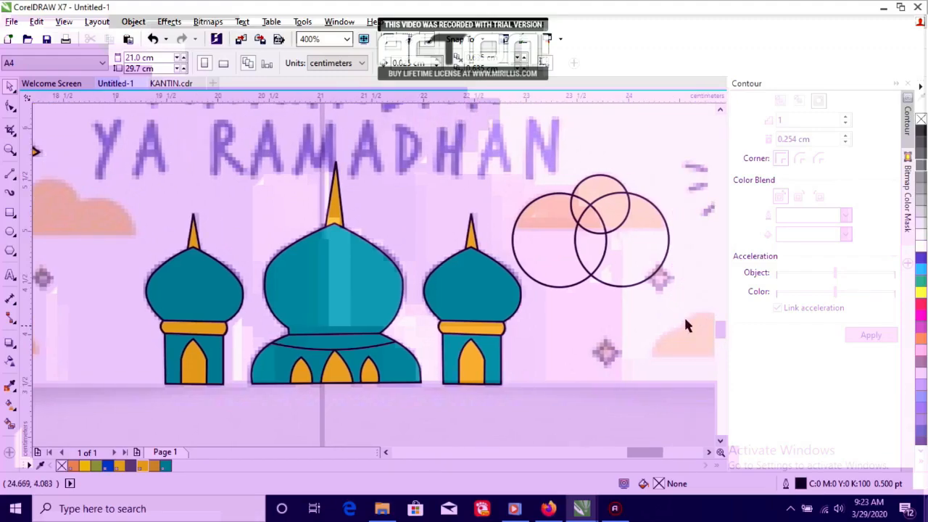
drag(687, 326, 483, 129)
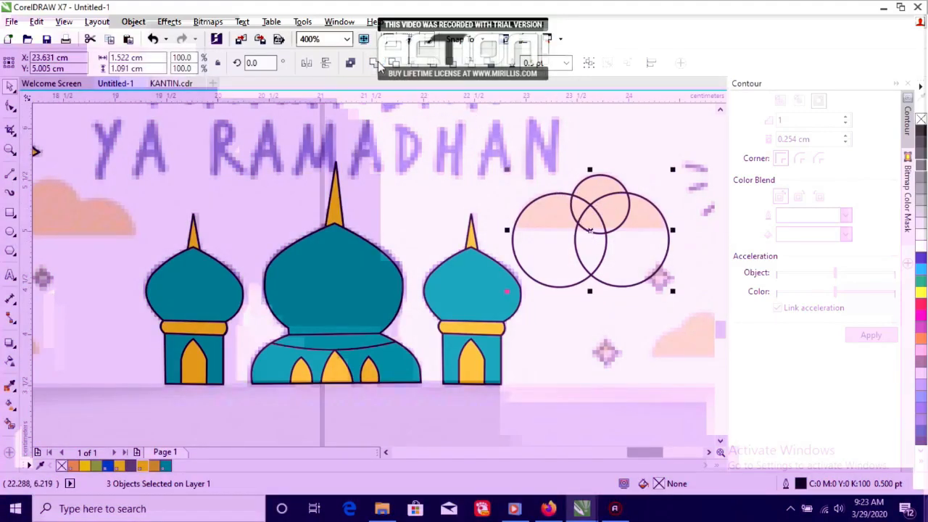
click(378, 63)
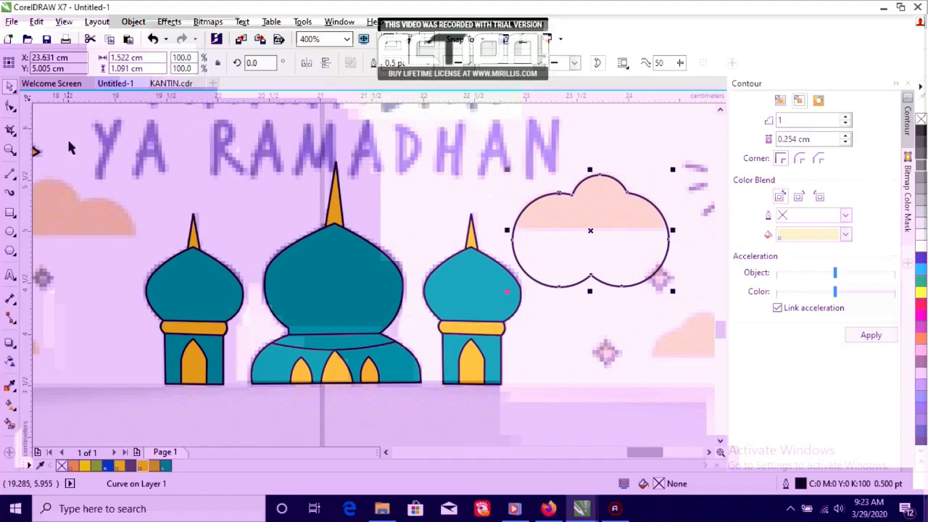
Flatten the cloud's base by trimming it with a rectangle about 2.02 × 0.89 cm, and delete the rectangle
click(11, 216)
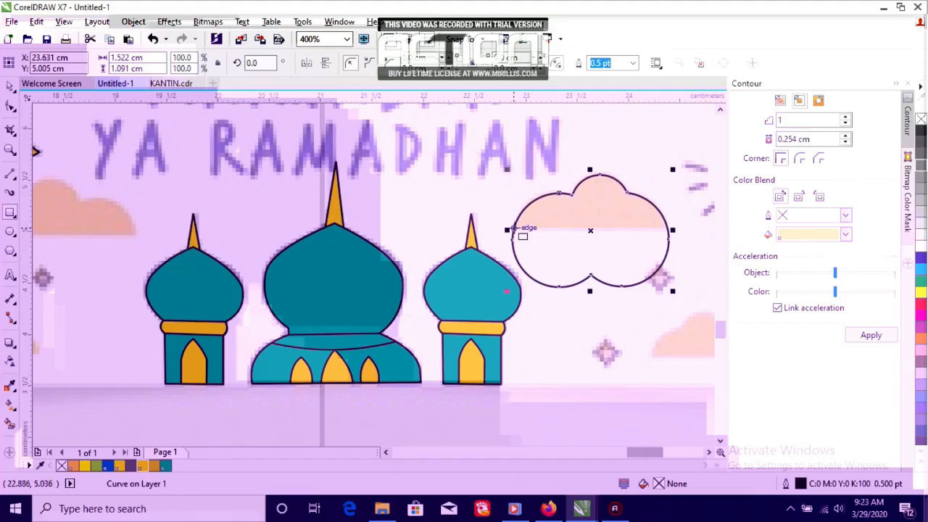
drag(514, 229, 694, 319)
drag(514, 273, 481, 274)
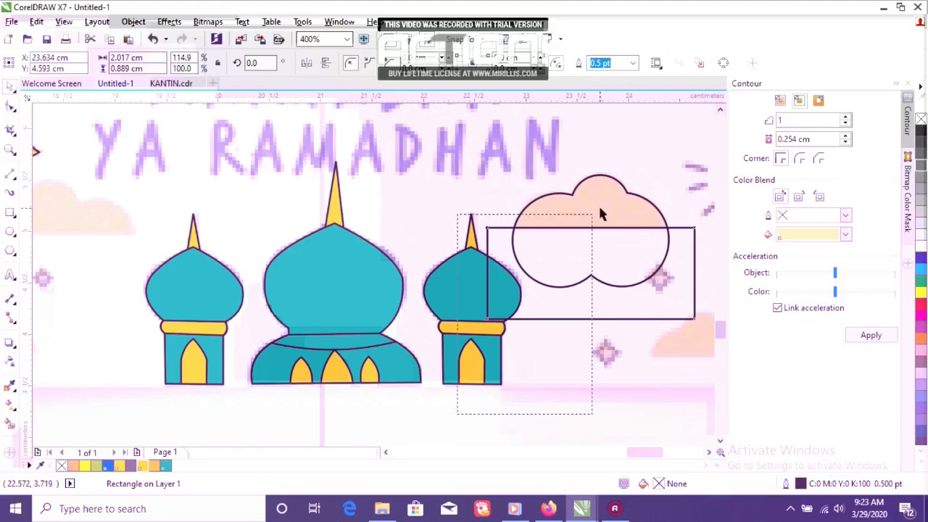
drag(598, 214, 662, 165)
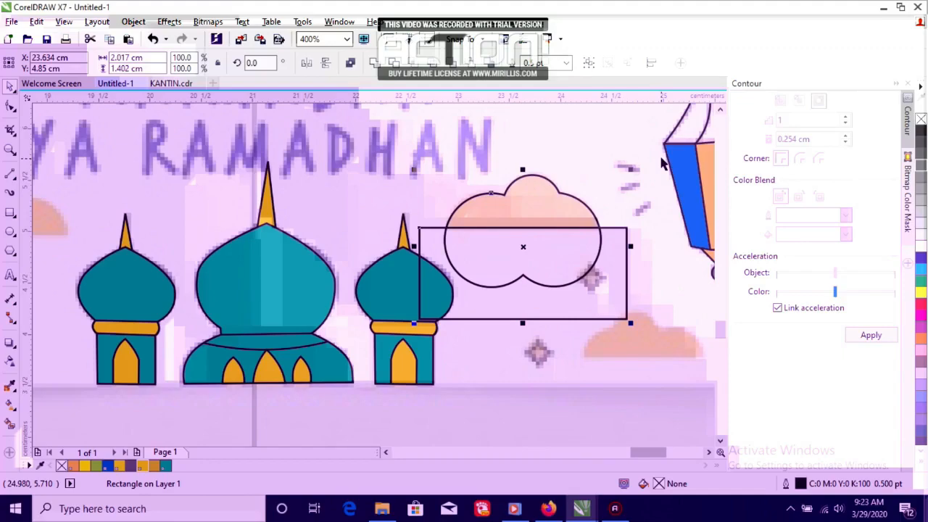
click(395, 69)
click(520, 356)
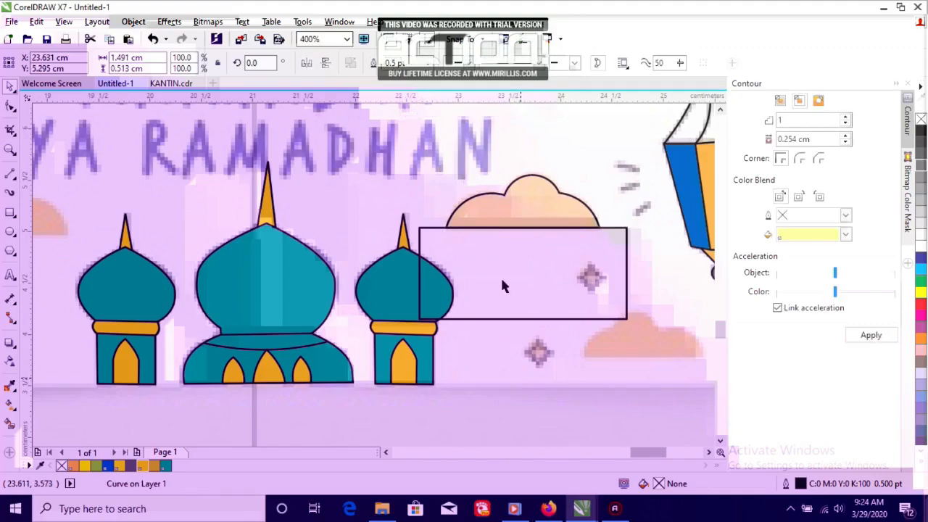
click(502, 271)
key(Delete)
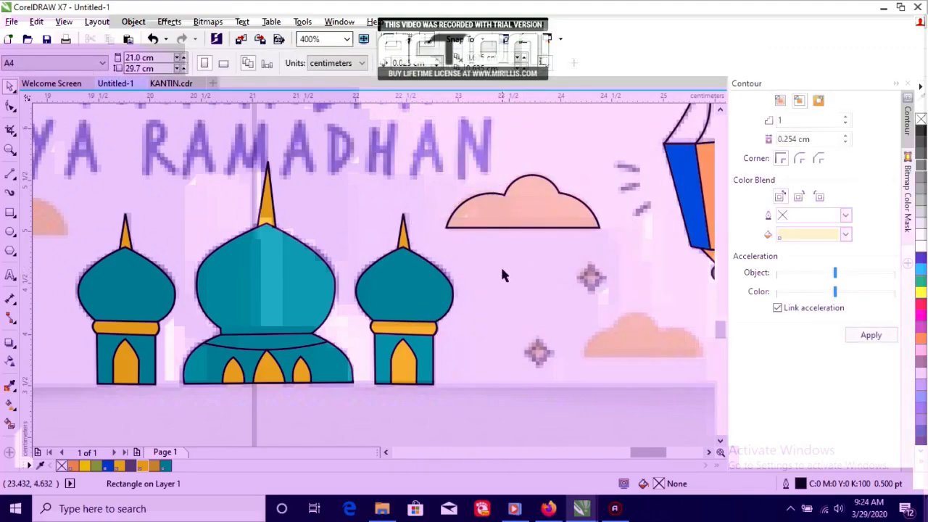
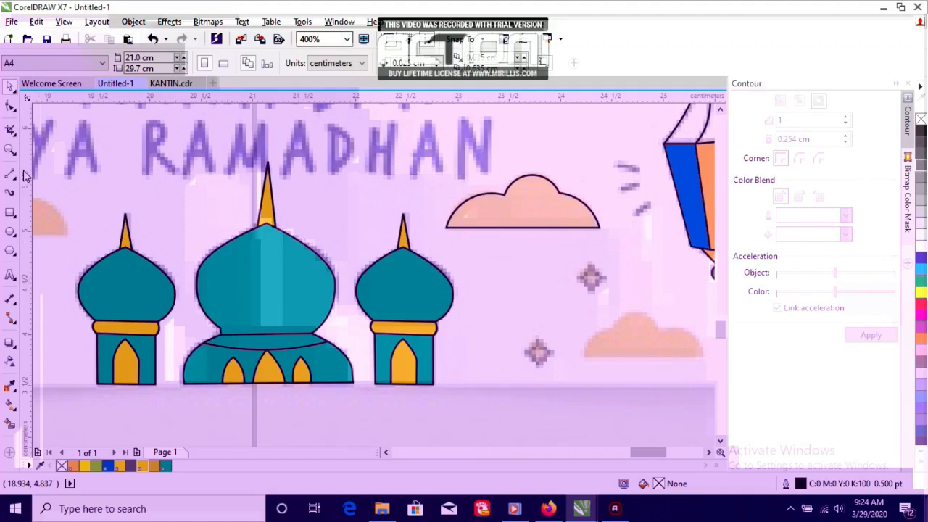
Draw a closed four-pointed star about 0.74 × 1.07 cm from four 3-point curves beneath the cloud and fill it gold
click(17, 180)
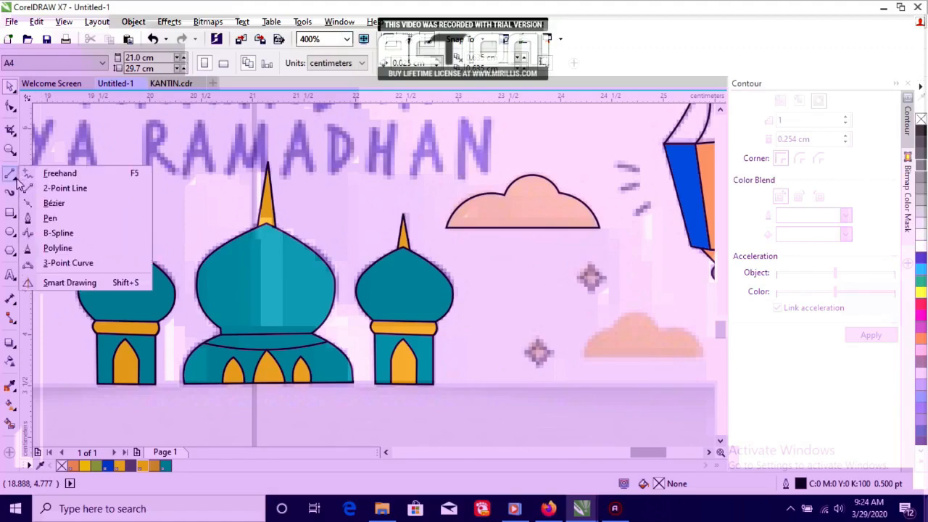
click(68, 263)
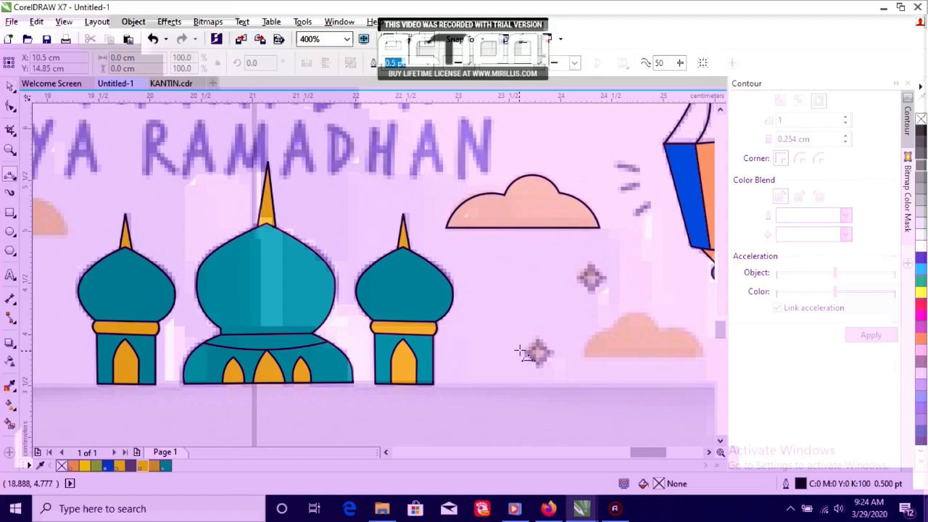
drag(531, 256, 498, 310)
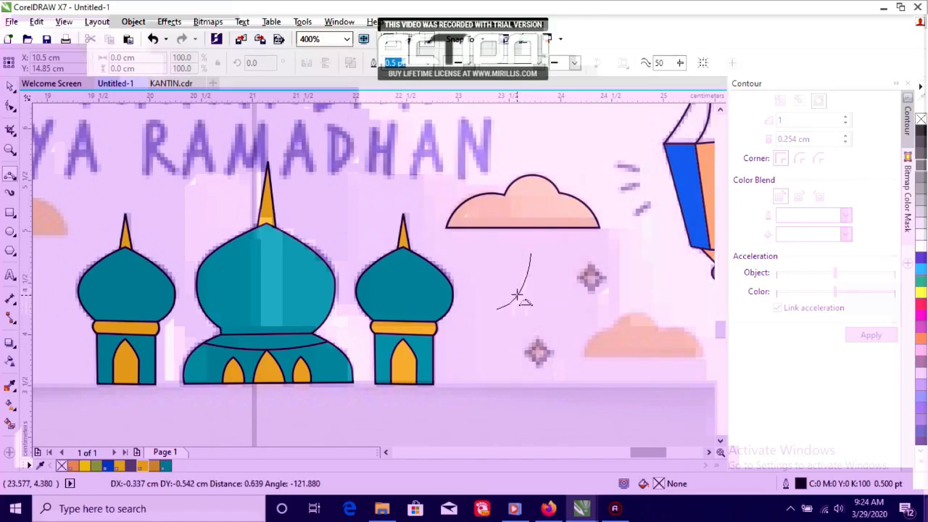
click(522, 293)
drag(532, 255, 541, 353)
click(551, 300)
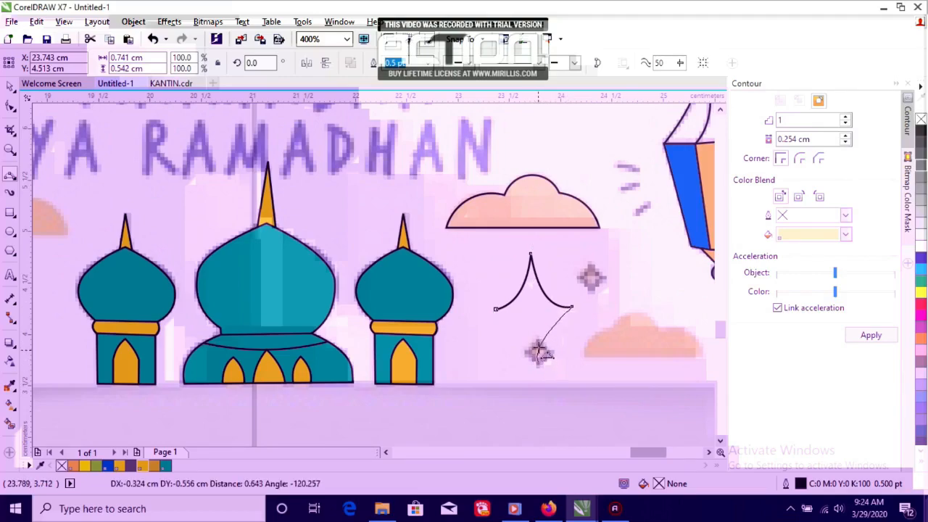
click(544, 327)
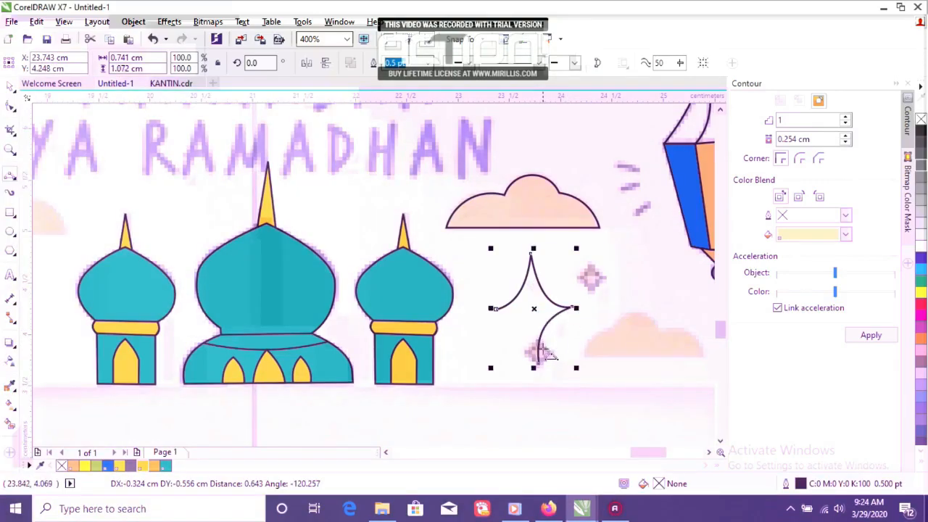
drag(539, 362, 495, 310)
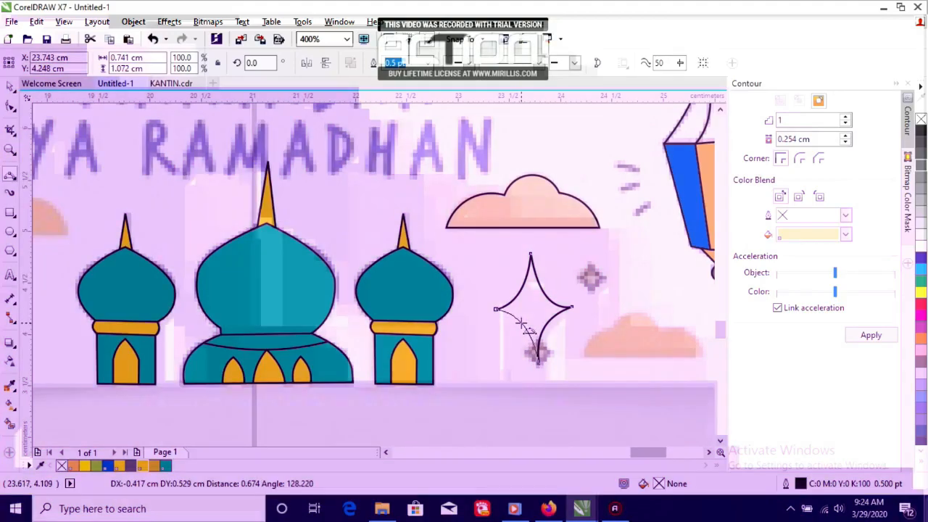
click(523, 325)
key(space)
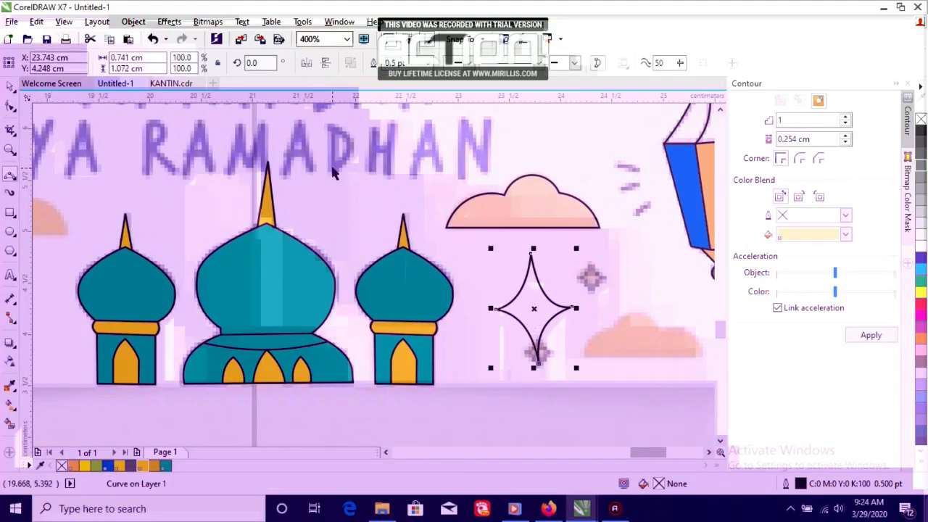
click(150, 468)
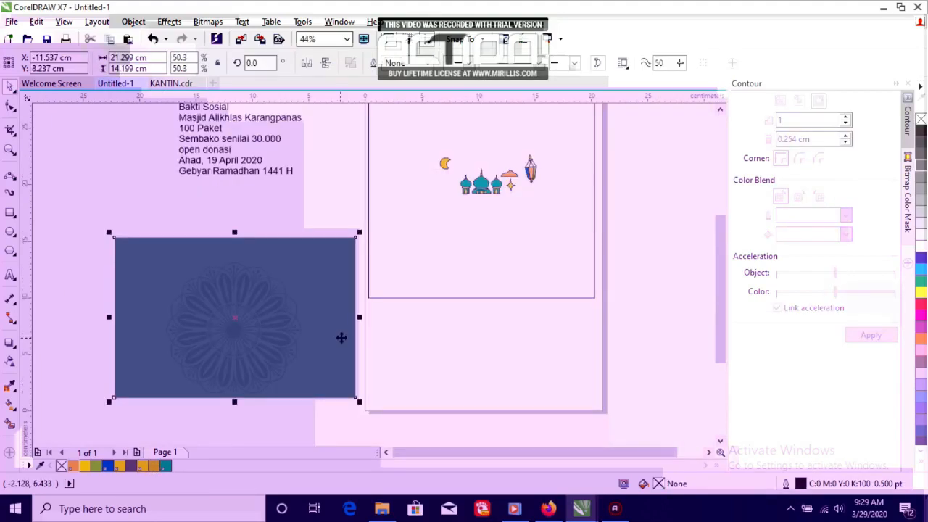
Delete the dark background rectangle behind the mandala ornament and reposition the mandala
click(341, 344)
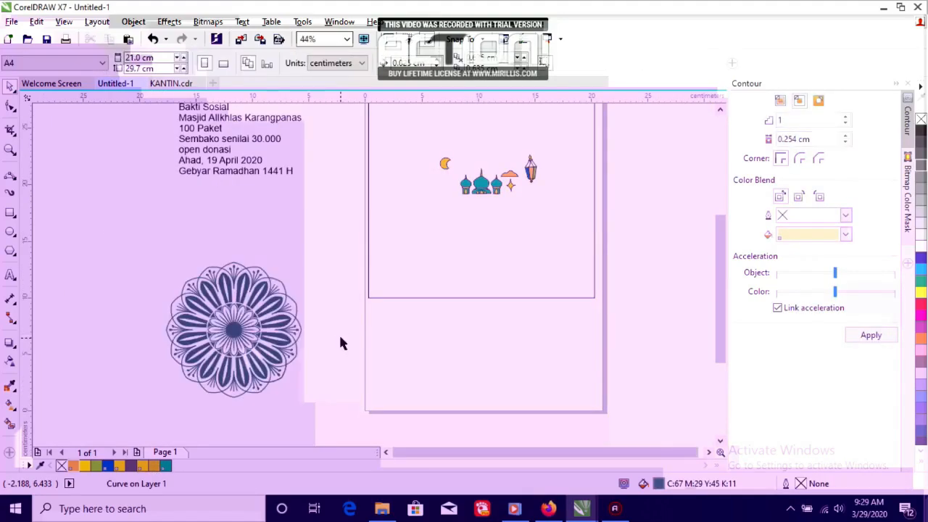
click(264, 354)
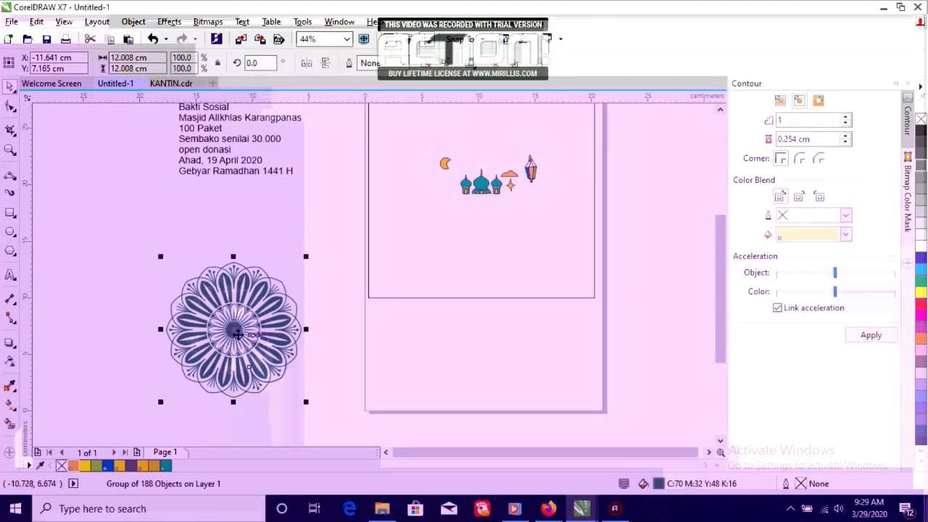
drag(235, 335, 506, 274)
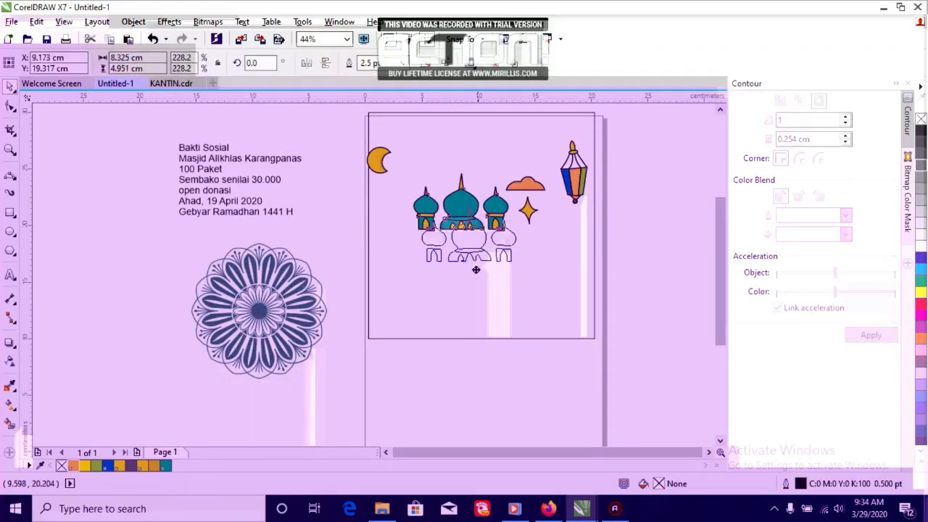
Move the mosque, star, lantern and moon out of the flyer square
drag(460, 207, 345, 371)
drag(529, 207, 429, 401)
drag(570, 177, 479, 407)
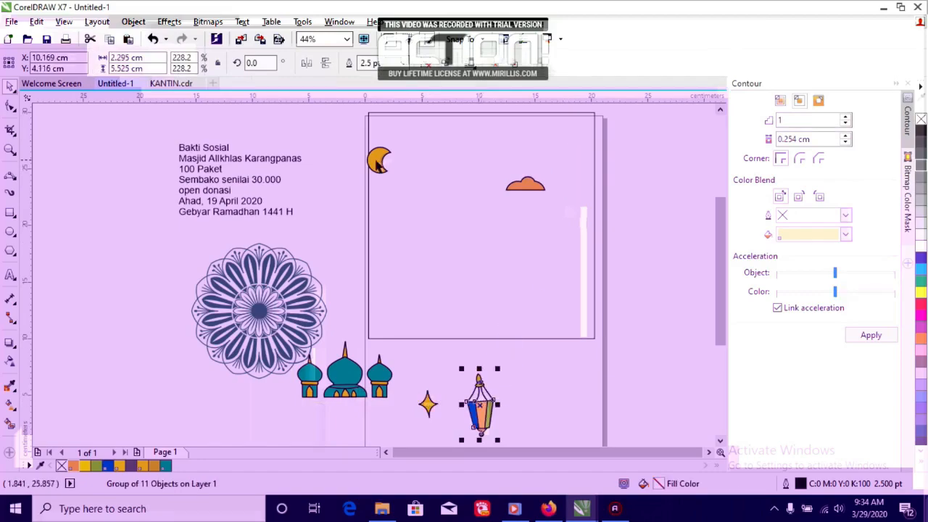
drag(378, 163, 331, 211)
Set the cloud, about 6.16 × 2.12 cm, into the flyer square's lower-left corner and duplicate it towards the centre
click(525, 185)
drag(516, 187, 396, 335)
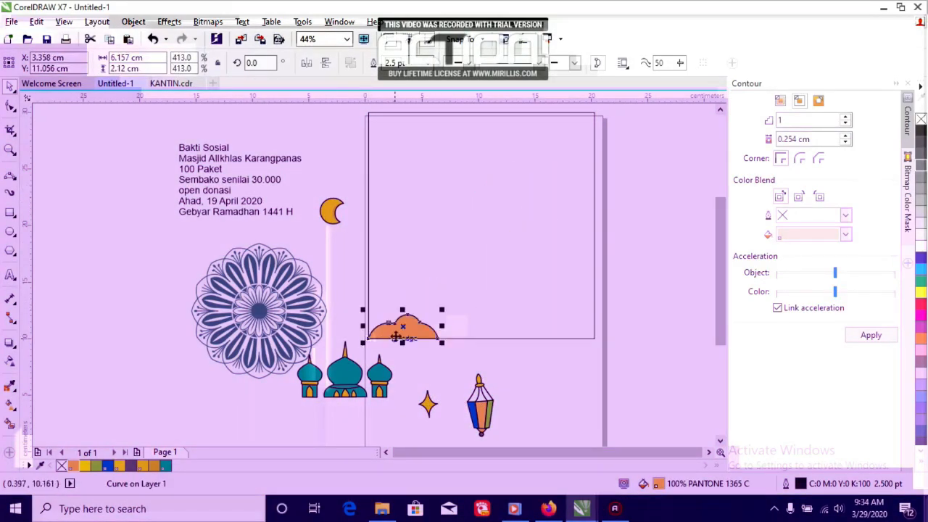
drag(442, 309, 551, 295)
key(ctrl+d)
drag(510, 321, 510, 265)
right_click(510, 265)
Line the rest of the square's bottom edge with resized cloud copies and park a spare copy outside the page beside the mandala
drag(433, 238, 474, 252)
mouse_move(514, 271)
mouse_down()
mouse_move(562, 326)
mouse_move(562, 308)
mouse_move(594, 339)
mouse_move(525, 239)
mouse_up()
click(633, 272)
right_click(525, 240)
mouse_move(524, 245)
mouse_down()
mouse_move(341, 224)
mouse_move(161, 248)
mouse_up()
Select the overlapping clouds along the square's bottom edge and shape them into one continuous cloud bank
drag(625, 274, 343, 371)
click(434, 63)
click(675, 233)
Enlarge the mosque group to about 10.54 × 6.27 cm and centre it in the flyer square above the clouds
click(344, 373)
drag(293, 338, 267, 322)
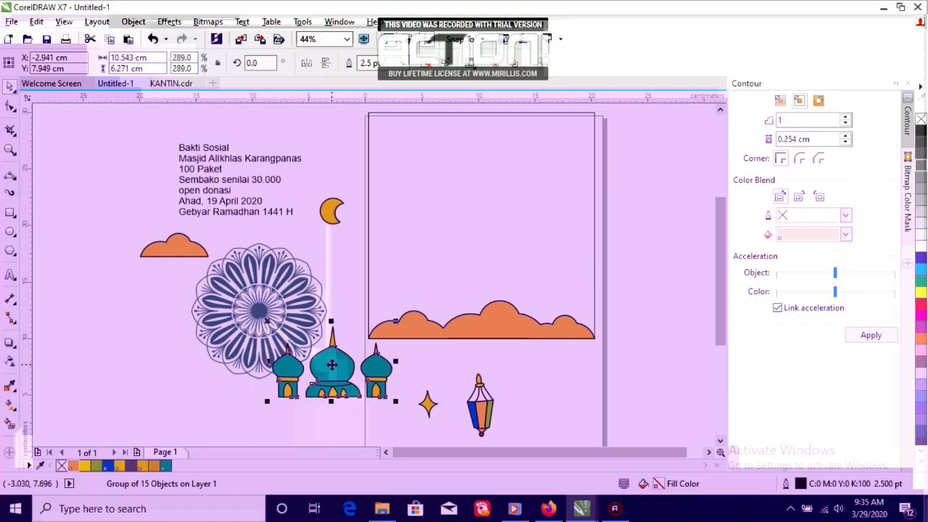
drag(331, 365, 483, 262)
Draw a flat ellipse about 11.6 × 0.98 cm under the mosque, filled 90% black without outline, and send it to the back
key(F7)
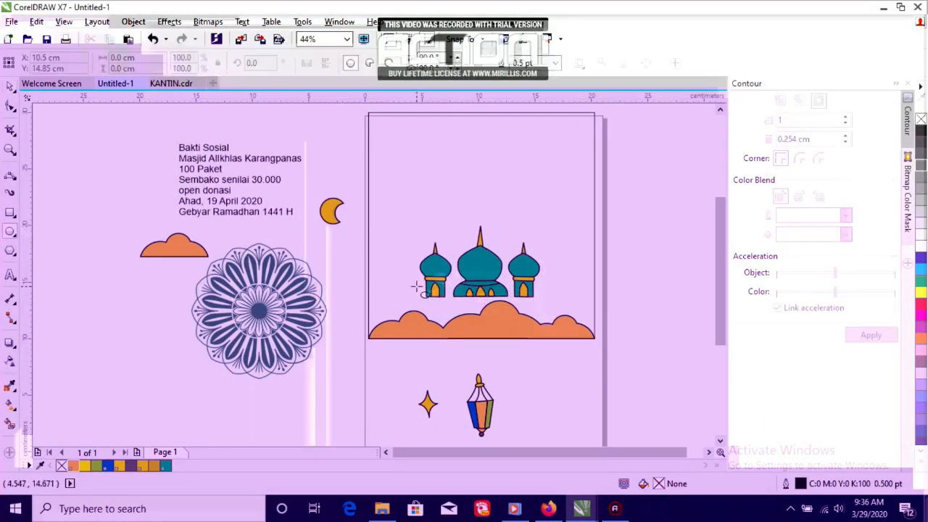
drag(410, 287, 552, 305)
click(921, 152)
click(556, 63)
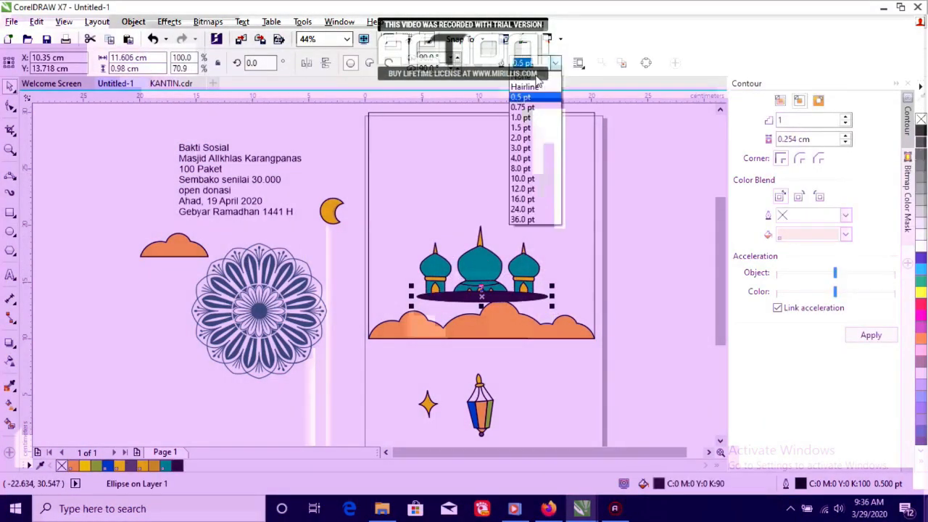
click(525, 75)
key(shift+Page_Down)
Apply a uniform transparency to the dark ellipse under the mosque so it works as a ground shadow
click(10, 361)
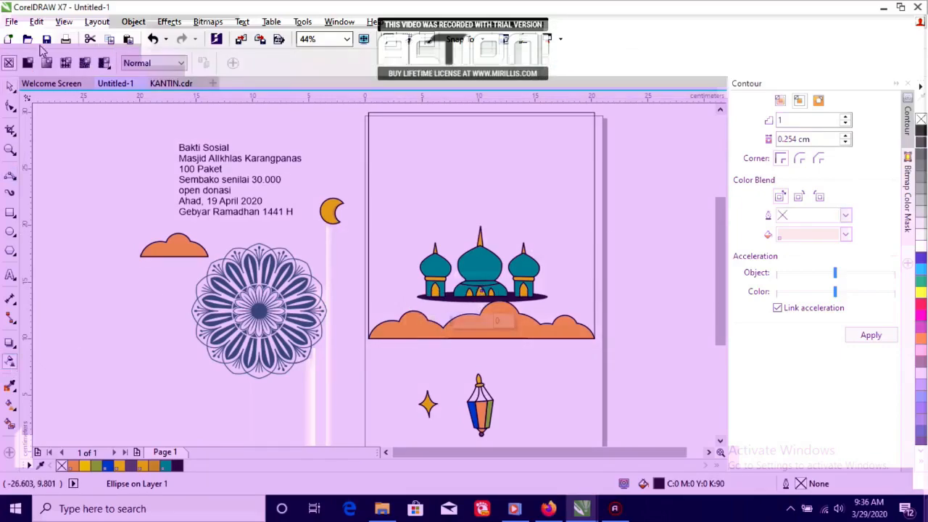
click(27, 63)
click(9, 86)
click(331, 245)
Draw a closed straight-sided trapezoid about 20 × 3.77 cm from the central mosque base to the square's bottom corners
drag(625, 204, 347, 347)
click(346, 39)
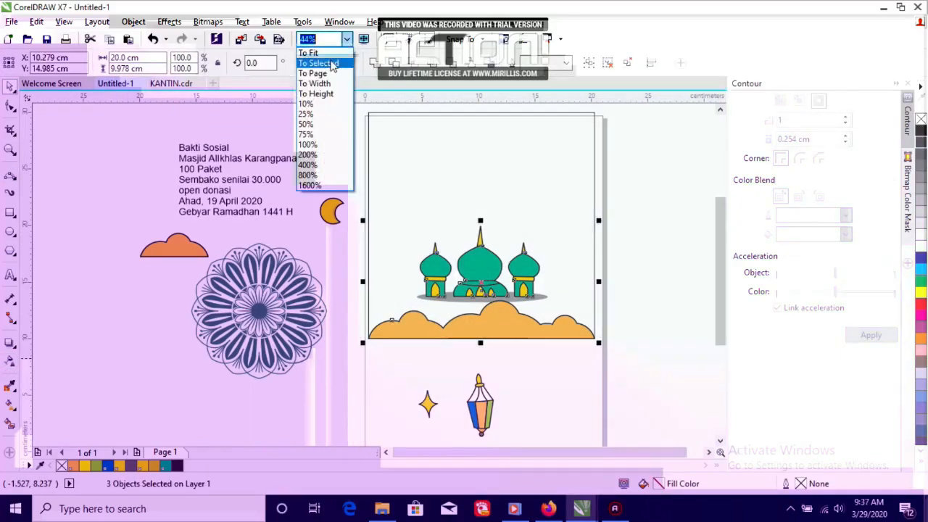
click(332, 63)
click(130, 171)
click(13, 178)
click(71, 189)
mouse_move(295, 315)
mouse_down()
mouse_move(216, 375)
mouse_move(52, 436)
mouse_move(698, 382)
mouse_move(449, 261)
mouse_up()
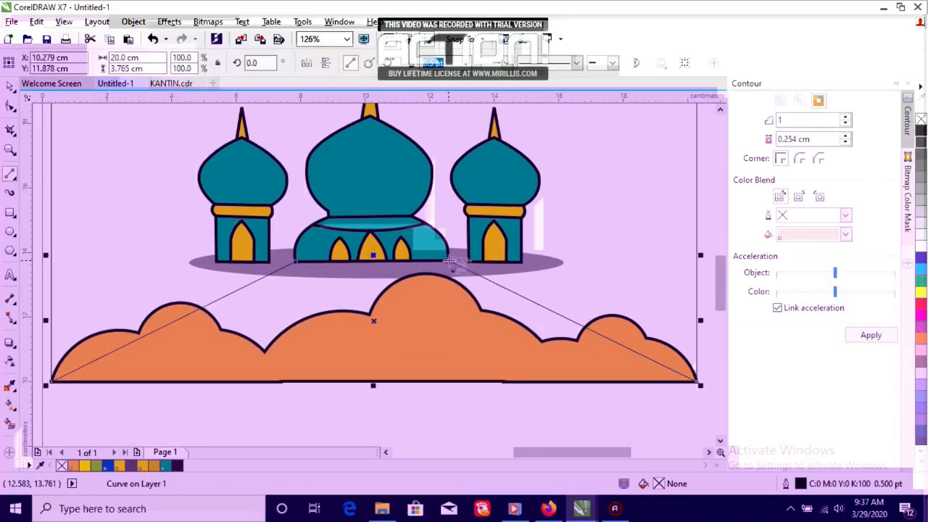
double_click(661, 485)
click(476, 45)
click(904, 246)
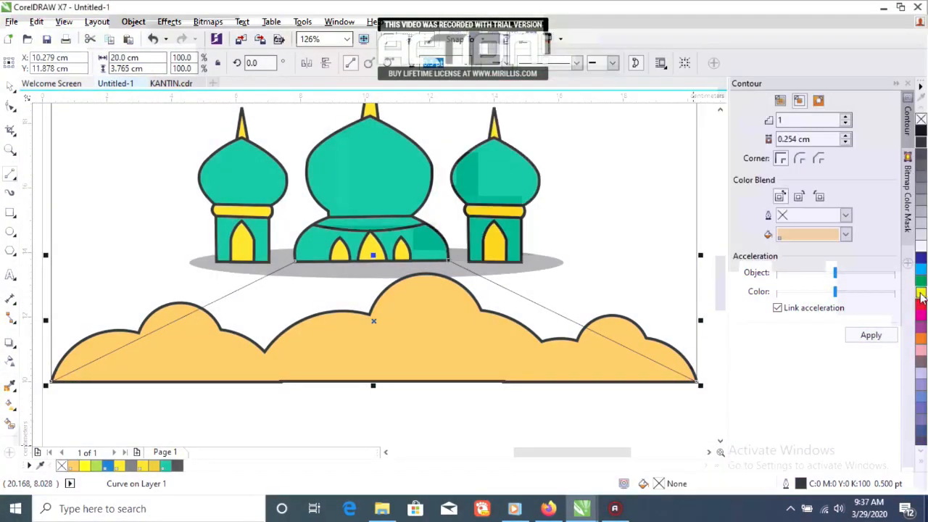
Give the trapezoid a uniform fill of PANTONE 348 C from the PANTONE solid coated palette
double_click(662, 484)
click(475, 38)
click(504, 61)
click(611, 97)
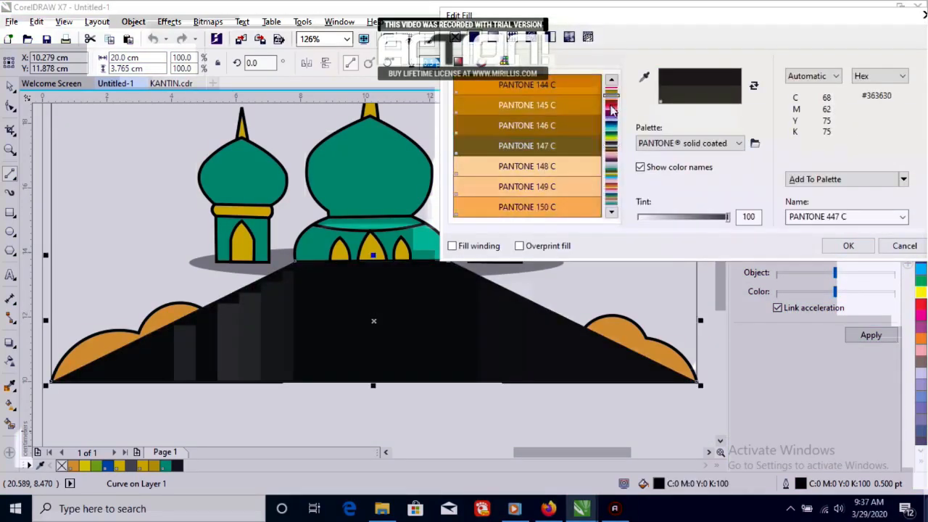
scroll(611, 111, up, 5)
click(612, 137)
click(611, 212)
click(612, 212)
click(587, 164)
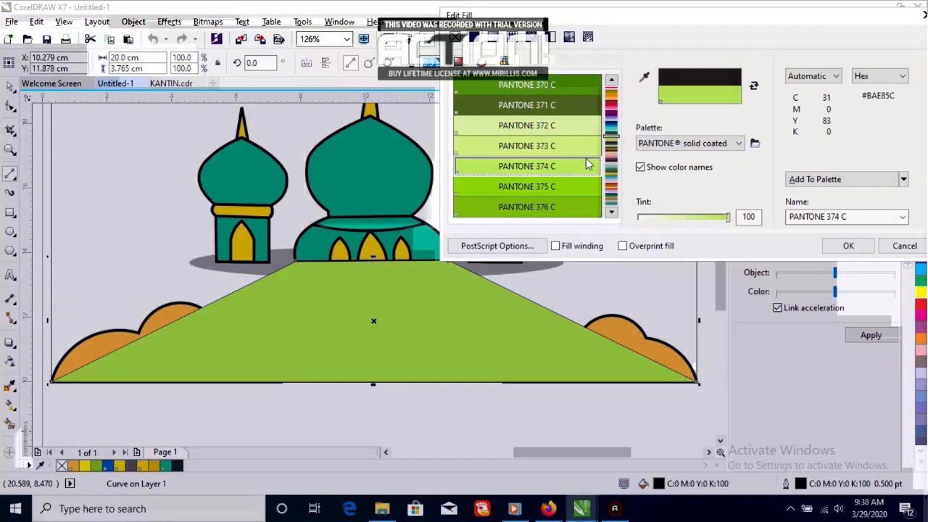
click(612, 81)
click(592, 90)
click(612, 80)
click(571, 127)
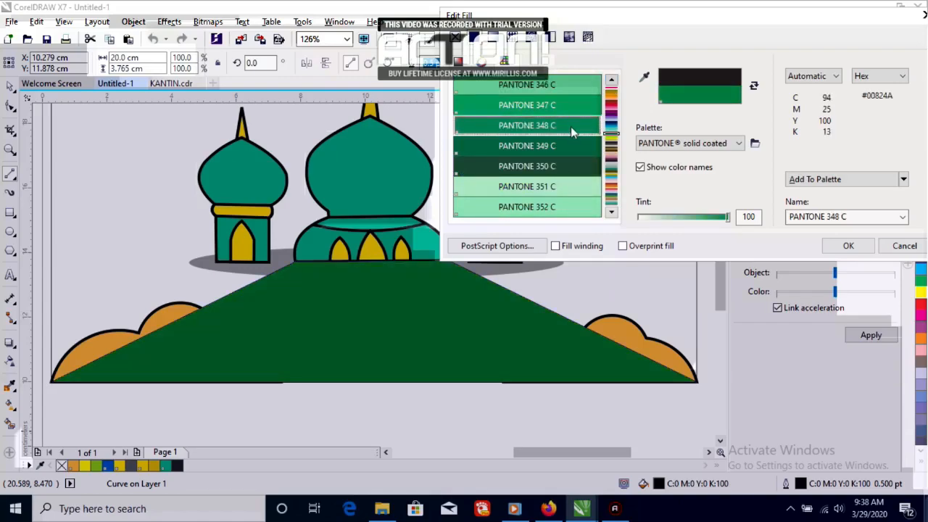
click(849, 246)
Remove the green trapezoid's outline and send it back behind the clouds
click(468, 63)
click(446, 76)
key(ctrl+Page_Down)
key(ctrl+Page_Down)
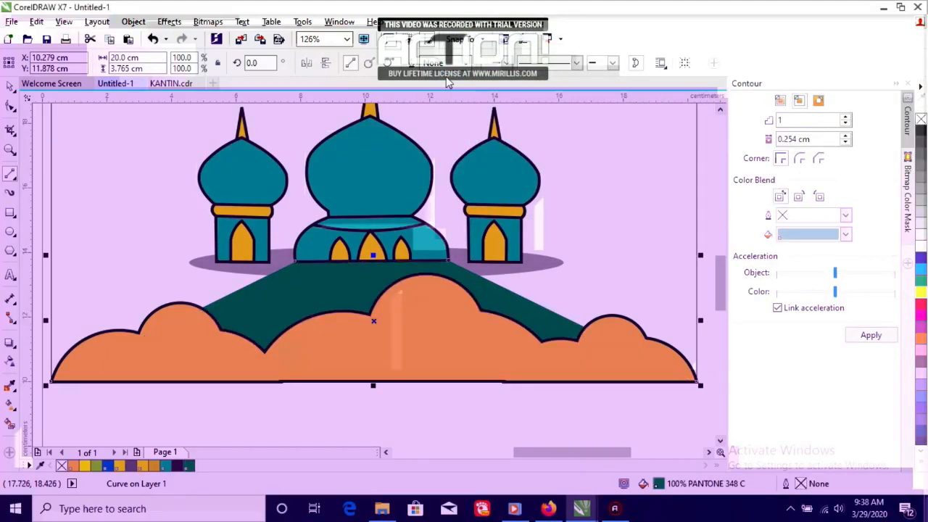
Shift the green path slightly down and nudge the mosque with its shadow down to sit on top of the path
key(F4)
click(10, 86)
click(130, 137)
drag(464, 305, 464, 309)
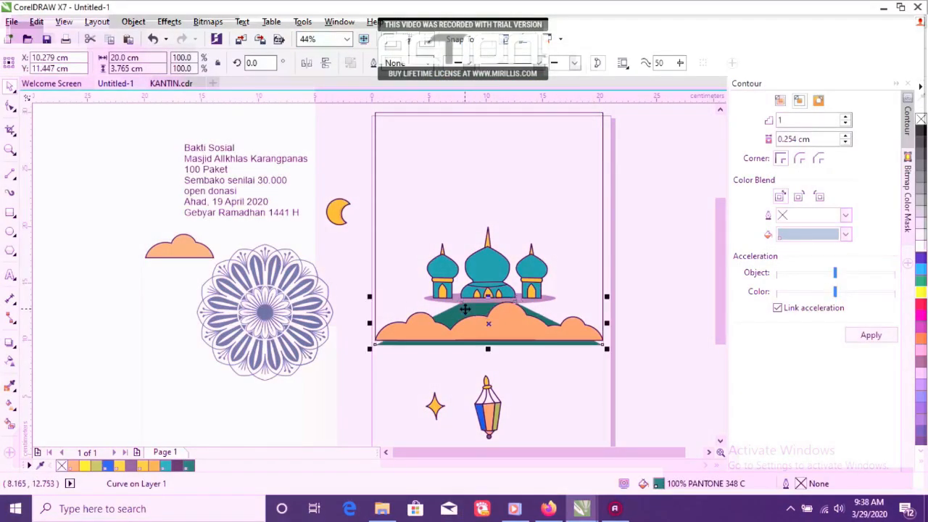
drag(577, 212, 387, 320)
key(Down)
key(Down)
key(Down)
key(Down)
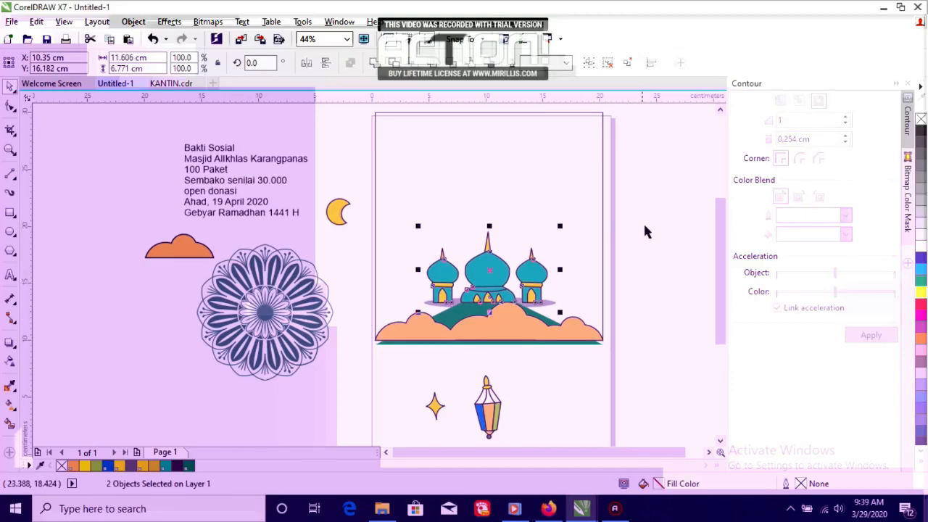
click(648, 223)
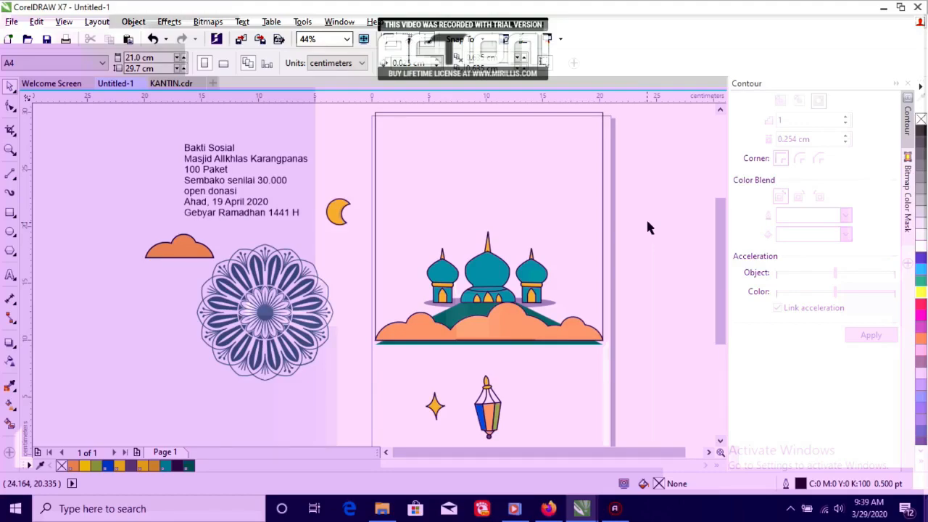
Group the mosque, shadow, green path and clouds and PowerClip the group inside the flyer square
drag(648, 224, 411, 295)
drag(341, 397, 341, 381)
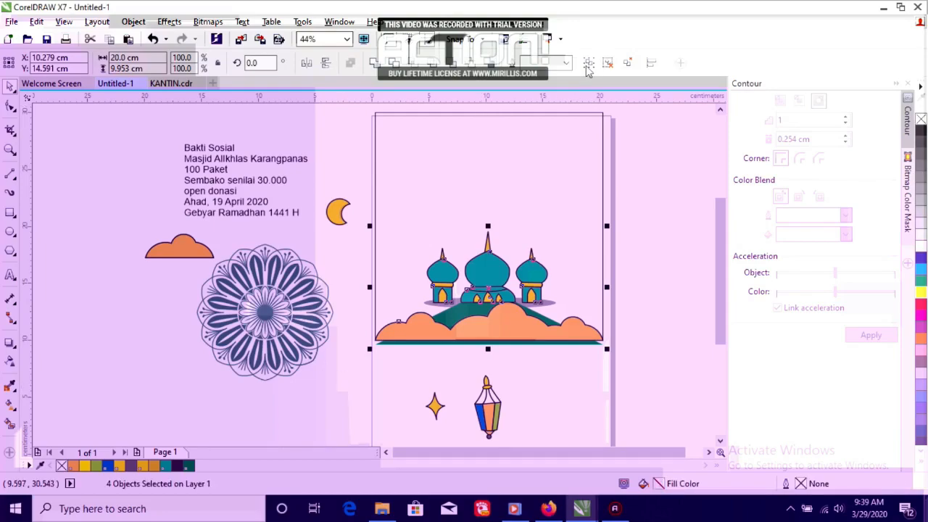
click(589, 64)
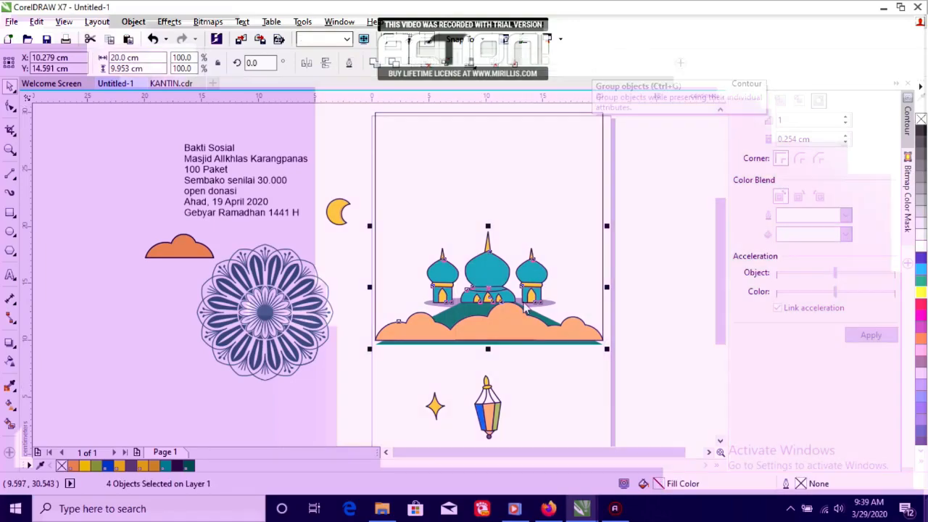
right_click(489, 317)
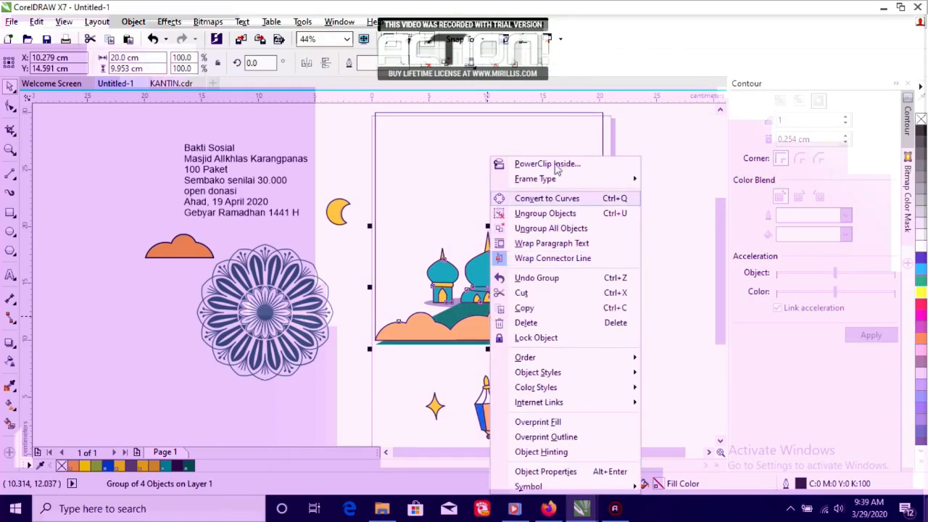
click(522, 164)
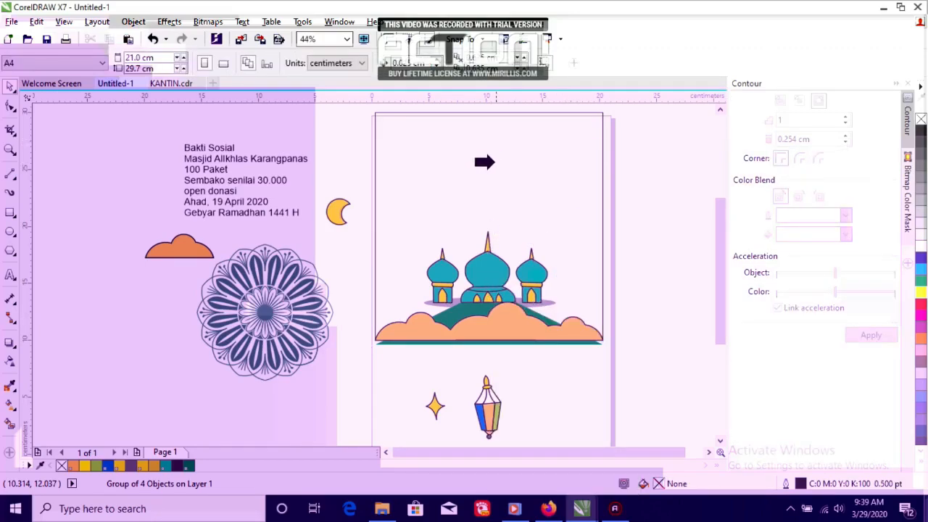
click(493, 161)
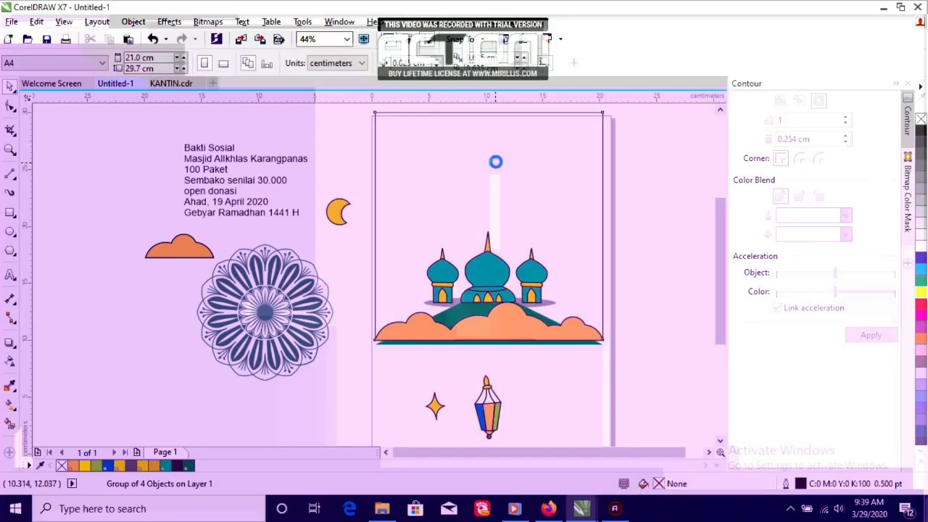
click(651, 288)
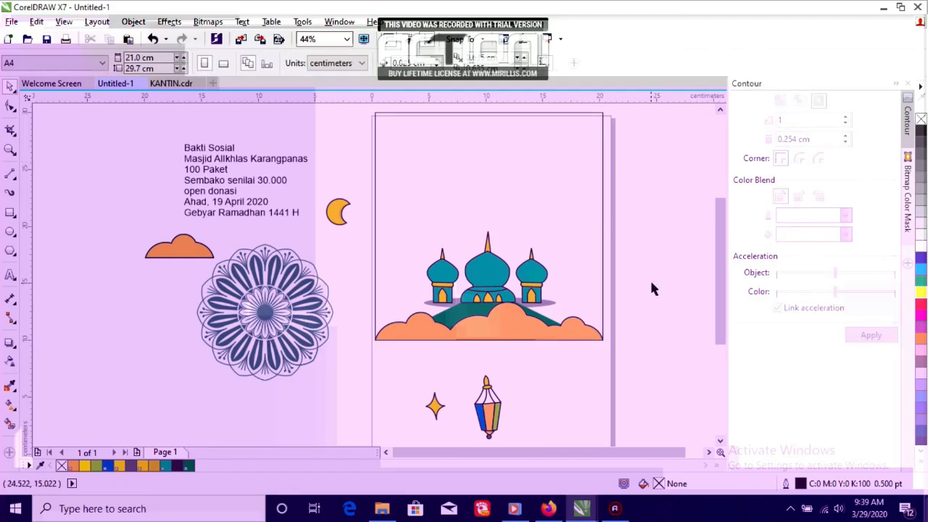
Move the lantern into the square, make a horizontally mirrored copy, and place the pair near the square's two upper corners
drag(488, 416, 504, 196)
right_click(489, 171)
click(326, 63)
click(306, 63)
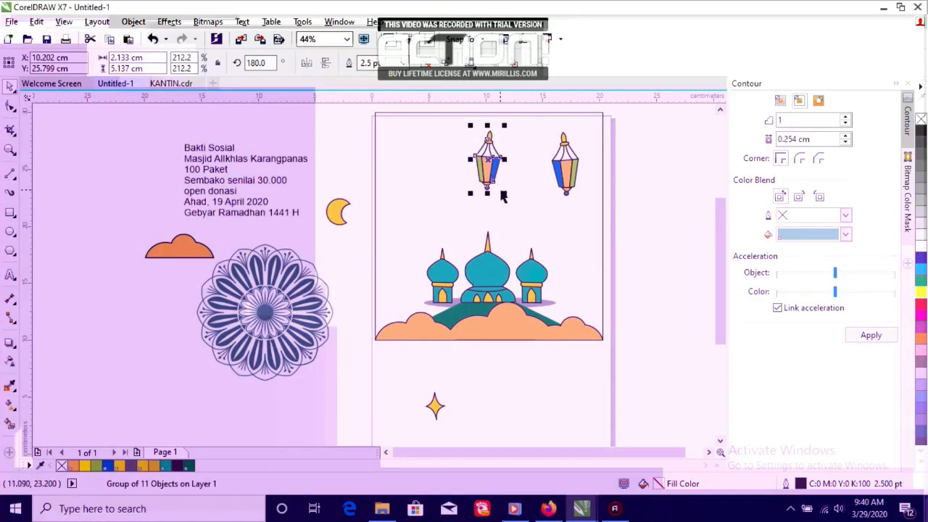
mouse_move(490, 163)
mouse_down()
mouse_move(399, 187)
mouse_move(398, 112)
mouse_up()
Hang both lanterns from the square's top edge with vertical lines about 3.96 cm and 2.76 cm long and thicken the lines
click(651, 164)
click(10, 174)
click(466, 63)
click(446, 137)
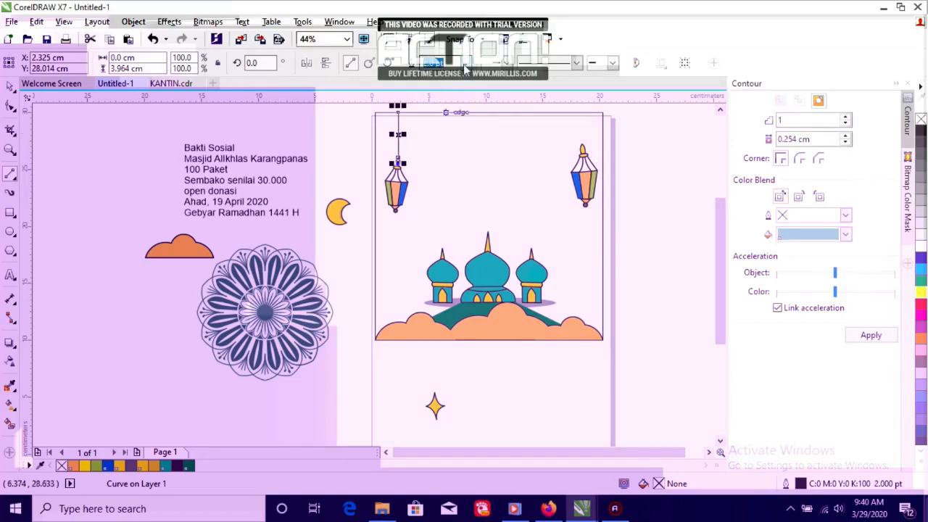
click(466, 64)
click(441, 145)
drag(583, 145, 582, 126)
click(466, 64)
click(441, 145)
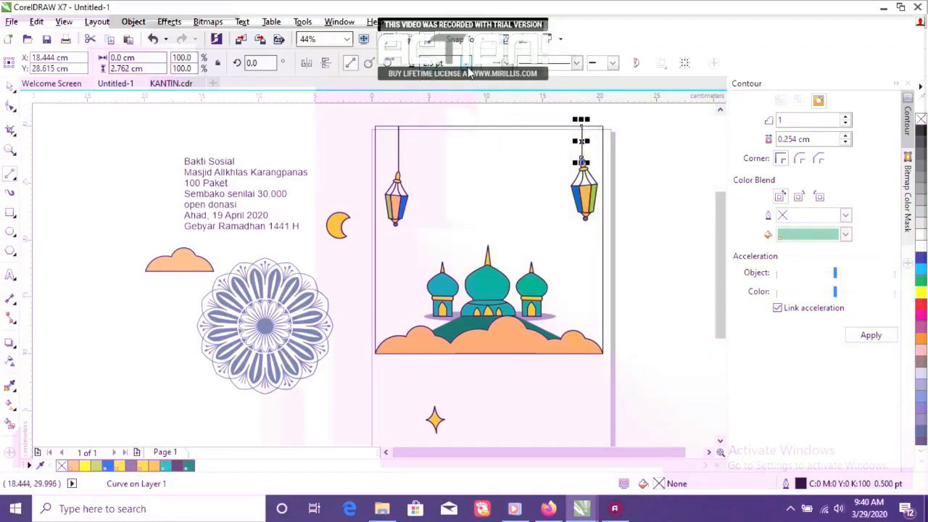
Fill the mandala with 10% black and centre it on the midpoint of the square's top edge
click(653, 250)
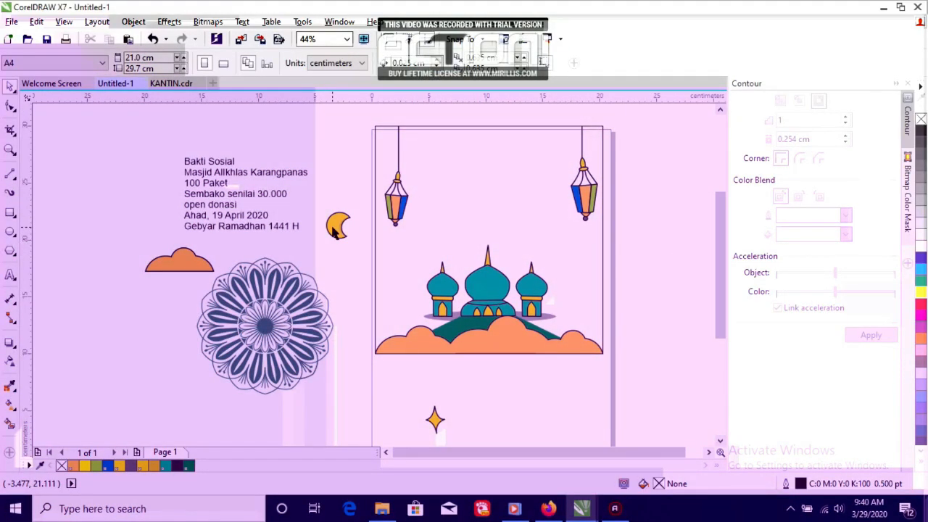
click(280, 352)
click(921, 234)
drag(265, 326, 489, 126)
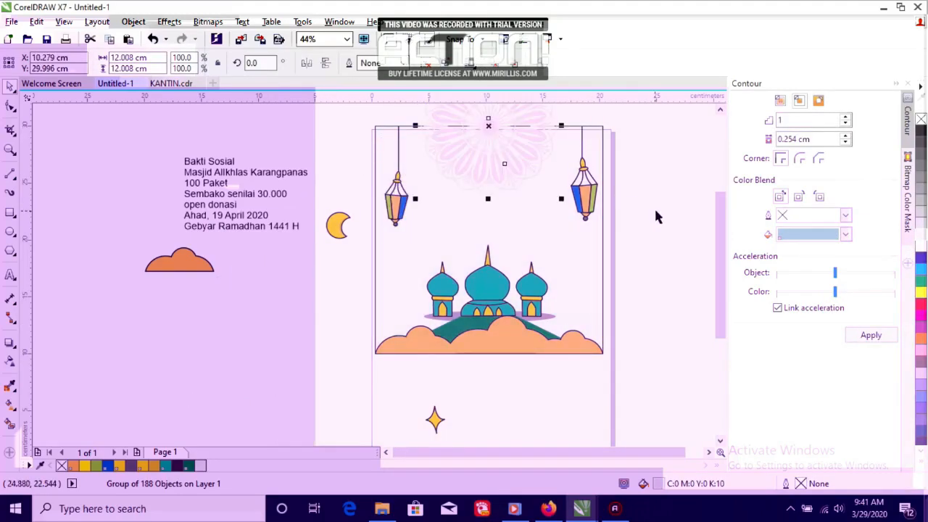
Lighten the mandala's uniform fill to C4 M3 Y3 K0
double_click(657, 484)
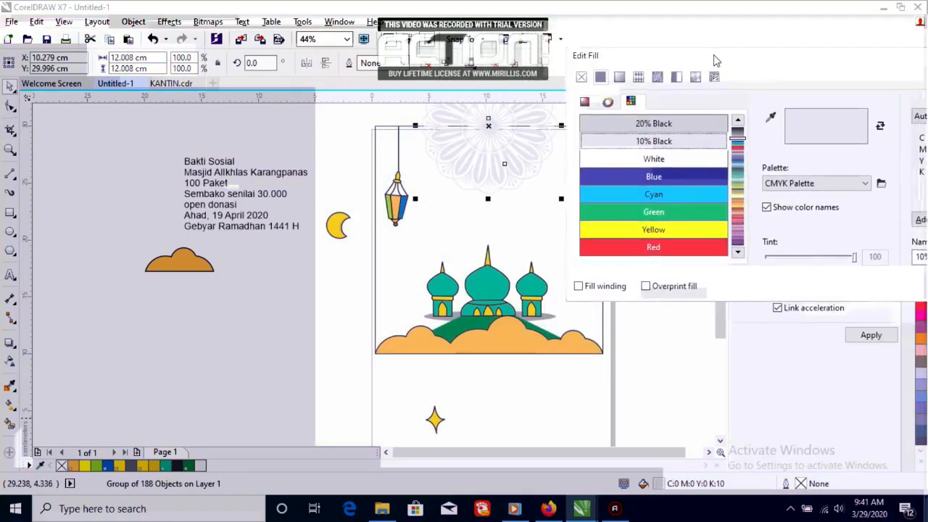
click(587, 103)
drag(805, 62, 765, 107)
click(907, 332)
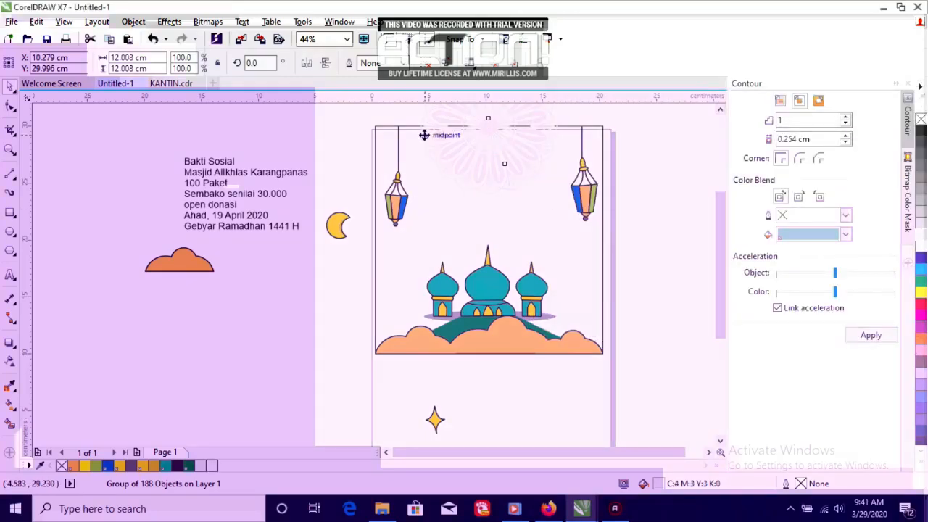
Enlarge the mandala, keep its centre on the top edge's midpoint, and PowerClip it inside the square
drag(562, 198, 592, 230)
drag(505, 142, 489, 126)
right_click(536, 114)
click(593, 122)
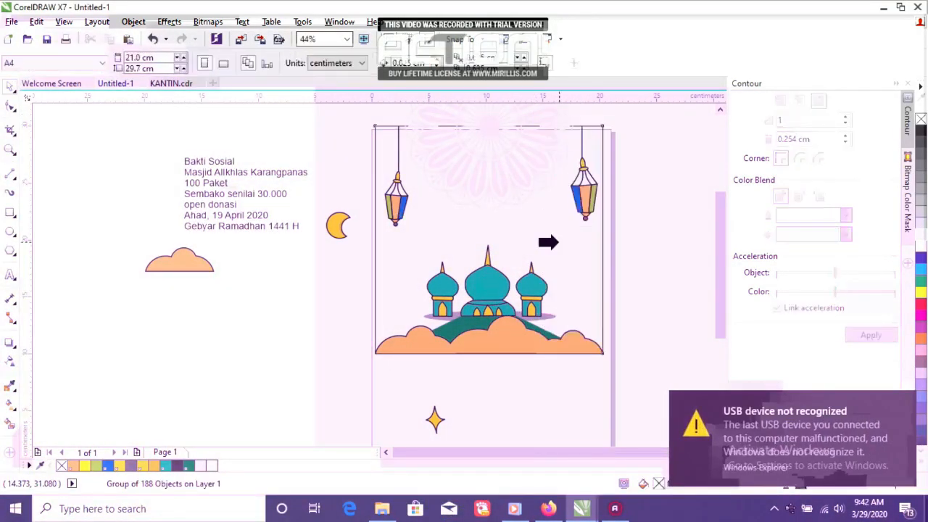
click(557, 242)
PowerClip both lanterns with their hanging lines inside the square
drag(631, 104, 365, 243)
right_click(585, 195)
click(637, 201)
click(588, 250)
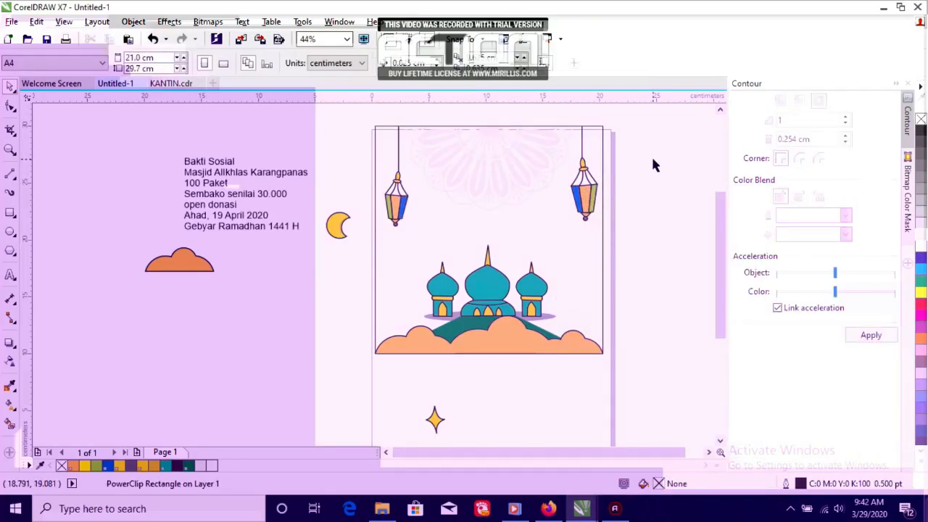
click(651, 157)
Gather the star, moon and spare cloud beneath the event notes outside the page, leaving the notes in place
drag(434, 422, 265, 326)
drag(334, 228, 227, 316)
drag(188, 257, 246, 275)
drag(281, 226, 134, 268)
key(ctrl+z)
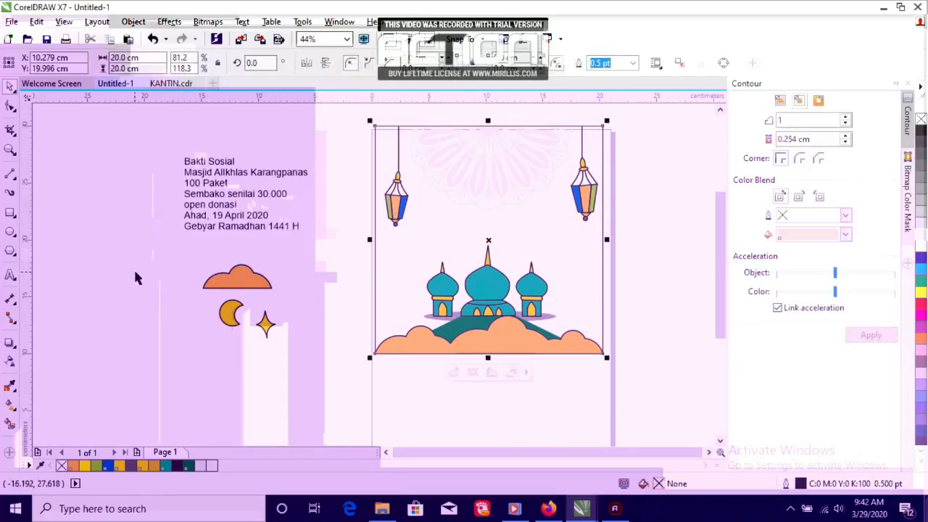
click(134, 269)
Add the artistic text "Gebyar Ramadhan" in the empty area outside the page
click(10, 275)
click(112, 300)
text(RGebya)
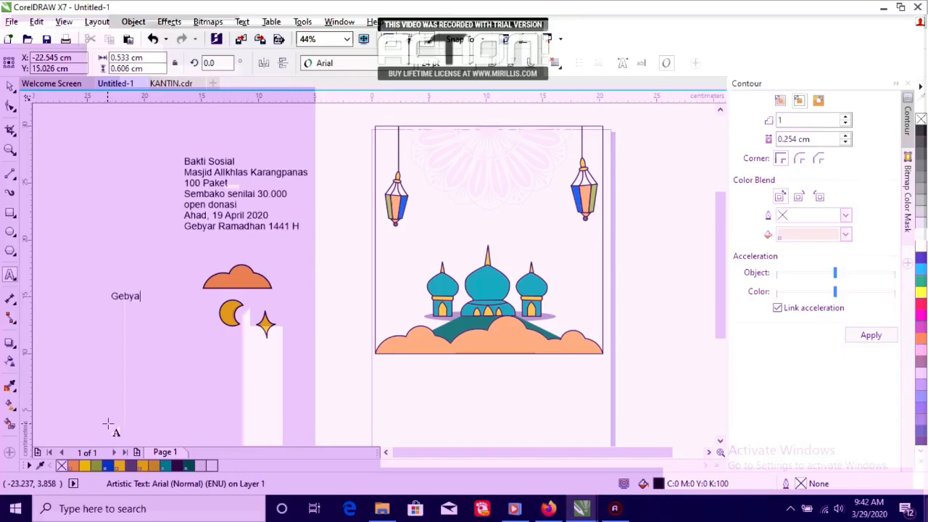
text(r Ramadhan)
Set the Gebyar Ramadhan text in Sweet Sensations Personal Use and place it at about 11.67 × 2.37 cm over the mandala
click(10, 87)
click(408, 63)
drag(151, 296, 575, 260)
text(sweet)
click(377, 166)
drag(518, 217, 504, 148)
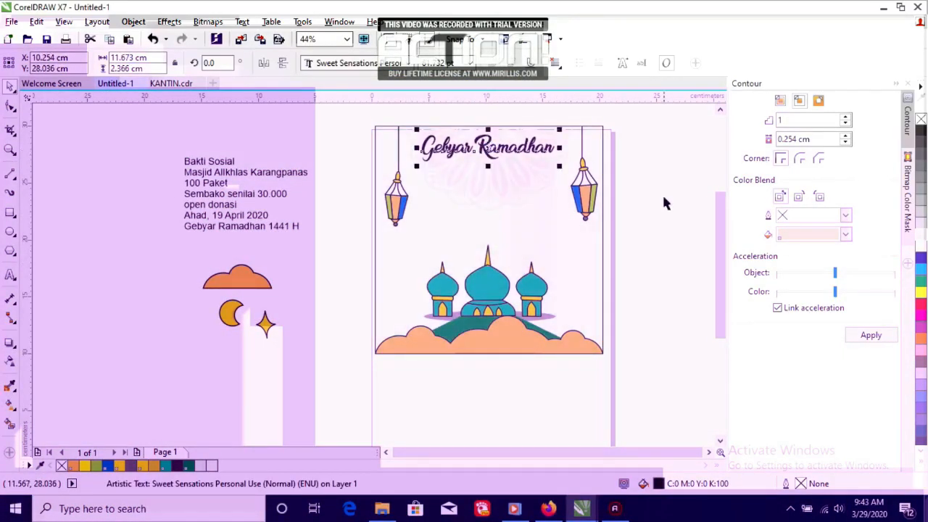
Centre the Gebyar Ramadhan title horizontally on the flyer square
shift+click(574, 253)
key(c)
click(664, 256)
drag(522, 150, 563, 152)
shift+click(545, 240)
key(c)
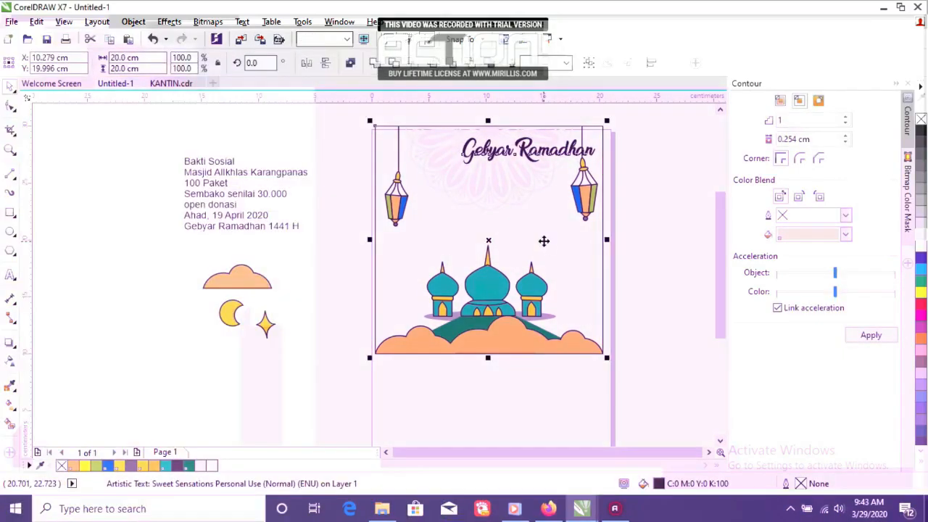
click(682, 154)
Add the artistic text "Masjid Al-Ikhlas" outside the page below the event notes
click(10, 275)
click(282, 251)
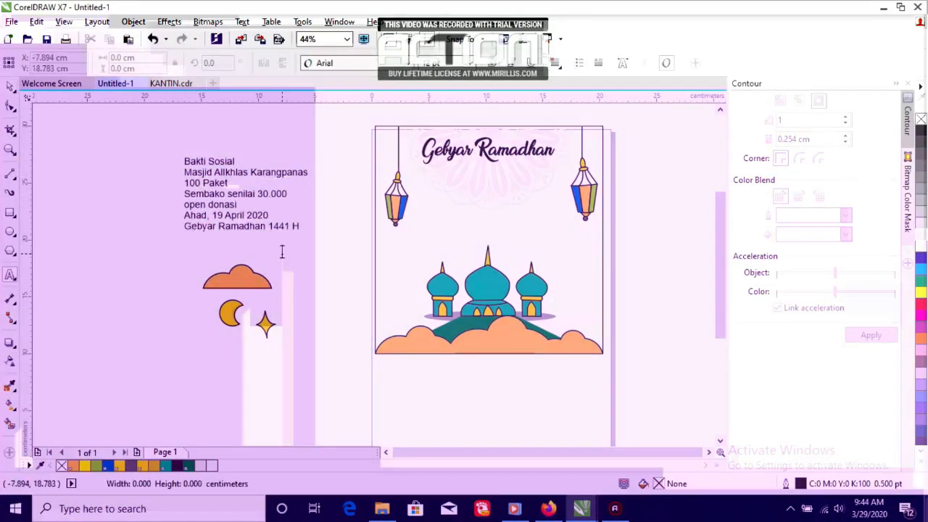
text(Masjid Al-Ikhlas)
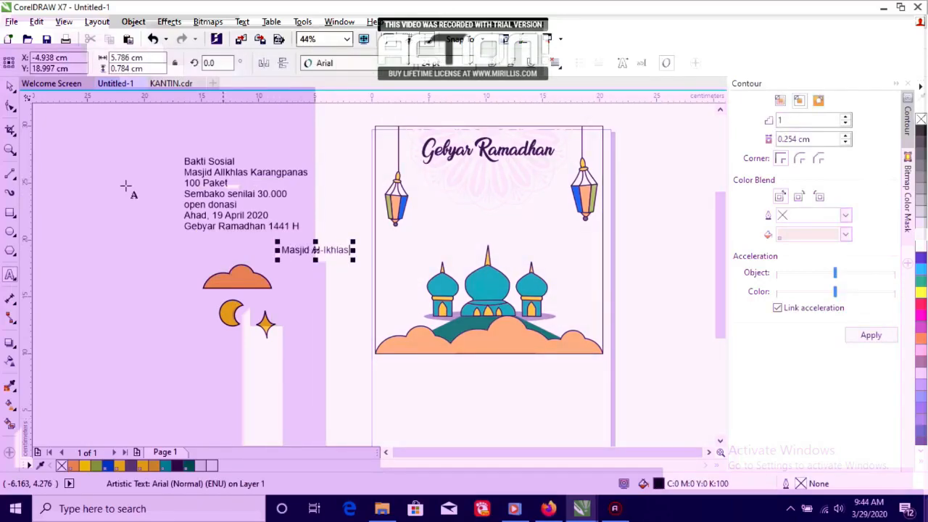
Set the mosque name in Sweet Sensations Personal Use and fit it at about 7.57 × 1.44 cm directly under the title
click(10, 86)
click(408, 63)
click(348, 95)
drag(310, 251, 454, 174)
mouse_move(484, 184)
mouse_down()
mouse_move(514, 193)
mouse_move(485, 168)
mouse_up()
click(480, 160)
click(484, 152)
click(511, 170)
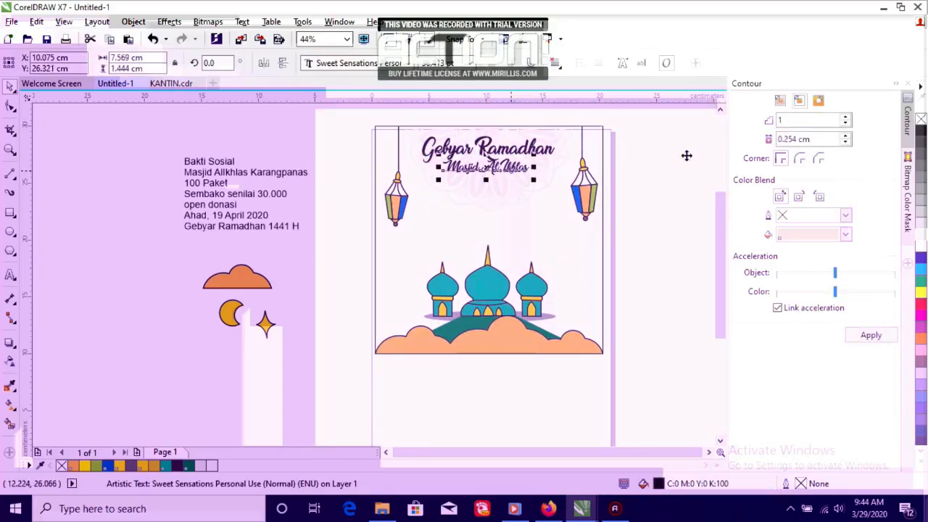
click(658, 164)
Add the artistic text "Karangpanas" in the empty area outside the page
click(11, 275)
click(117, 273)
text(k)
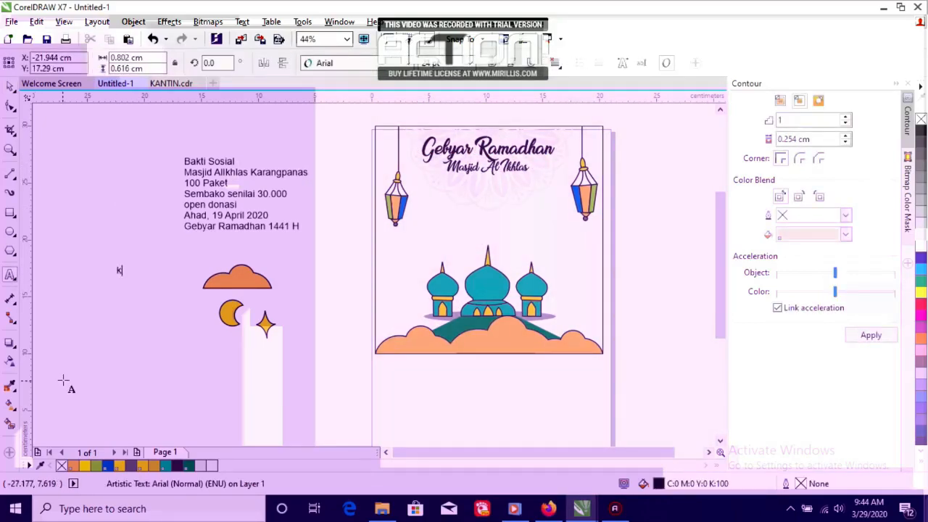
text(arangpanas)
Change the Karangpanas text's font, place it under the mosque name and centre it horizontally with the title
click(9, 86)
click(409, 63)
click(363, 148)
drag(138, 271, 487, 180)
shift+click(511, 151)
key(c)
drag(661, 149, 549, 164)
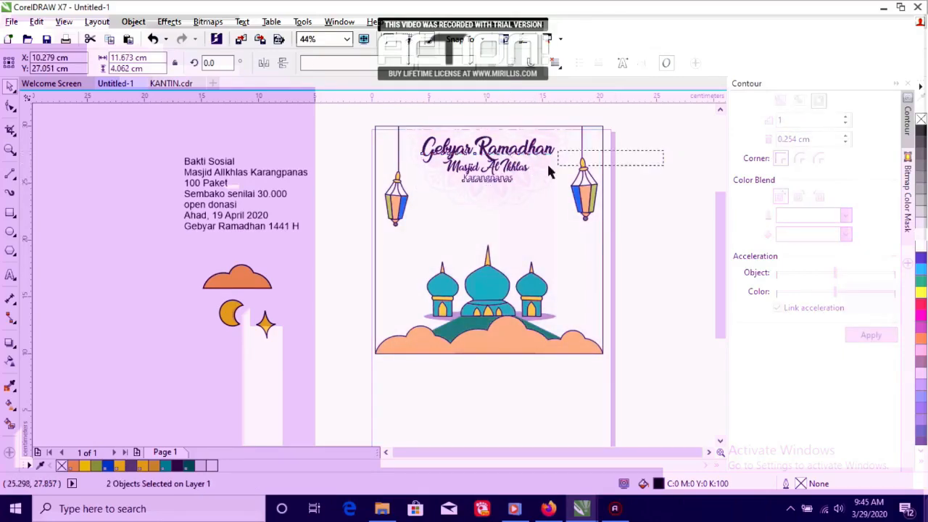
Centre the mosque name horizontally with the Gebyar Ramadhan title, then select all three heading lines together
click(496, 167)
shift+click(489, 149)
key(c)
click(662, 162)
click(558, 148)
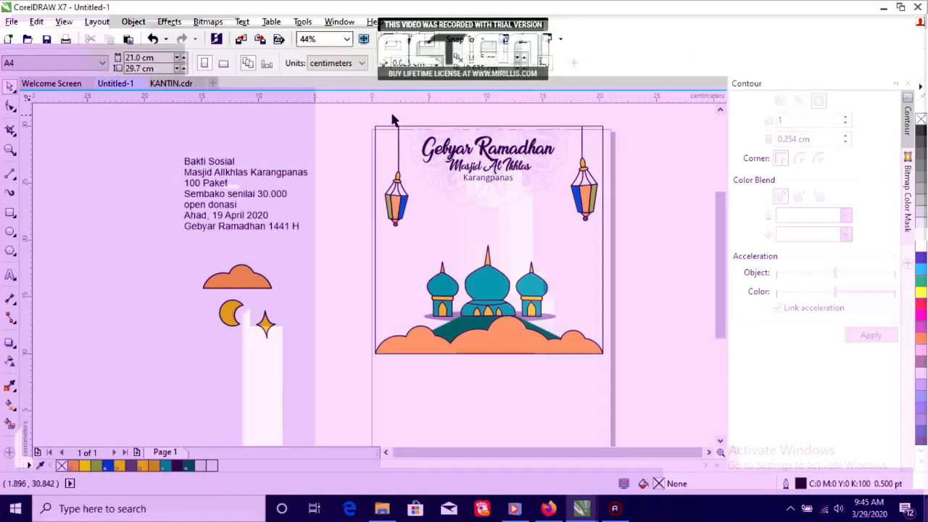
drag(385, 121, 566, 205)
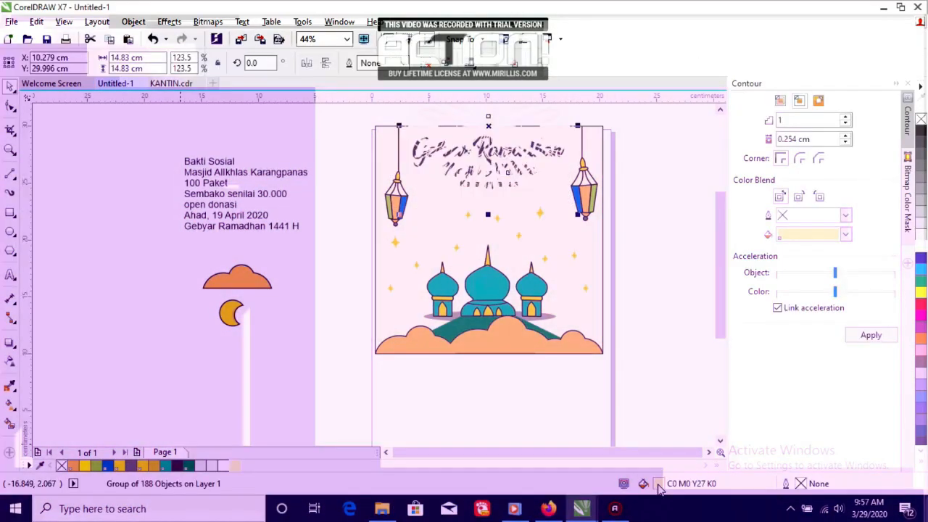
Recolour the mandala ornament behind the heading with a uniform pale yellow fill of C6 M3 Y39 K0
double_click(658, 484)
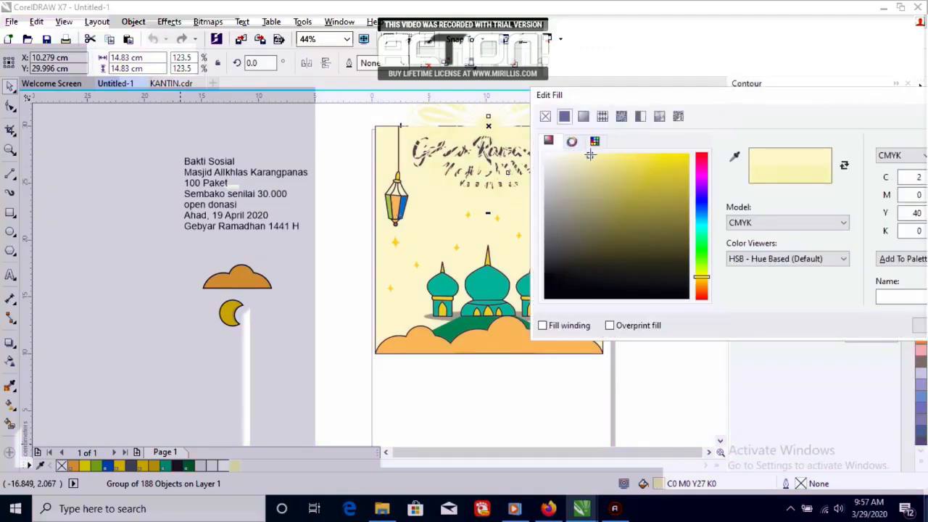
drag(576, 156, 585, 160)
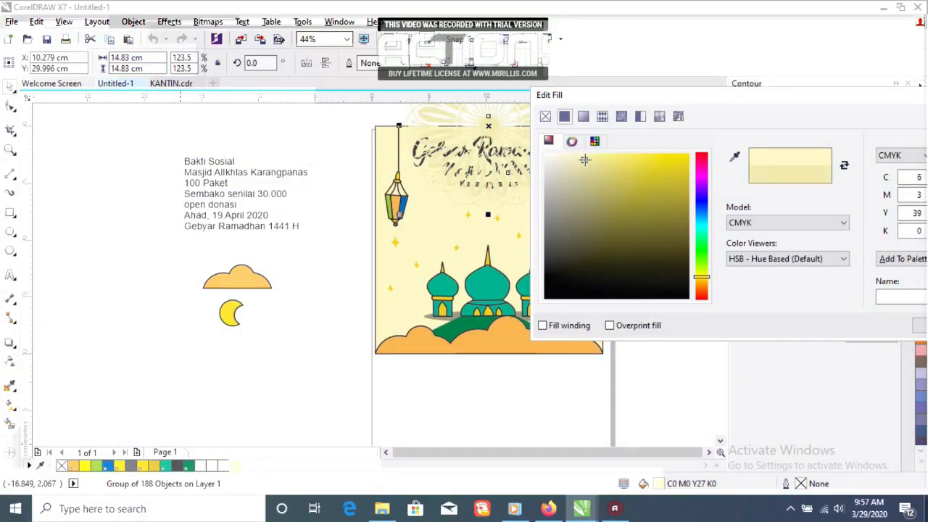
key(Return)
Cut the mandala ornament, paste it inside the square's PowerClip frame and finish editing the clipped contents
key(ctrl+x)
double_click(549, 234)
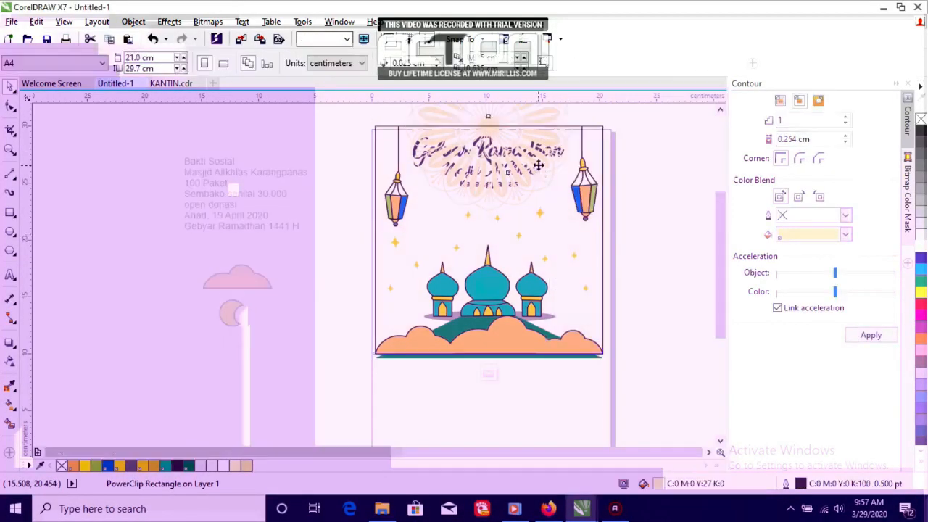
key(ctrl+v)
click(488, 374)
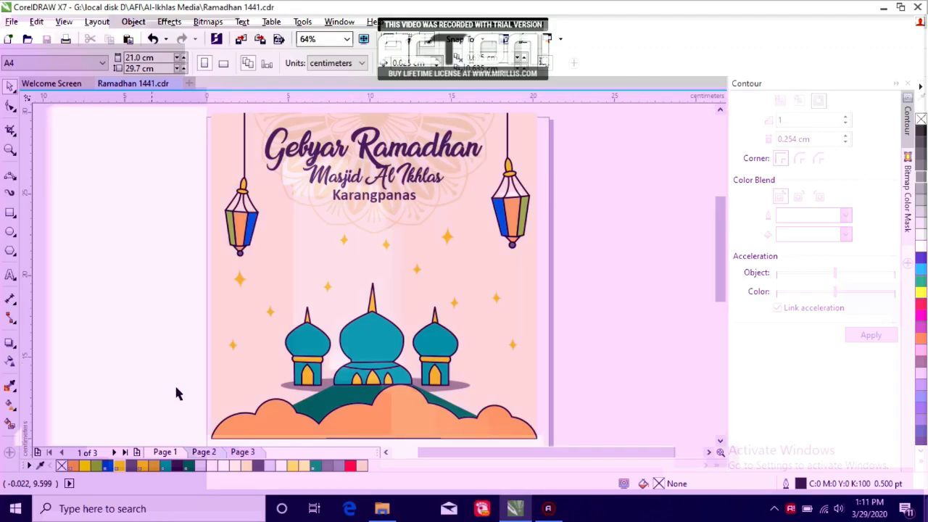
Open page 2 of the Ramadhan 1441 document
click(207, 452)
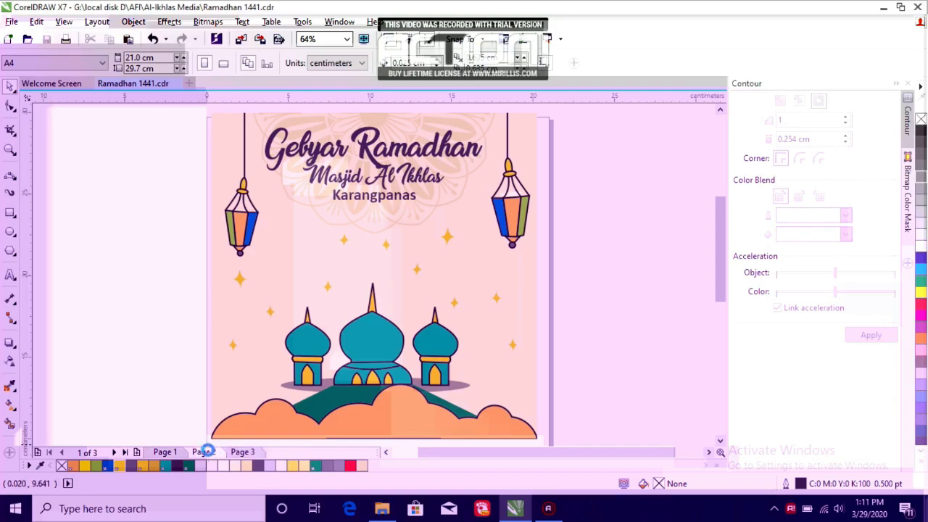